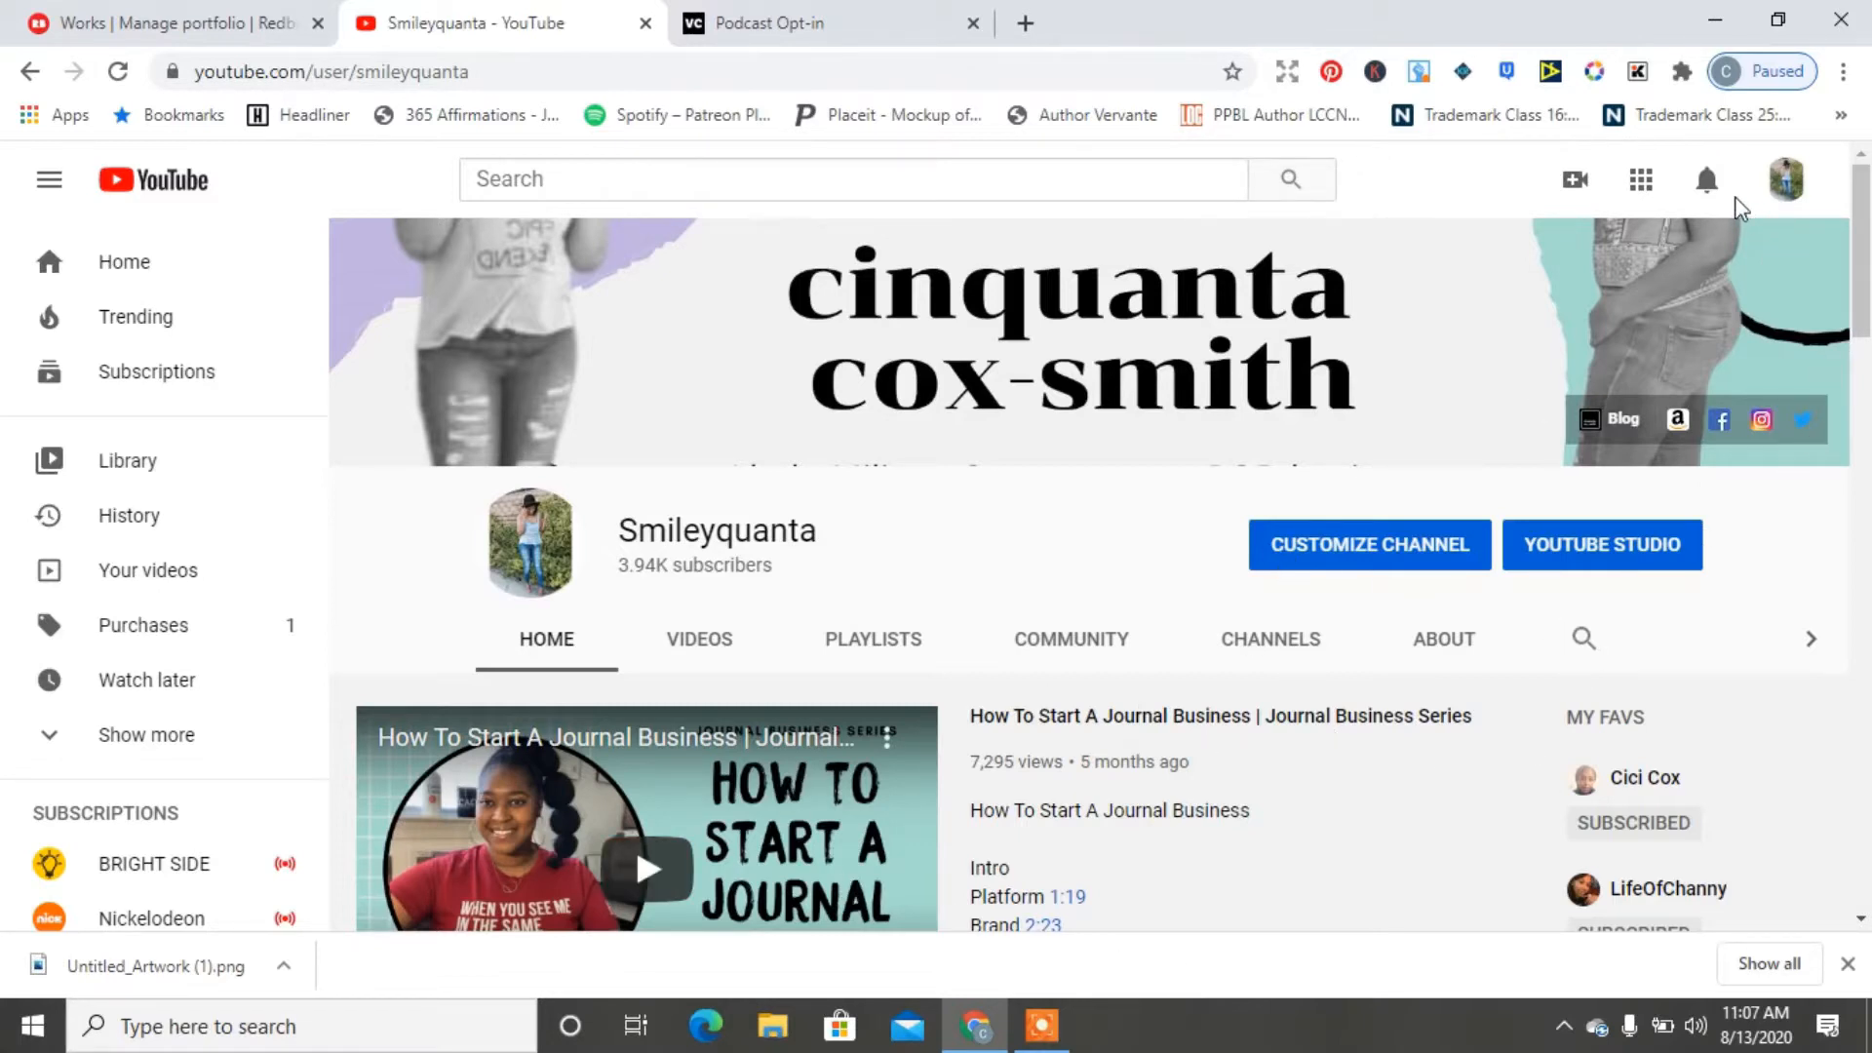
Switch to the browser page showing the Redbubble portfolio works
left_click(144, 14)
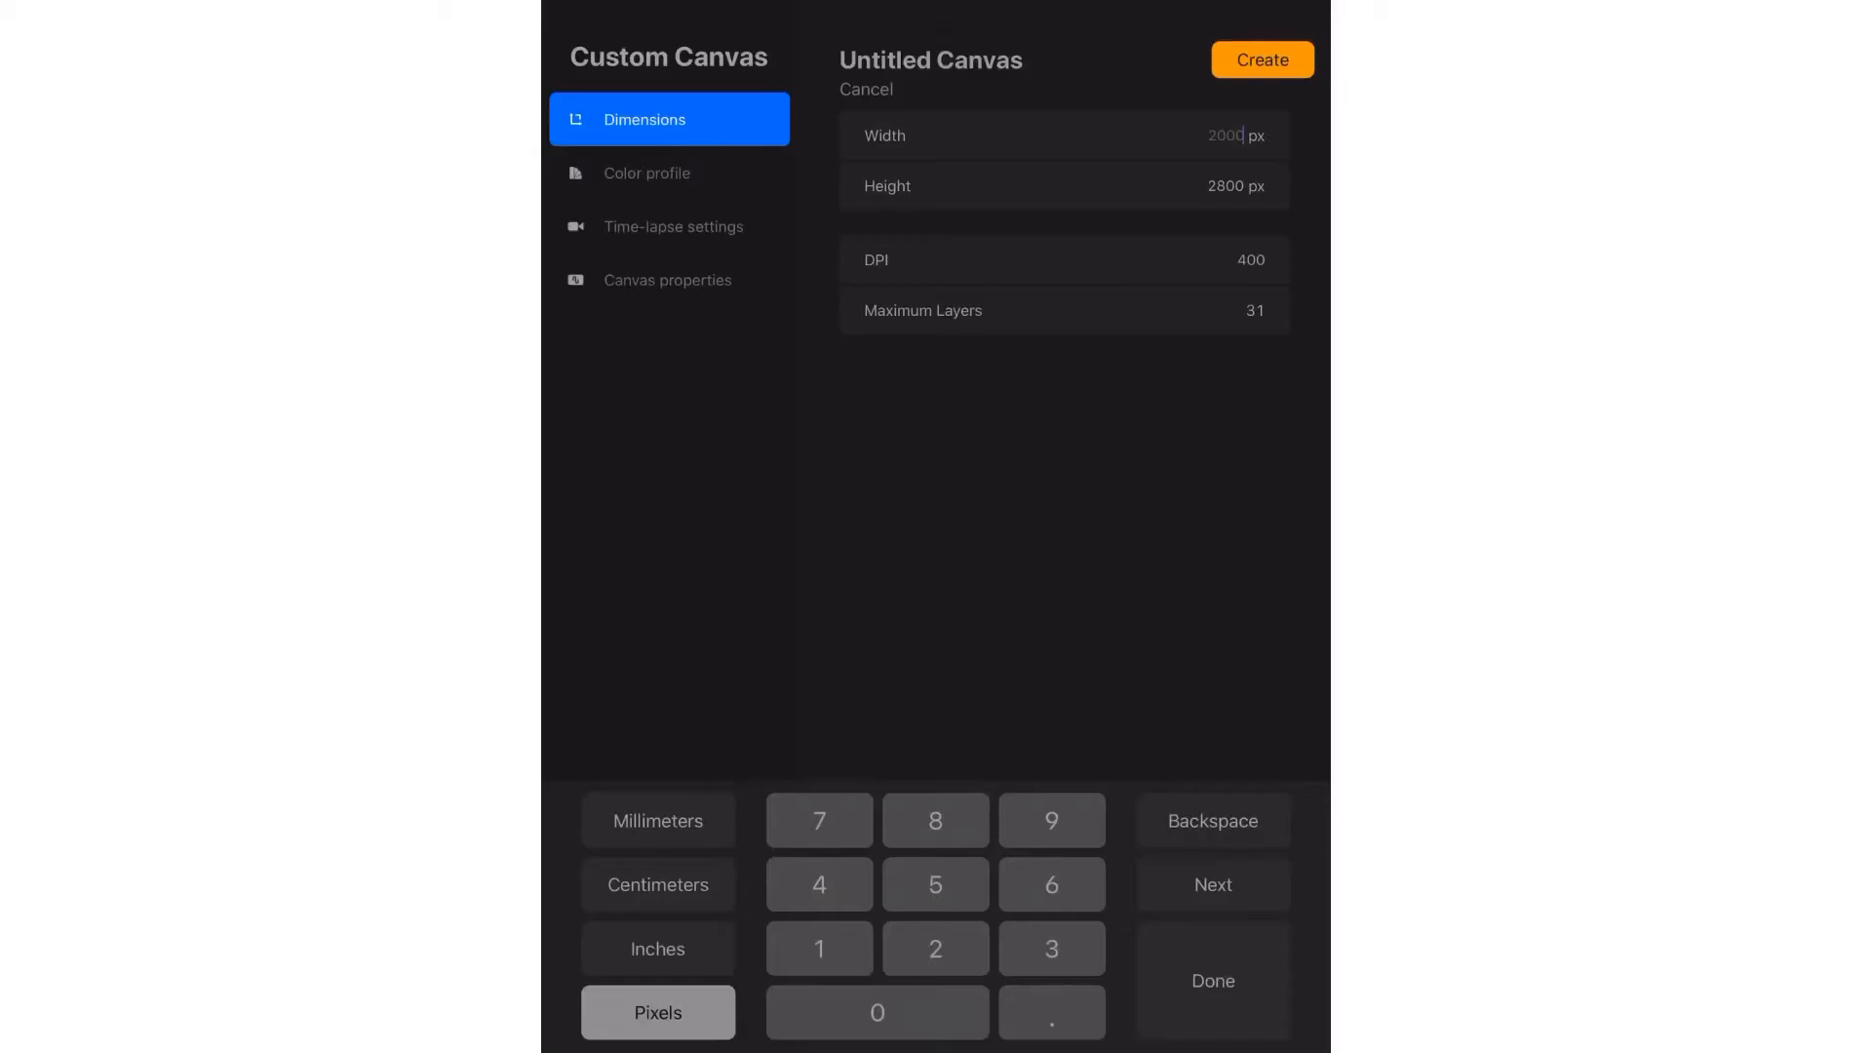
Switch to Procreate and create a landscape custom canvas with a width of 7632 px
left_click(819, 820)
type("632")
left_click(1213, 884)
type("6480")
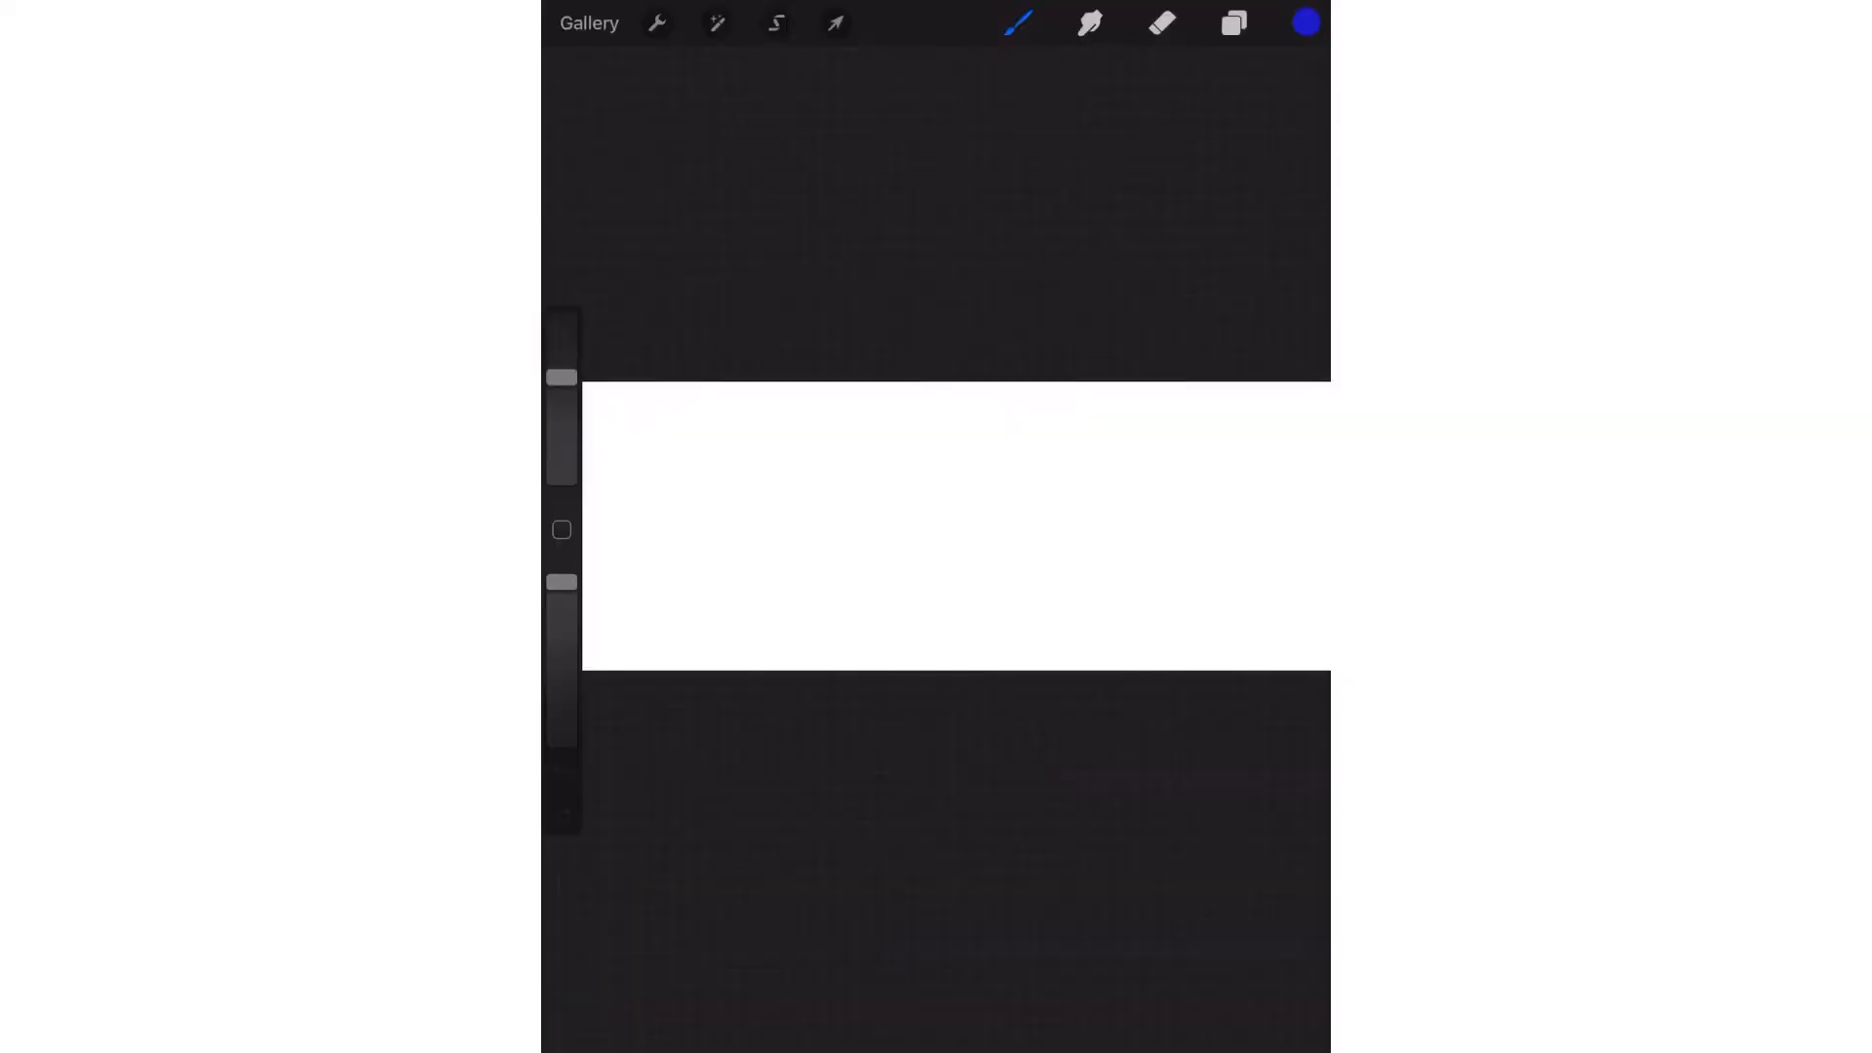
Set the active colour to the pale cream-yellow swatch from the saved palettes
left_click(1306, 23)
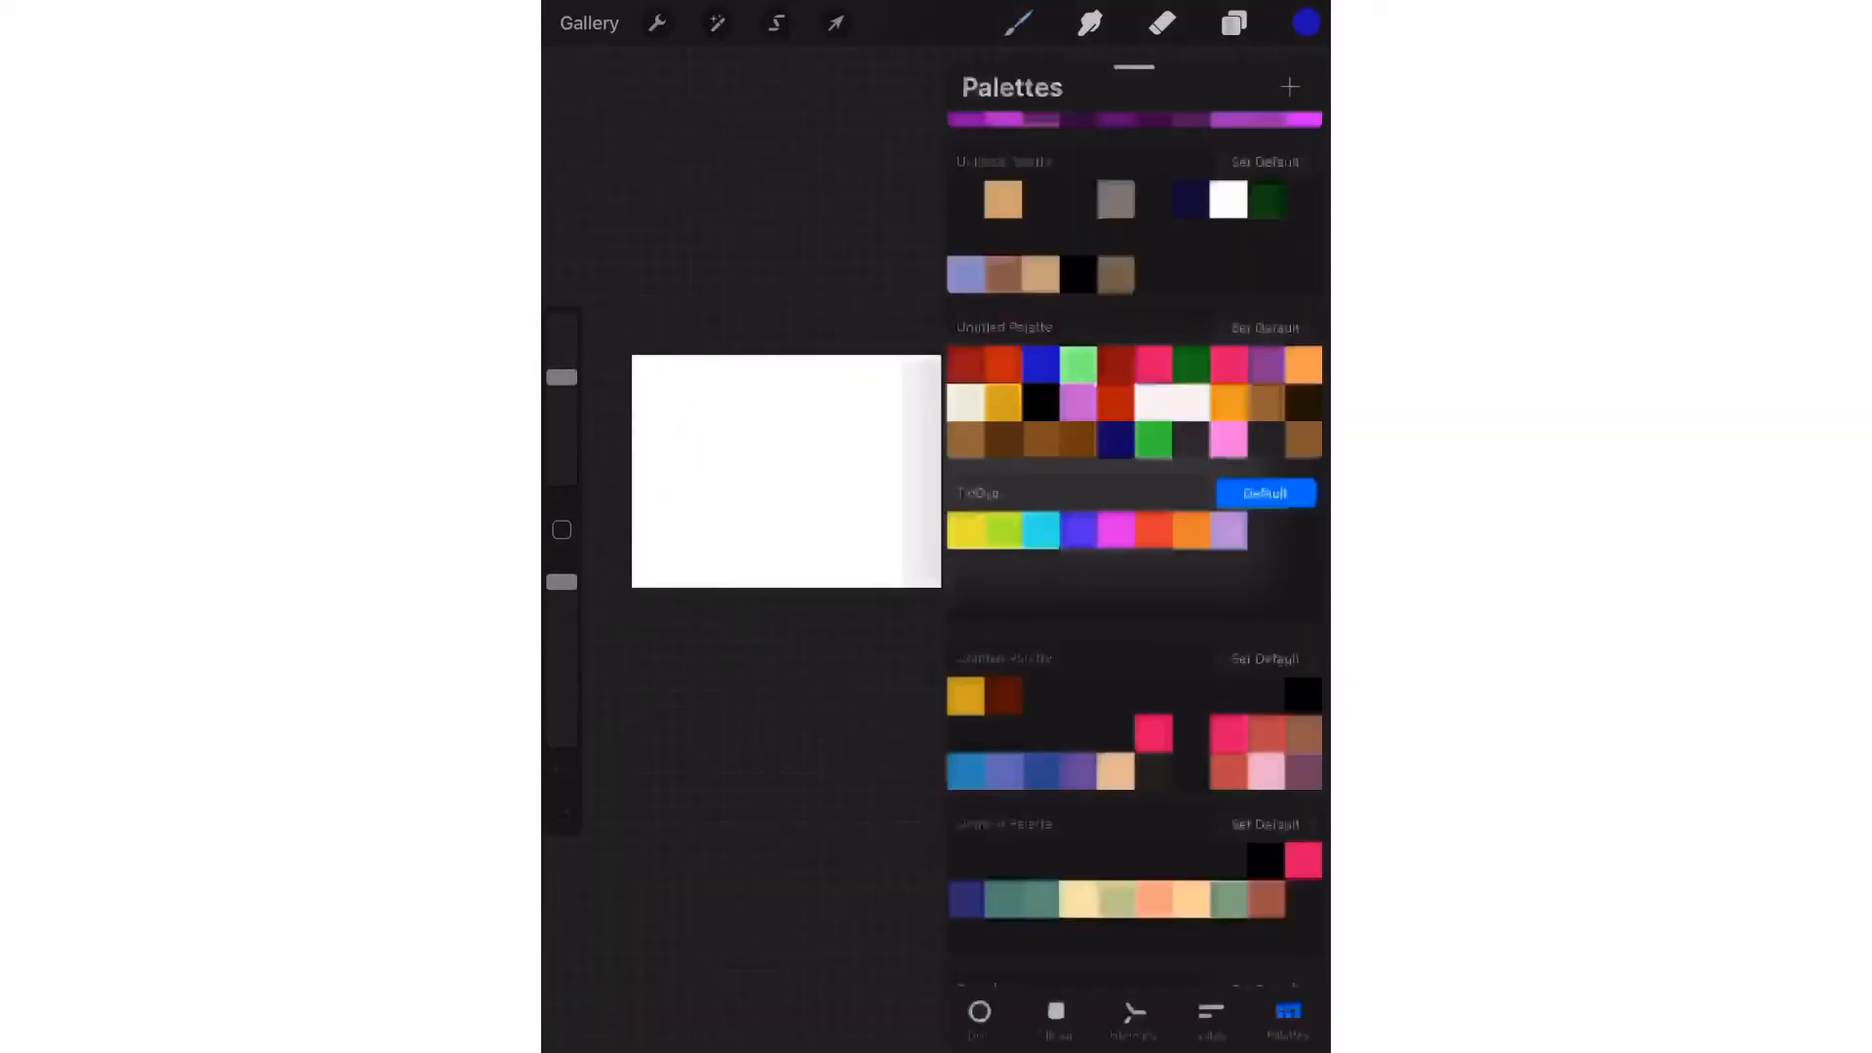
scroll(1135, 585, "down", 5)
left_click(1079, 435)
Choose the crosshatch stamp brush from the Collage brush set
left_click(1018, 23)
left_click(905, 262)
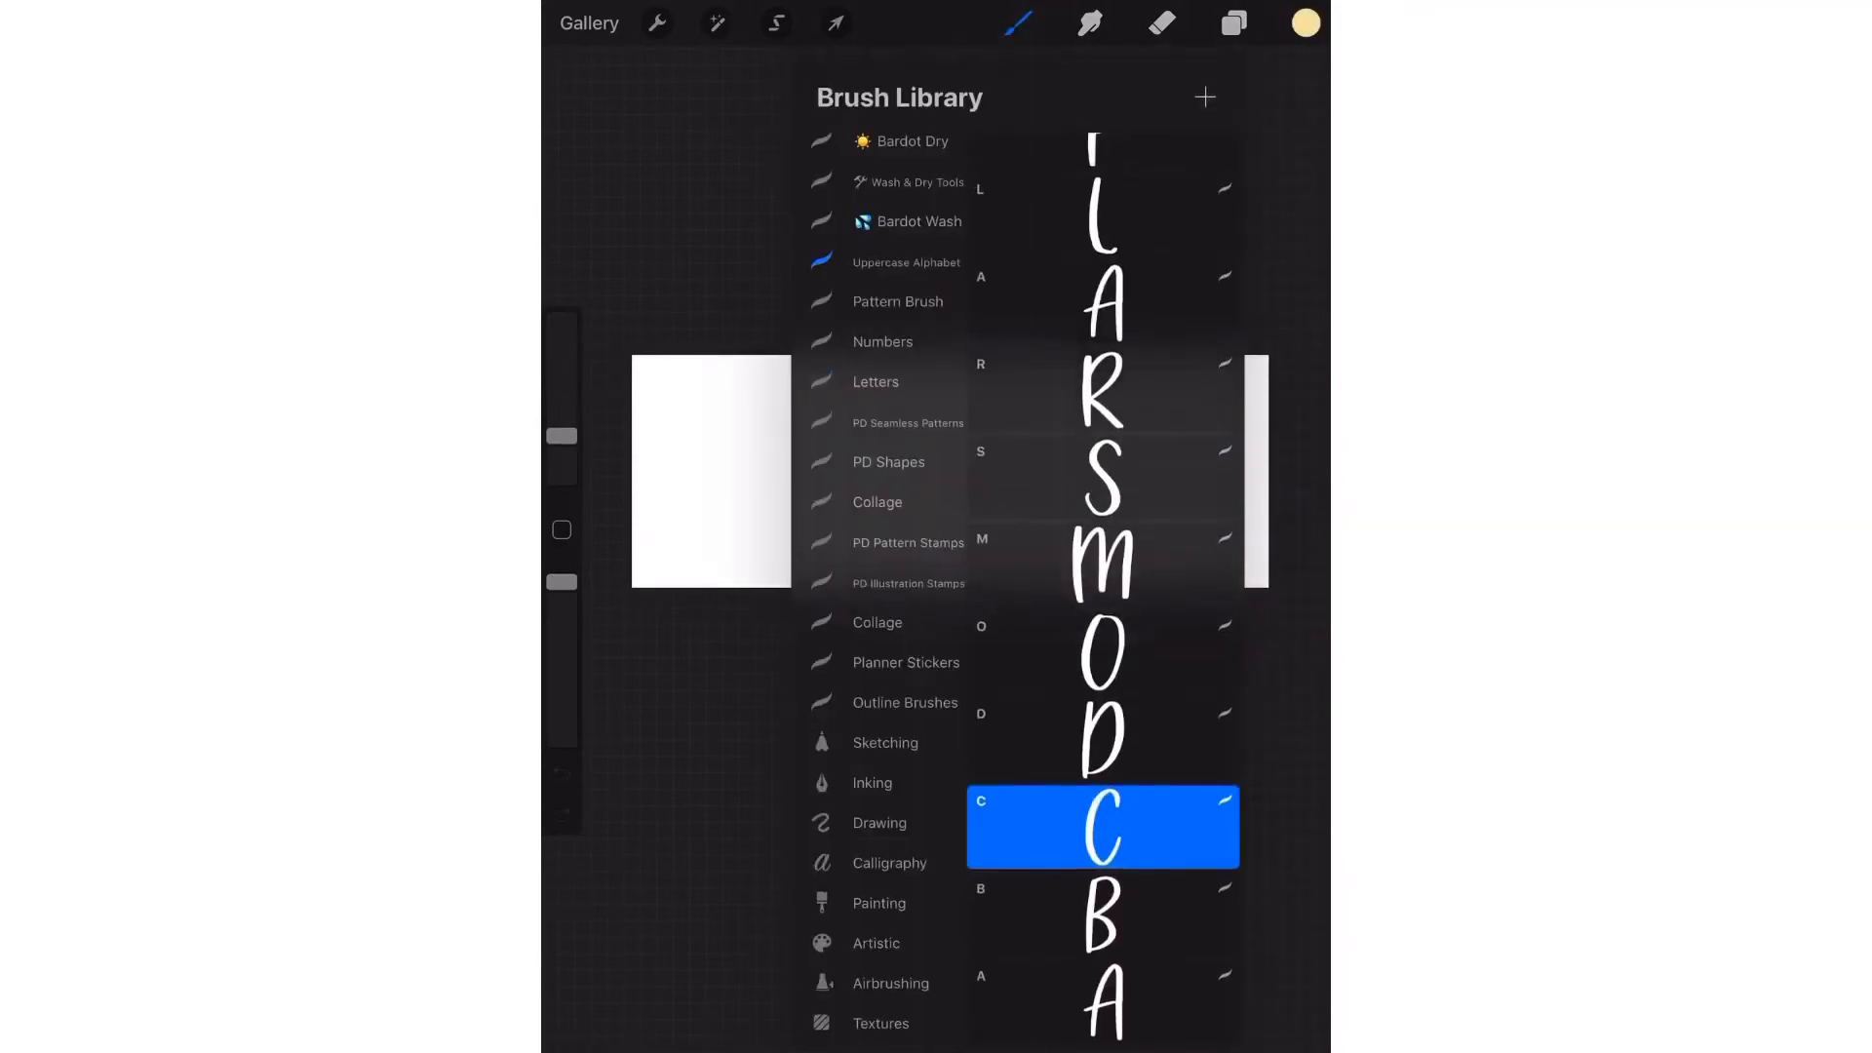
left_click(906, 221)
left_click(881, 341)
left_click(897, 302)
left_click(877, 502)
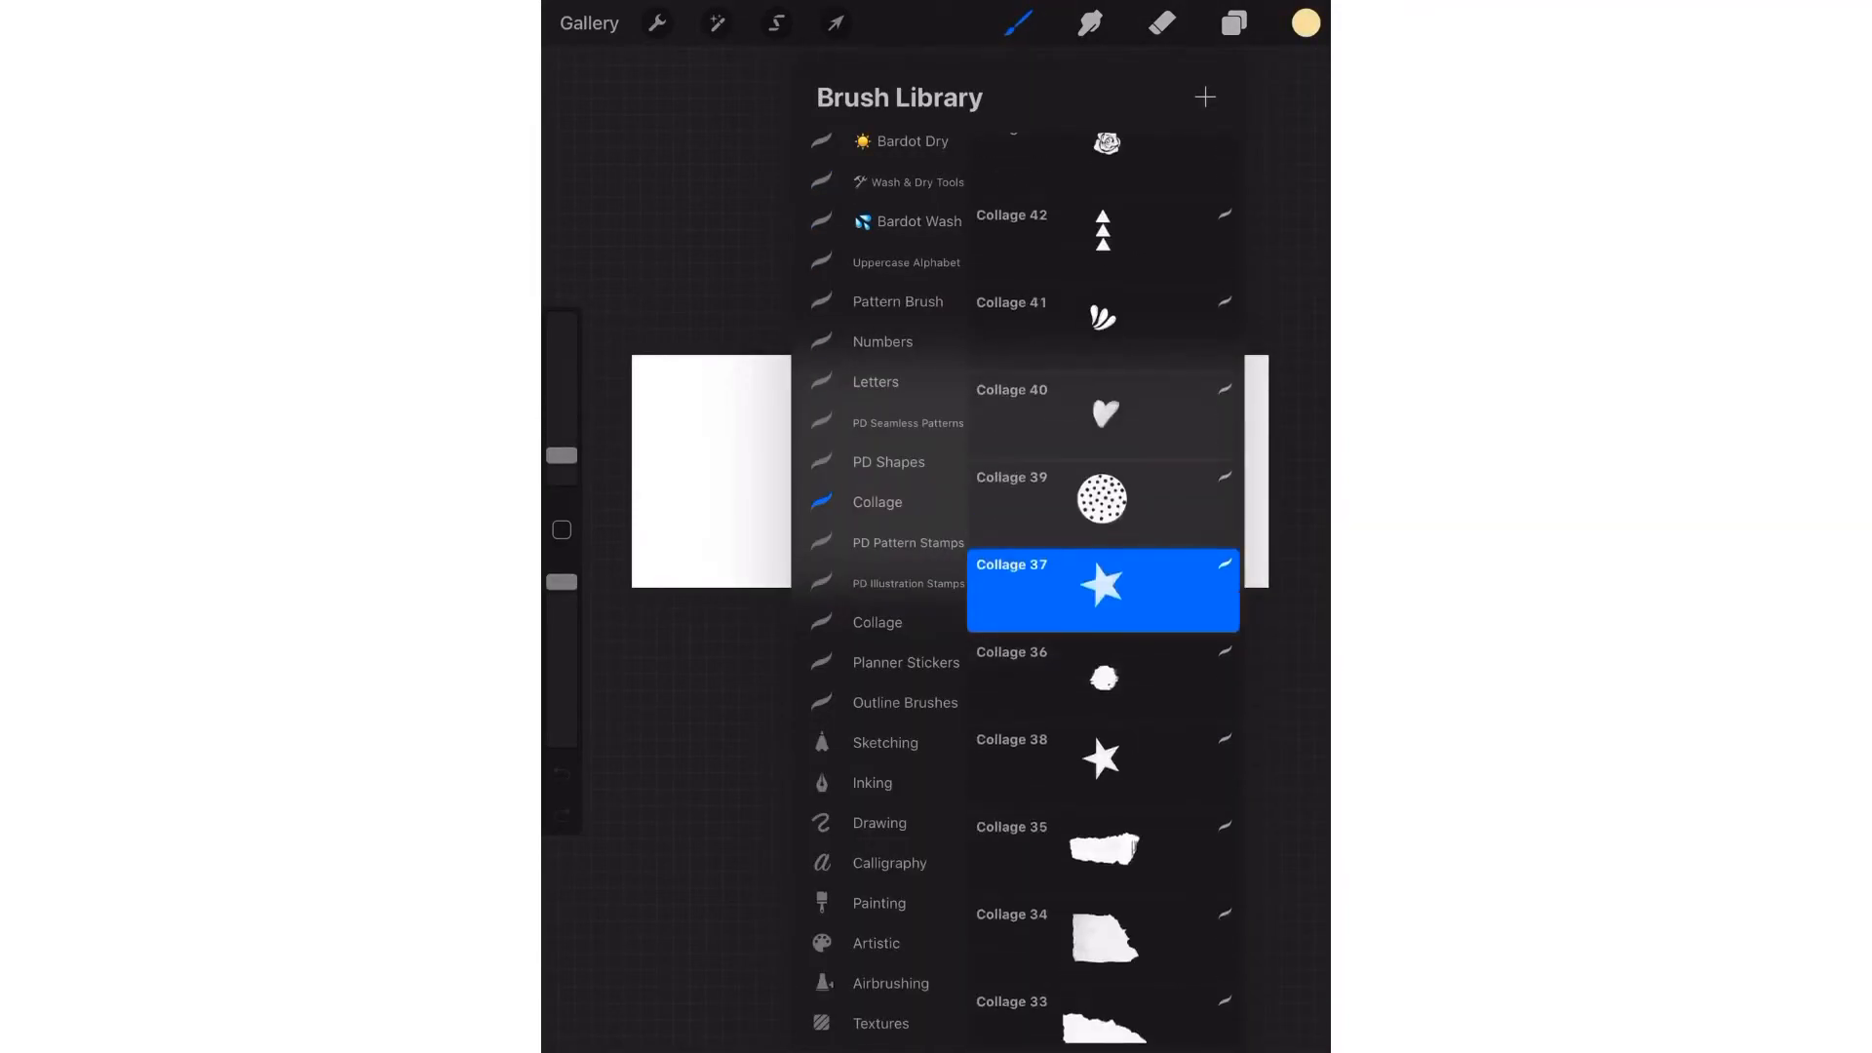
scroll(1102, 527, "down", 10)
left_click(1103, 455)
Fill the whole canvas with the cream-yellow colour and change the active colour to the muted green swatch
left_click_drag(1305, 23, 973, 477)
left_click(1305, 23)
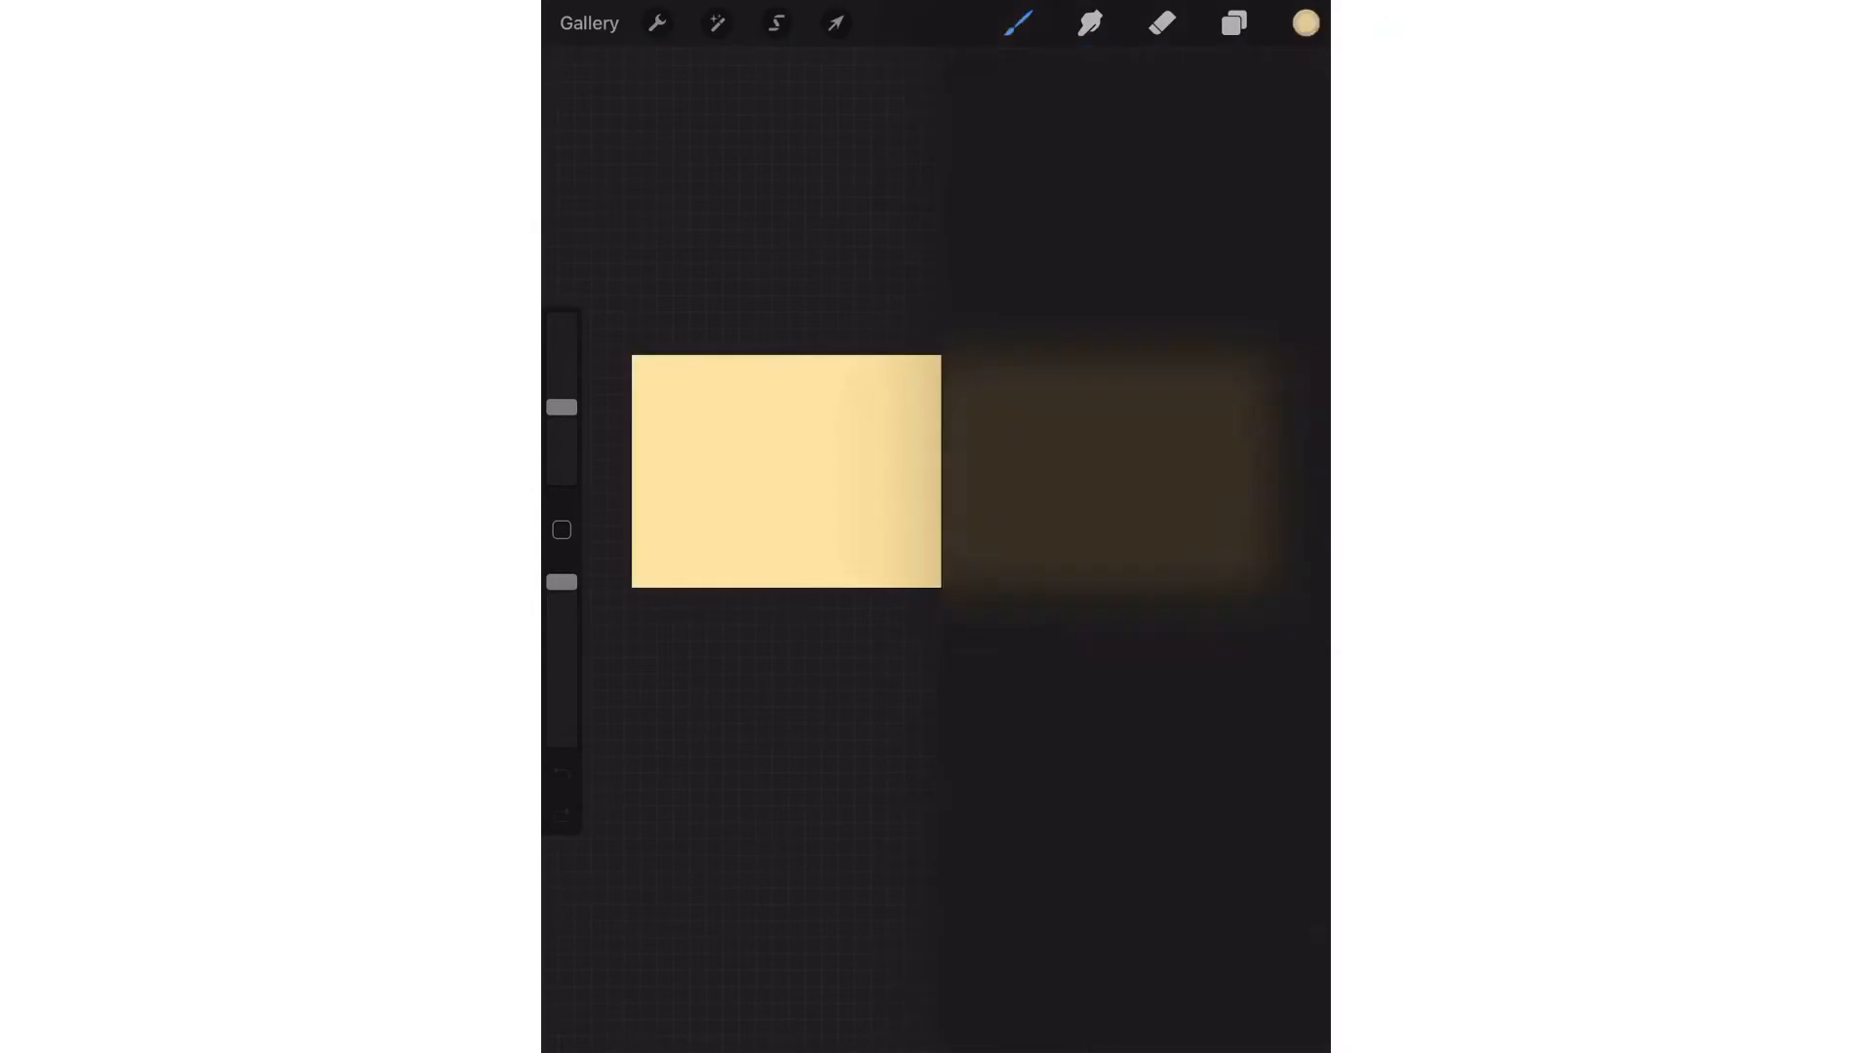
left_click(1041, 898)
Enlarge the brush to nearly its maximum size and stamp one green crosshatch in the canvas's lower right area
left_click(707, 430)
left_click(562, 773)
left_click_drag(561, 407, 562, 319)
left_click(744, 501)
left_click(562, 773)
left_click(1165, 524)
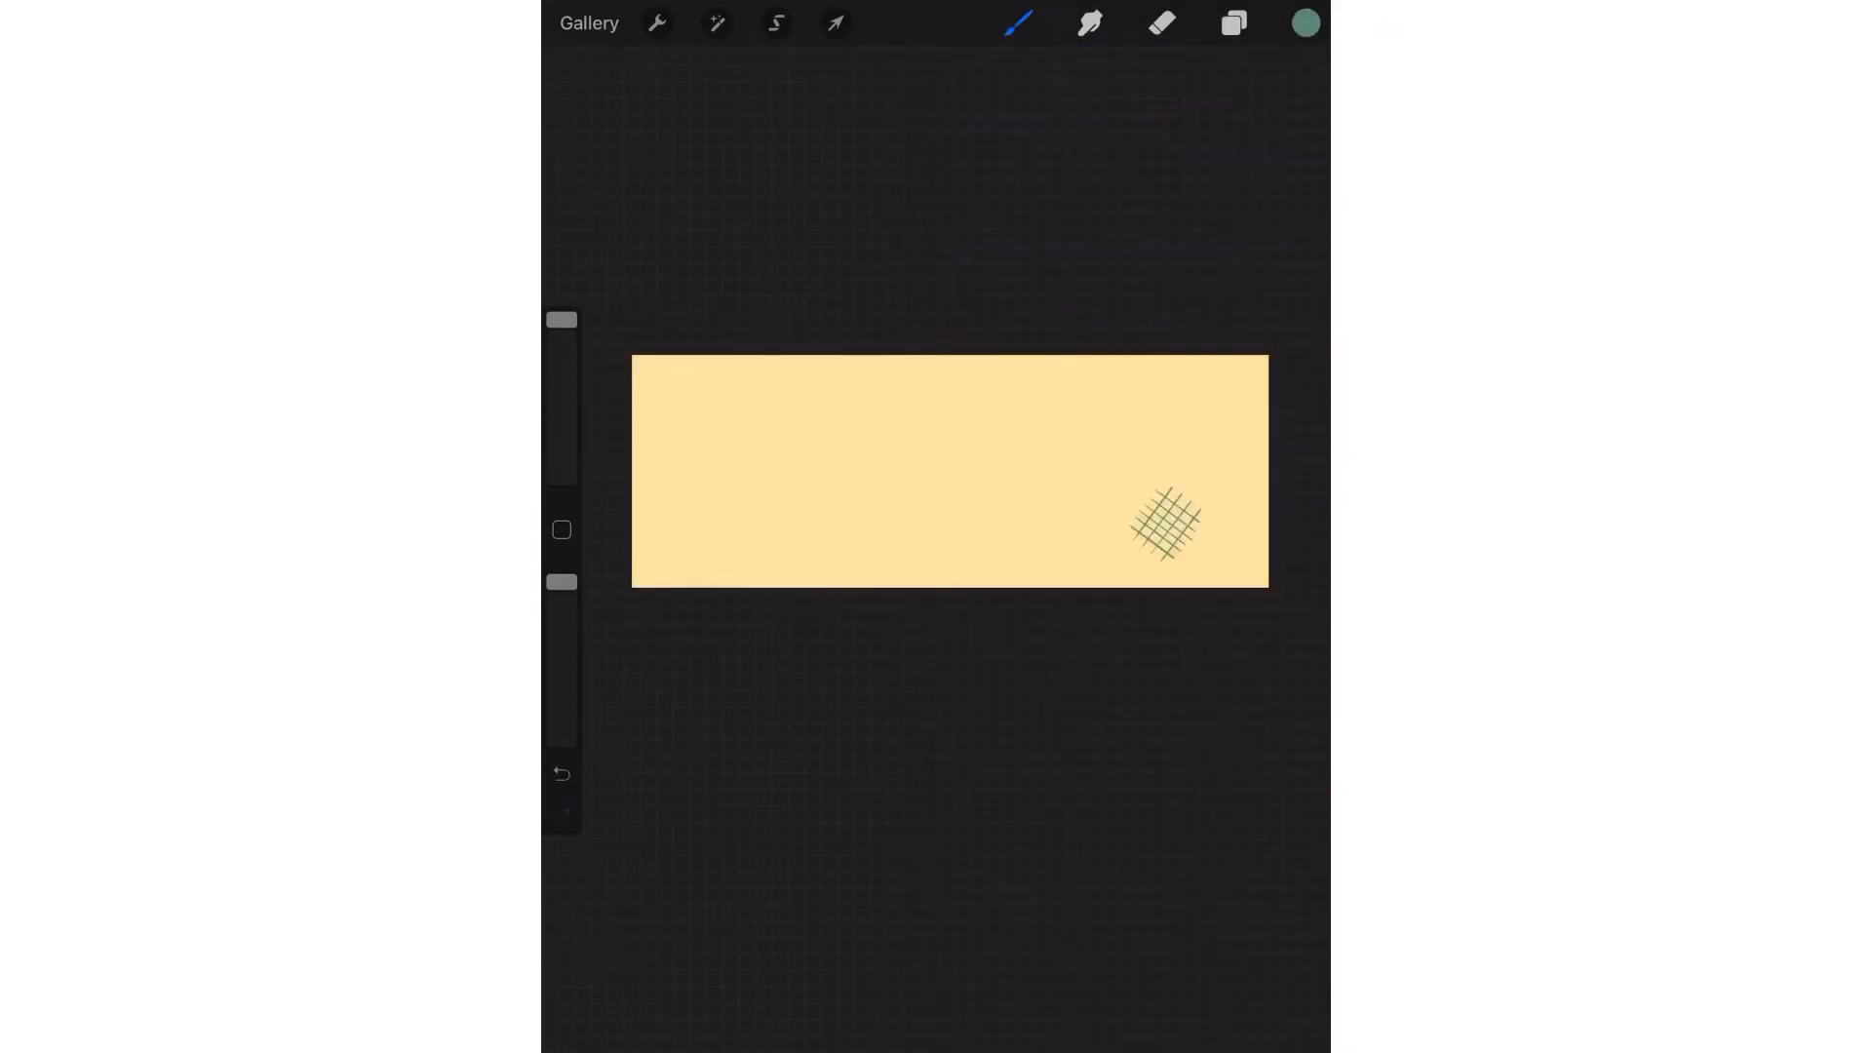
Stamp more green crosshatches near the left side, along the upper and lower edges, and in the remaining corners
left_click(671, 416)
left_click(872, 551)
left_click(562, 773)
left_click(808, 575)
left_click(977, 367)
left_click(1252, 371)
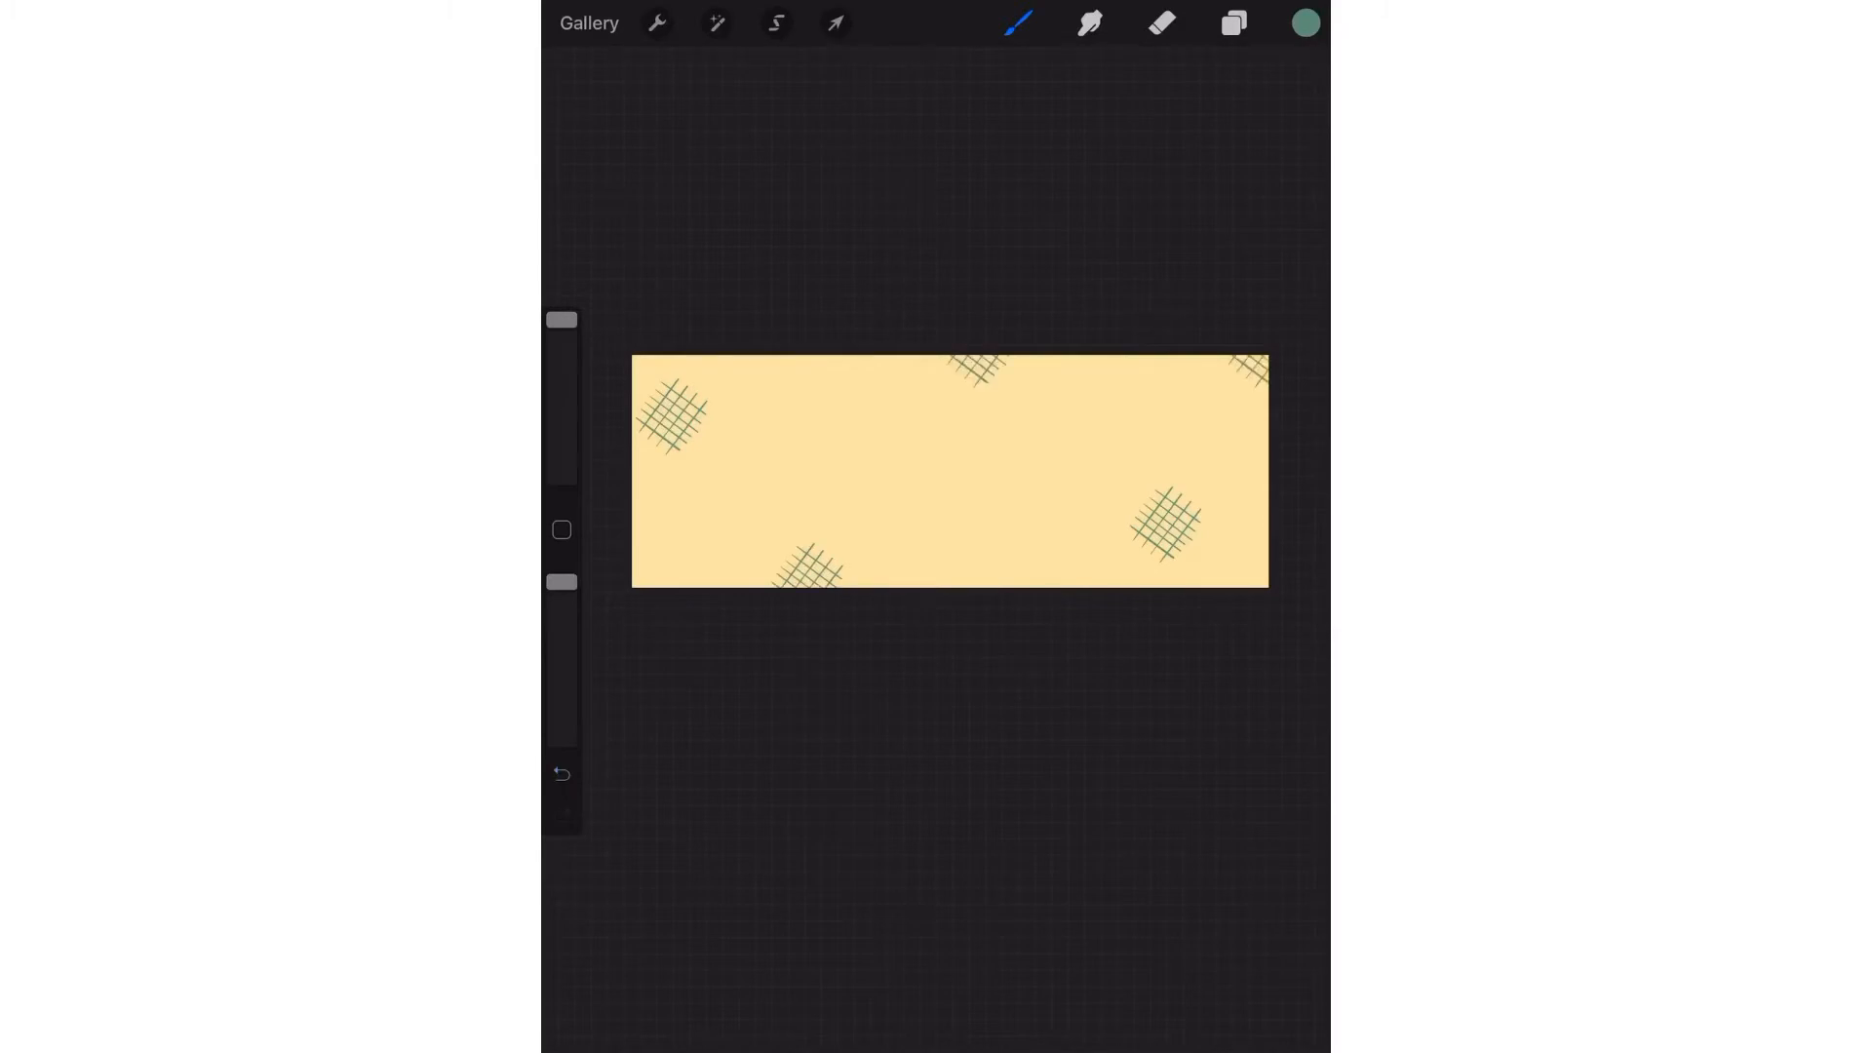
left_click(1257, 577)
left_click(647, 573)
Choose the Collage 9 brush of short fanned lines and set the colour to the peach swatch
left_click(1018, 22)
scroll(1102, 585, "up", 20)
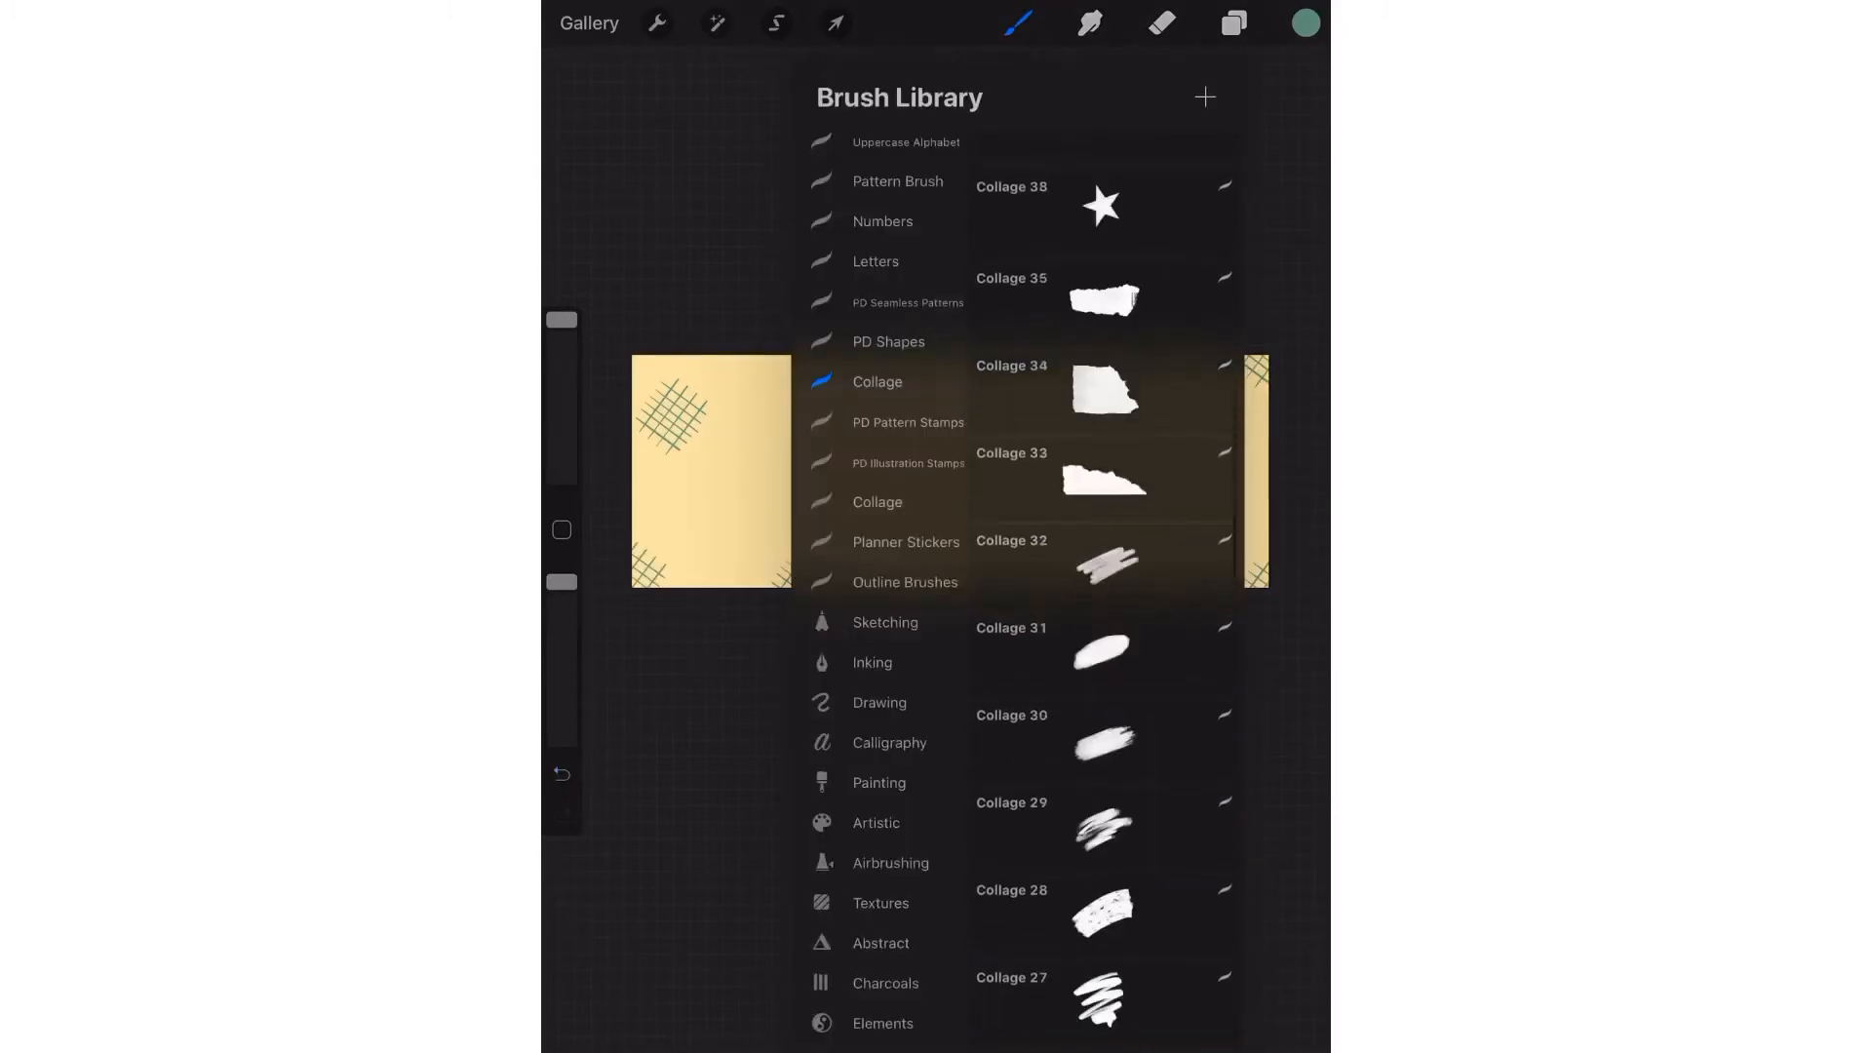
scroll(1103, 585, "down", 20)
scroll(1103, 585, "down", 5)
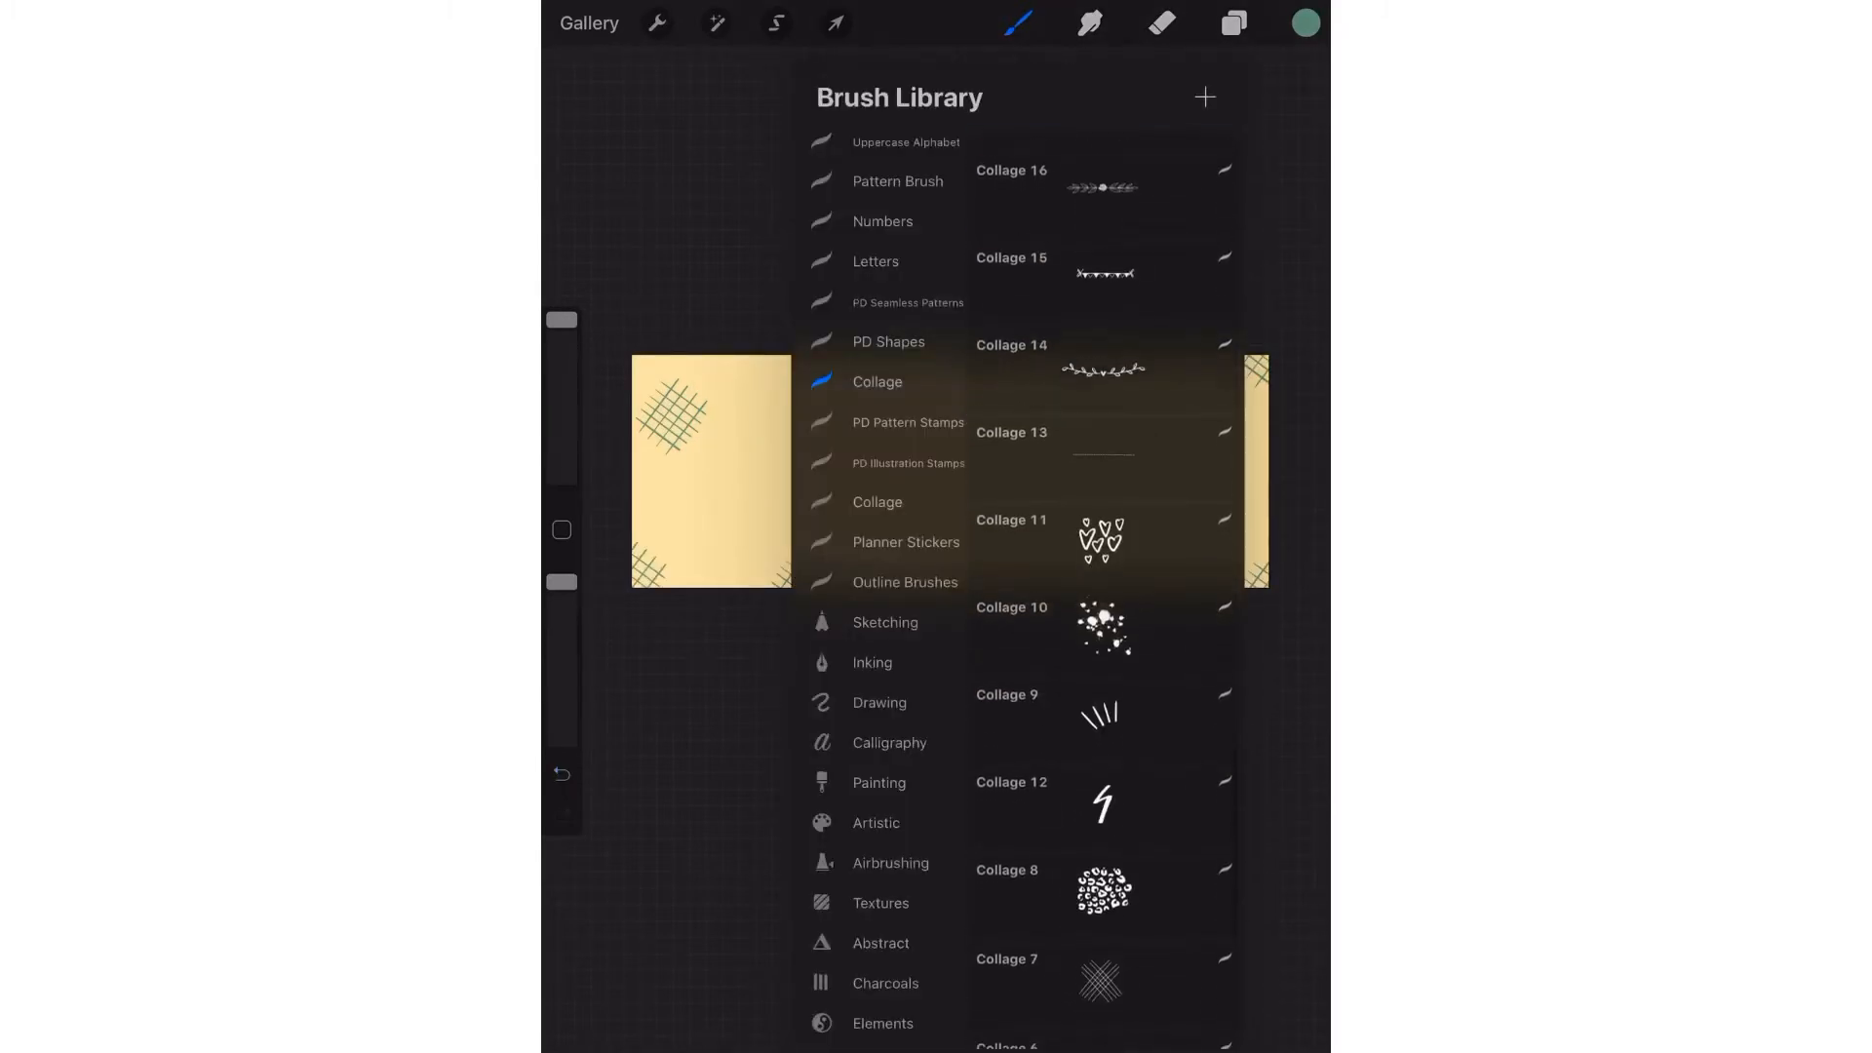
left_click(1102, 727)
left_click(1305, 22)
left_click(1162, 898)
left_click(1018, 22)
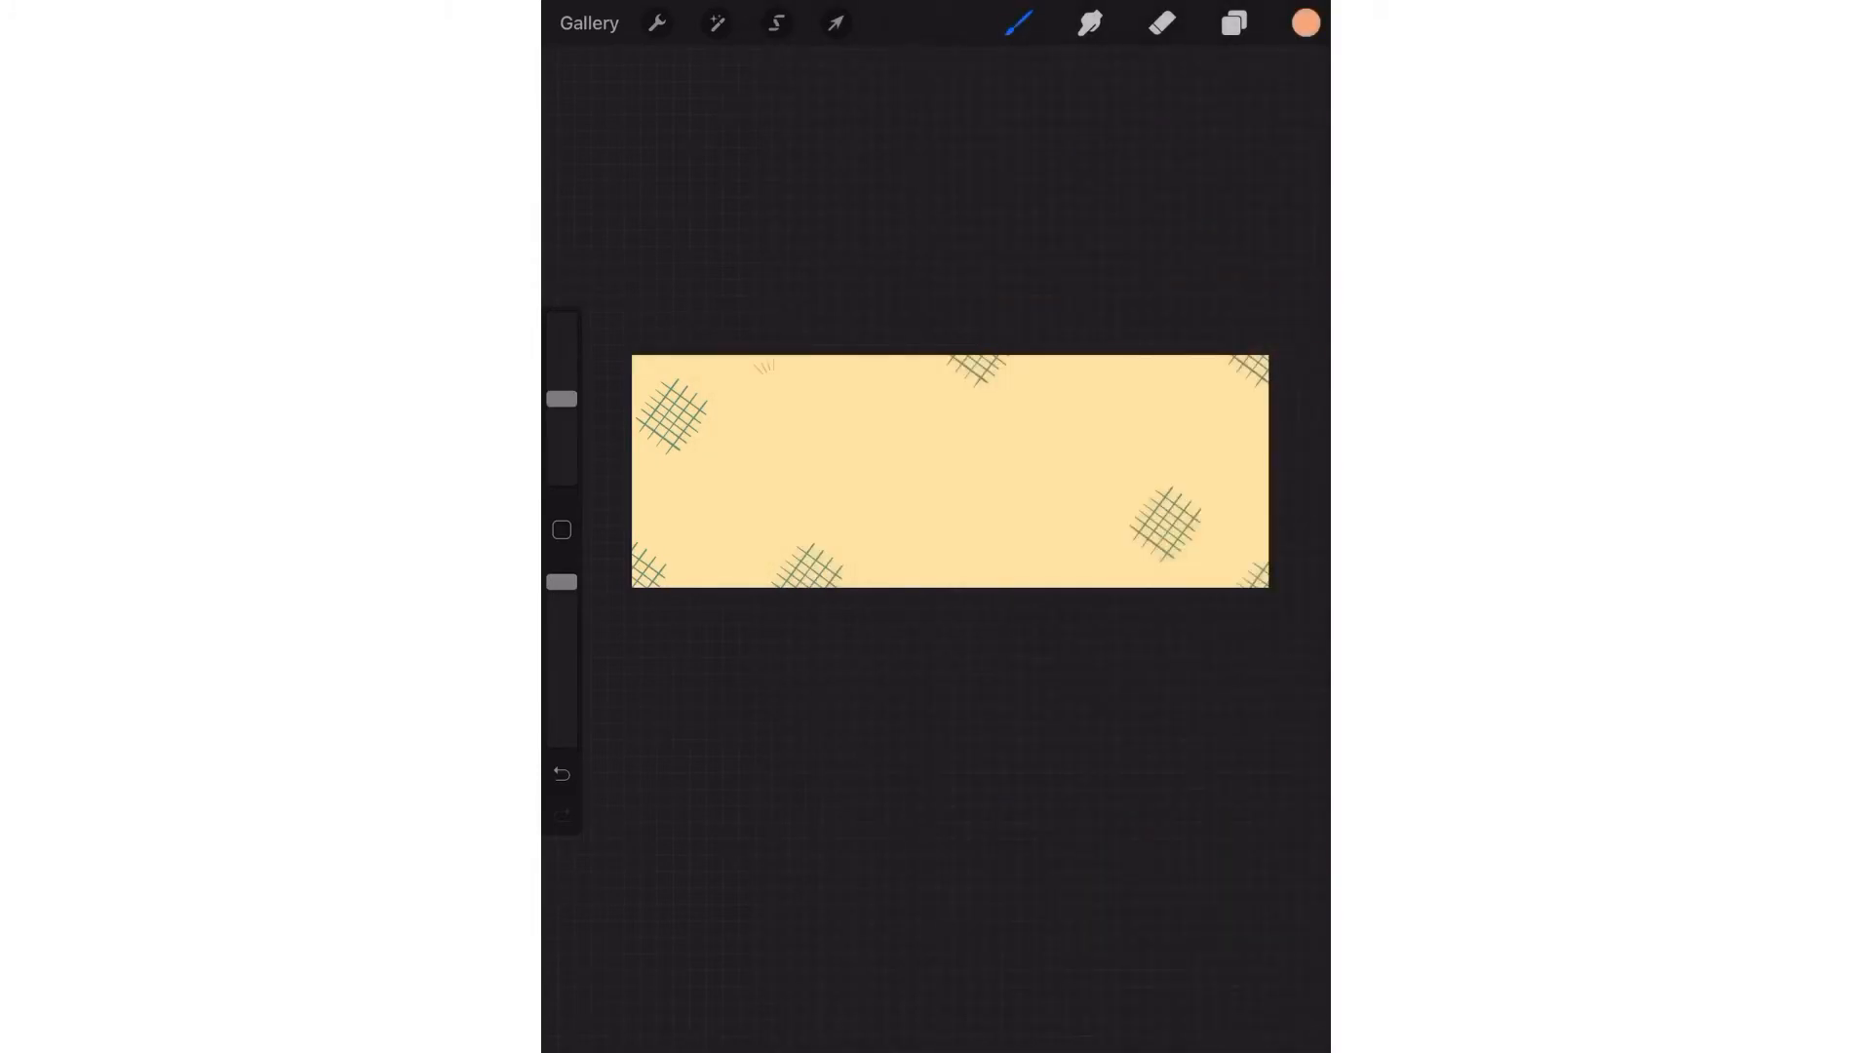
Enlarge the brush and stamp peach fanned lines along the canvas edges and once right of the centre
left_click_drag(562, 399, 562, 320)
left_click(938, 568)
left_click(1094, 364)
left_click(759, 364)
left_click(653, 484)
left_click(1254, 483)
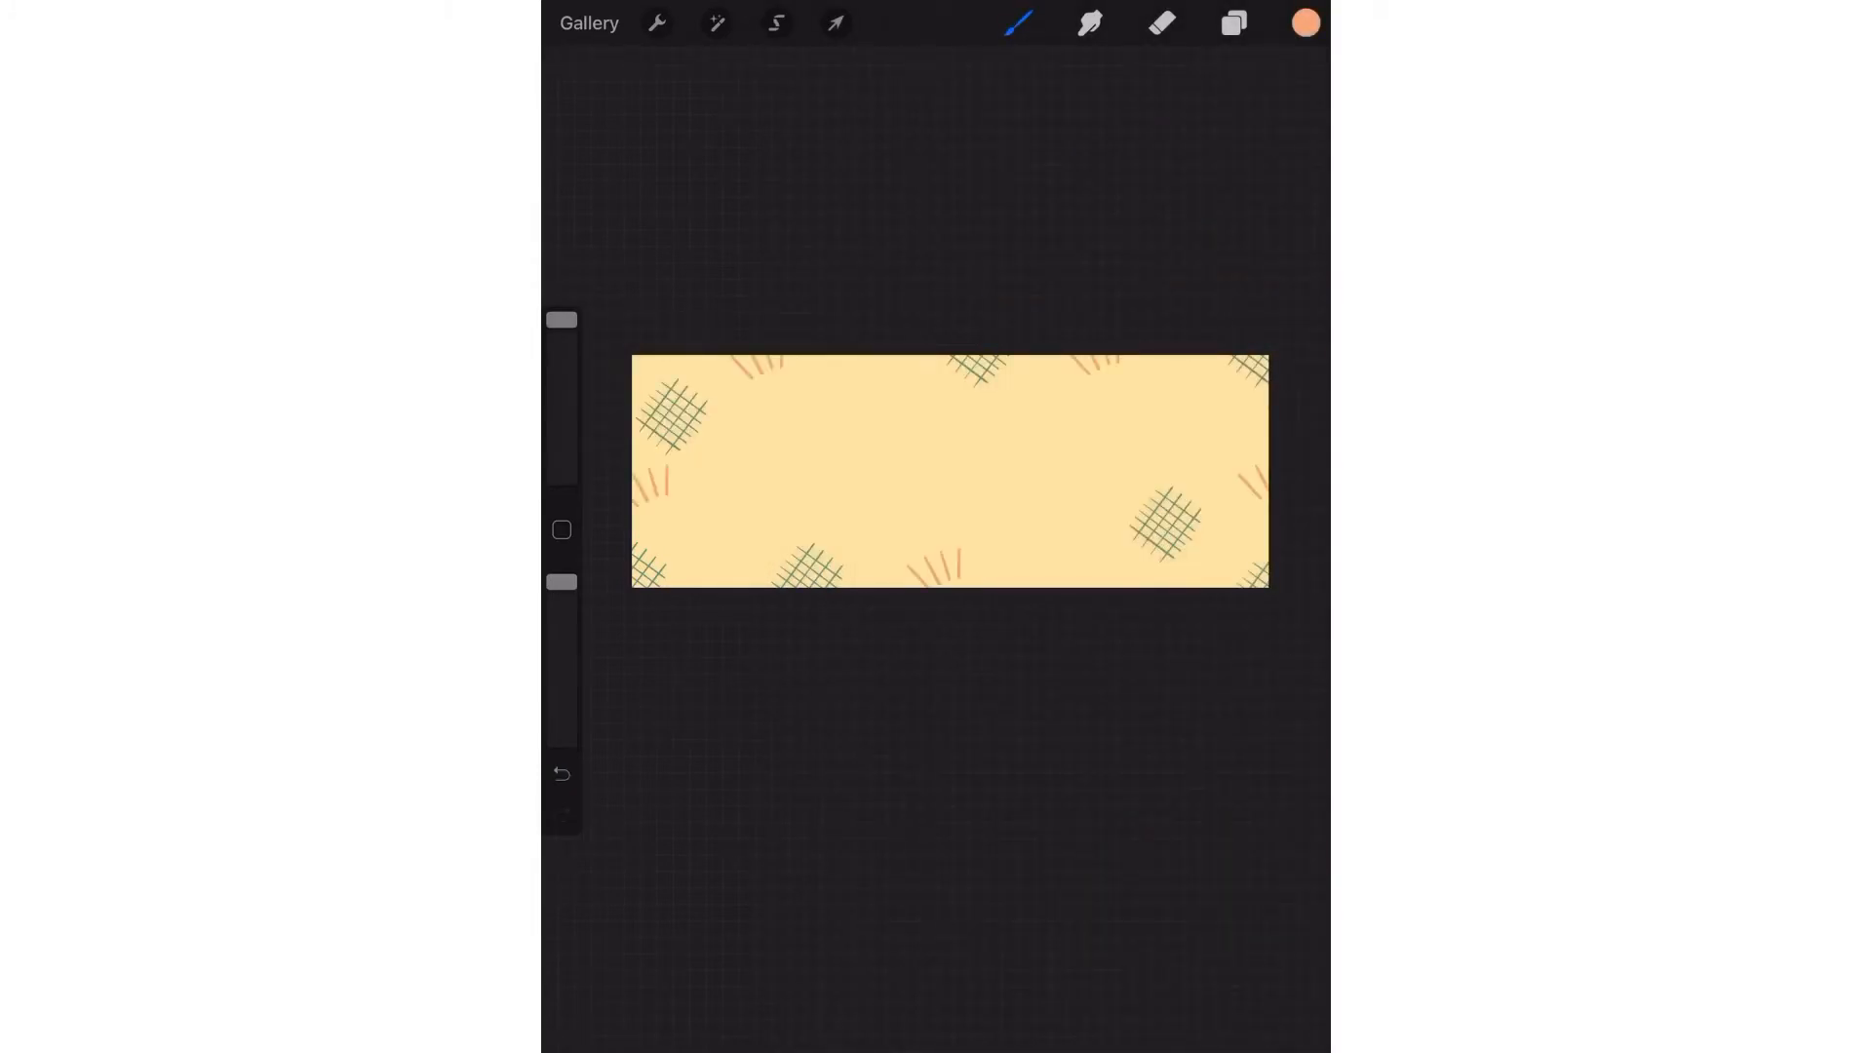
left_click(997, 482)
Choose the three-stroke stamp brush and stamp one peach set of slanted strokes left of the canvas centre
left_click(1233, 22)
left_click(1018, 23)
scroll(1103, 584, "down", 2)
left_click(1103, 913)
left_click(1018, 22)
scroll(859, 429, "up", 5)
left_click(846, 442)
Set the colour to the dark teal swatch and stamp three sets of slanted strokes around the peach ones
left_click(1305, 22)
left_click(1003, 898)
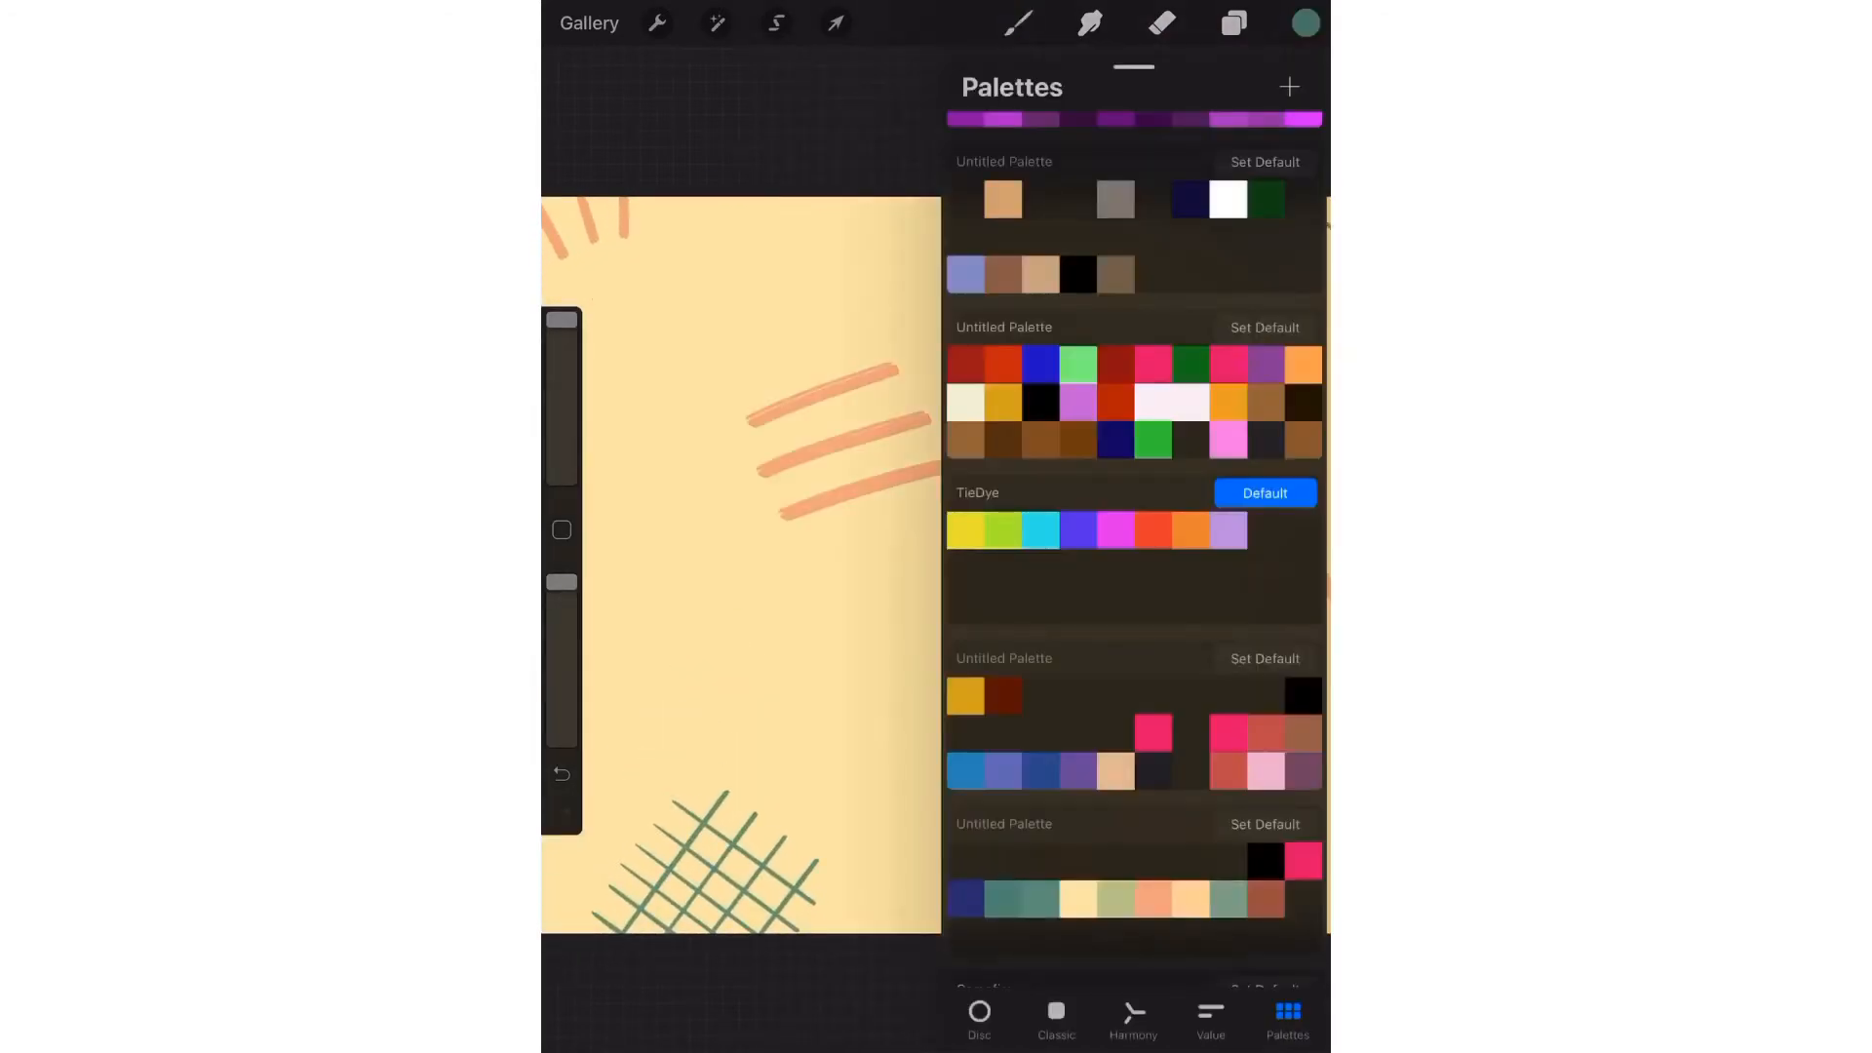
left_click(1305, 23)
left_click(827, 663)
left_click(1209, 416)
left_click(1128, 682)
Set the colour to white and stamp sets of slanted strokes across the gaps in the pattern
left_click(1018, 23)
left_click(1306, 22)
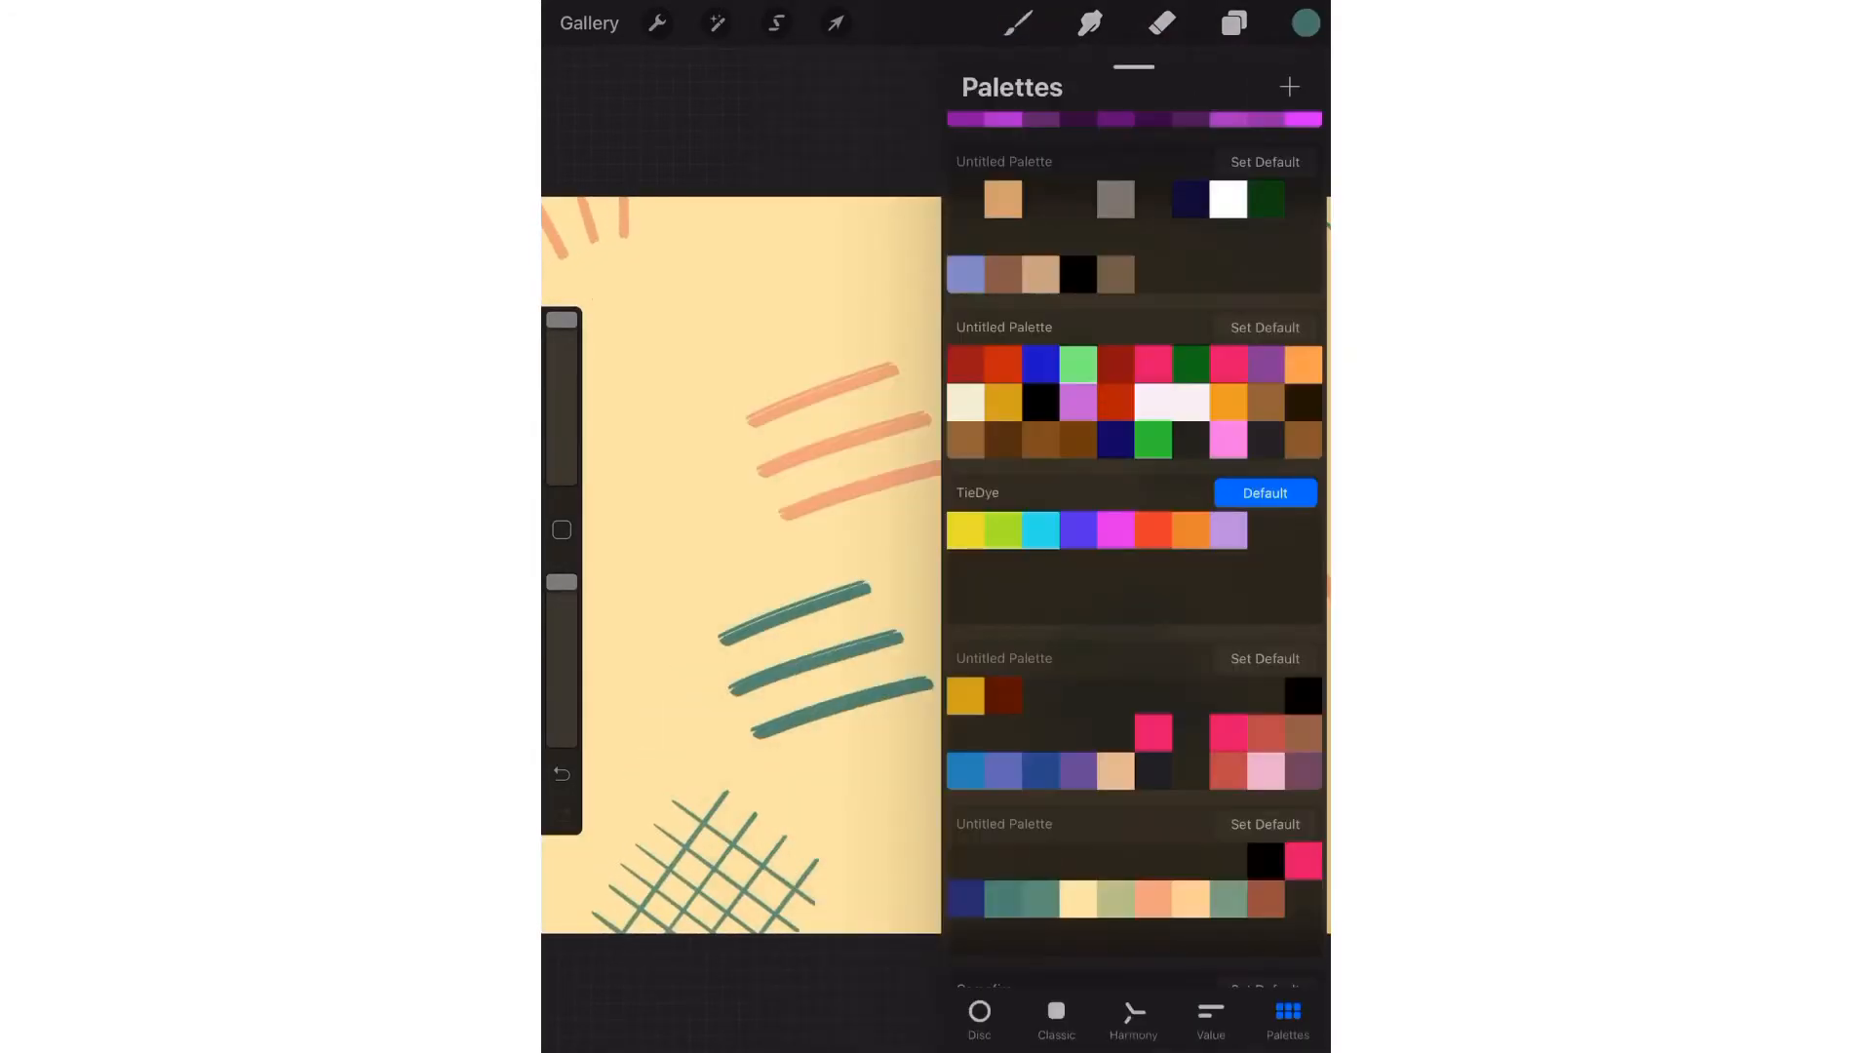
left_click(1170, 401)
left_click(1305, 23)
left_click(986, 560)
scroll(936, 563, "down", 4)
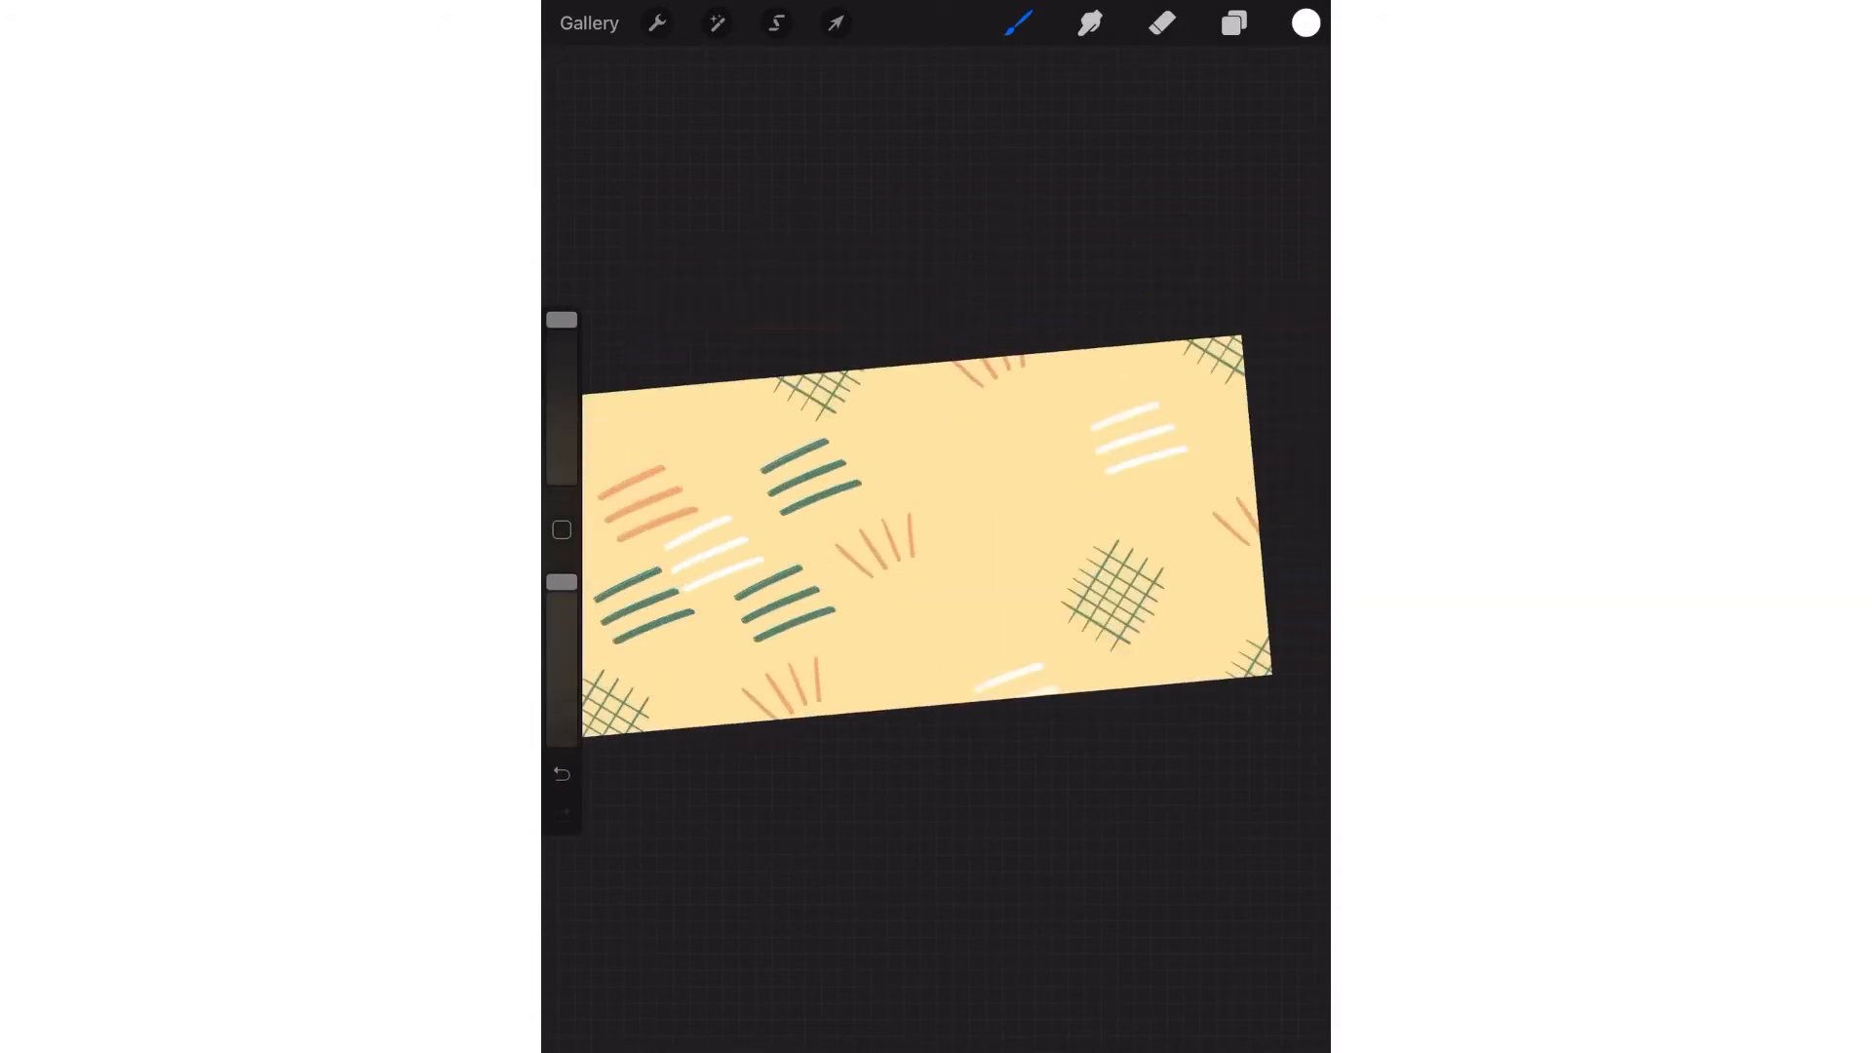
Choose the teardrop brush Pattern Stamp 15 from PD Pattern Stamps and set the colour to the rust-brown swatch
left_click(1017, 23)
left_click(907, 422)
scroll(1103, 585, "down", 7)
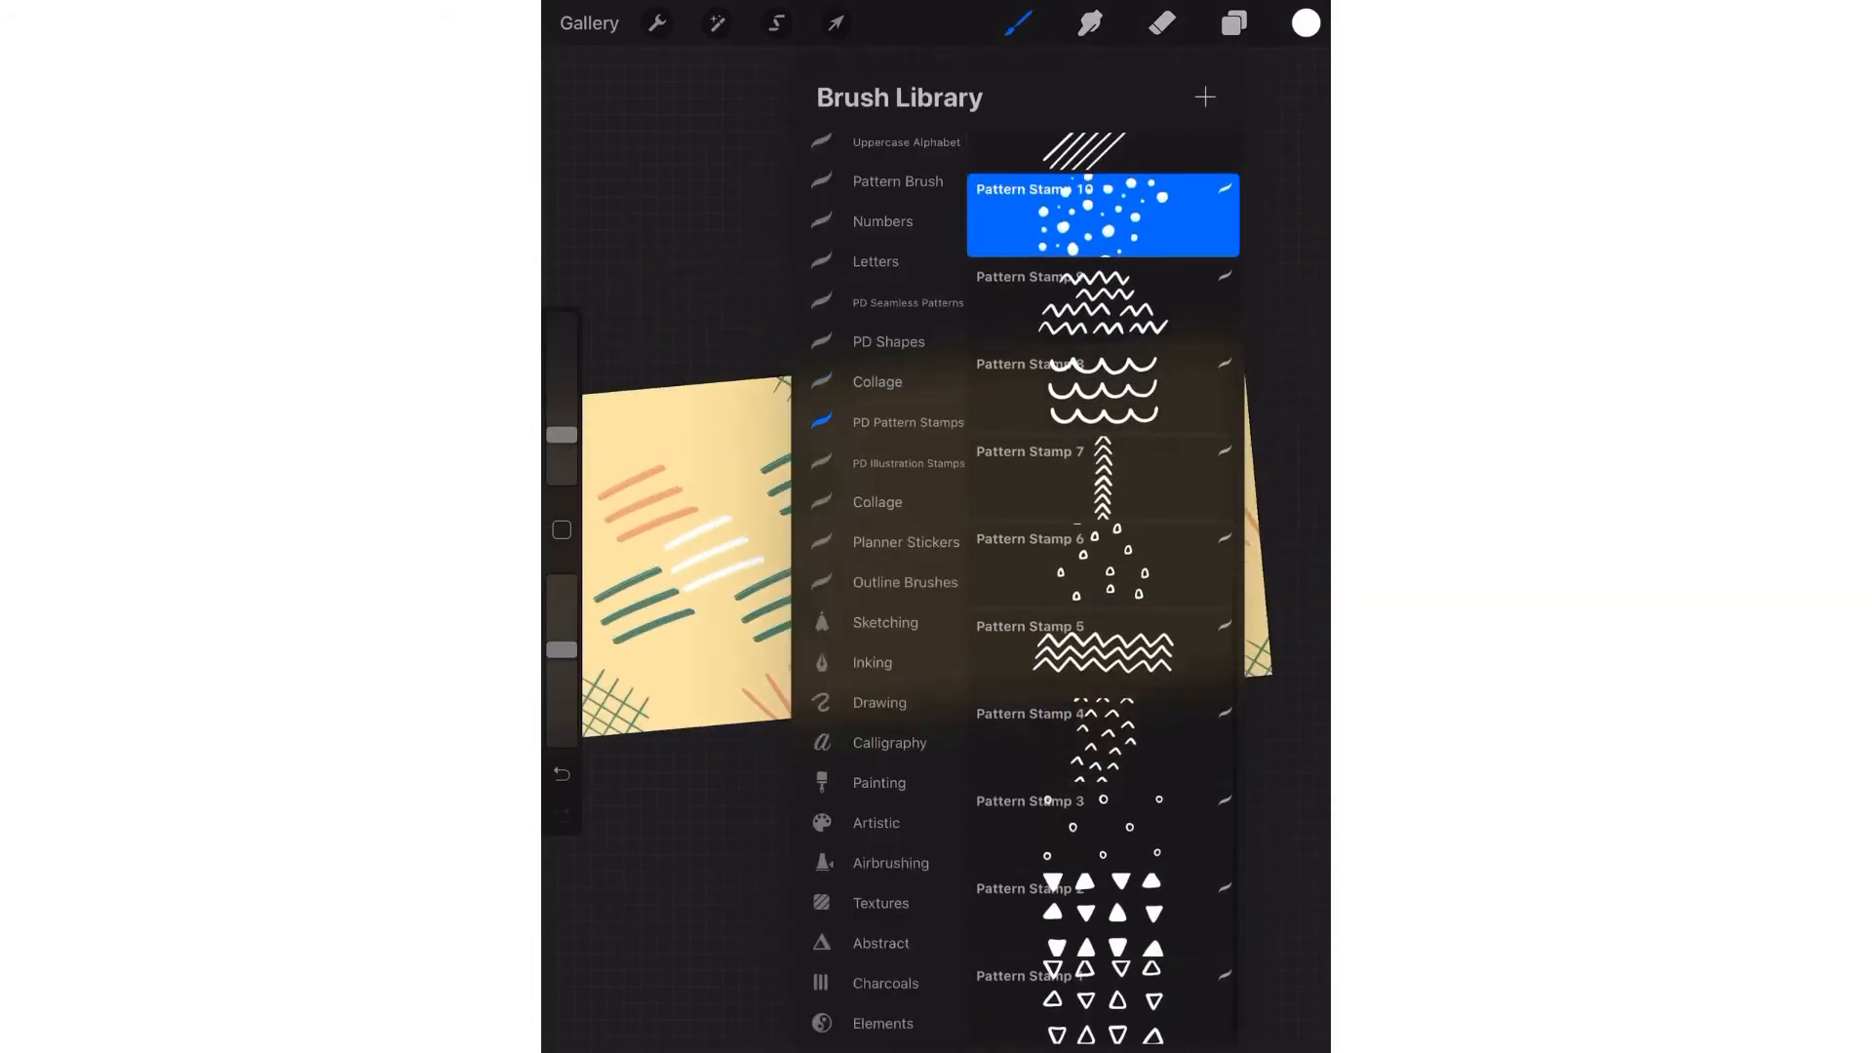
scroll(1103, 585, "up", 7)
left_click(1103, 532)
left_click(1305, 23)
left_click(1212, 898)
Stamp clusters of rust-brown teardrops across the canvas, partly over the white strokes
scroll(936, 546, "up", 5)
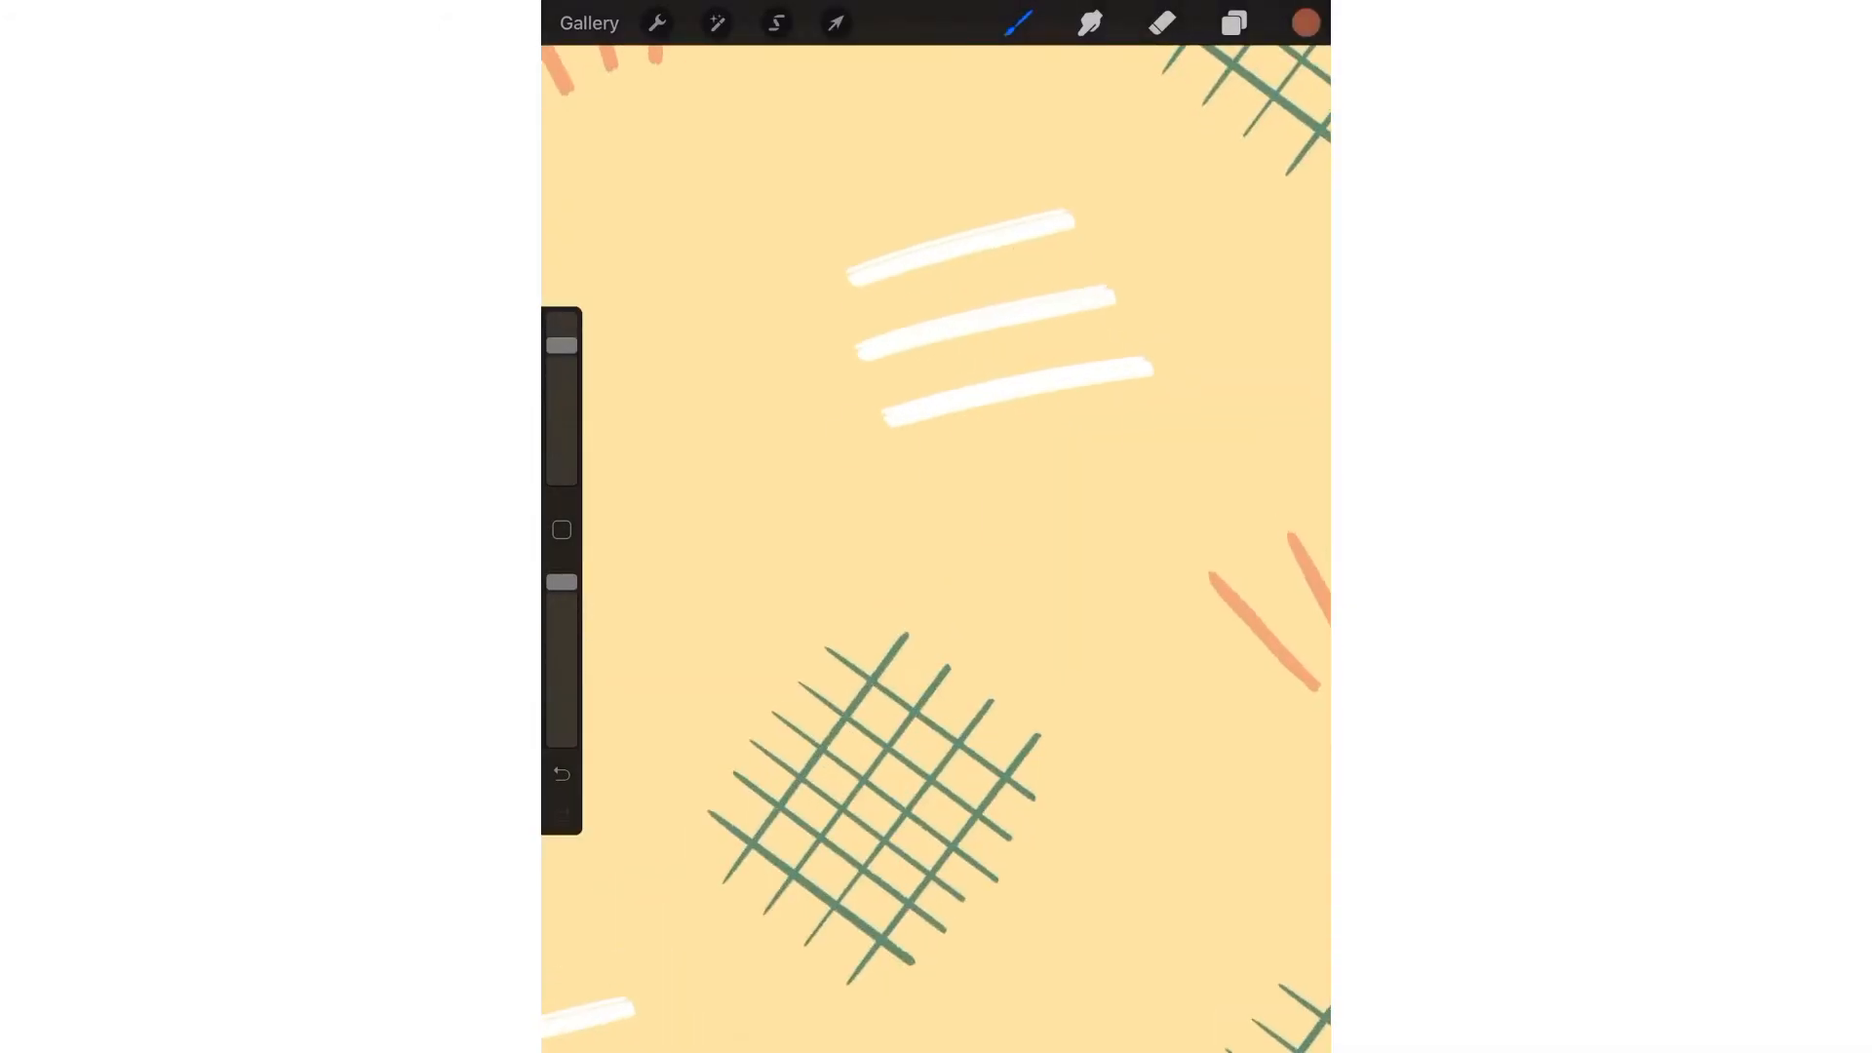
left_click(960, 373)
scroll(936, 546, "down", 5)
left_click(913, 539)
left_click(924, 694)
scroll(936, 526, "left", 4)
left_click(894, 503)
left_click(892, 658)
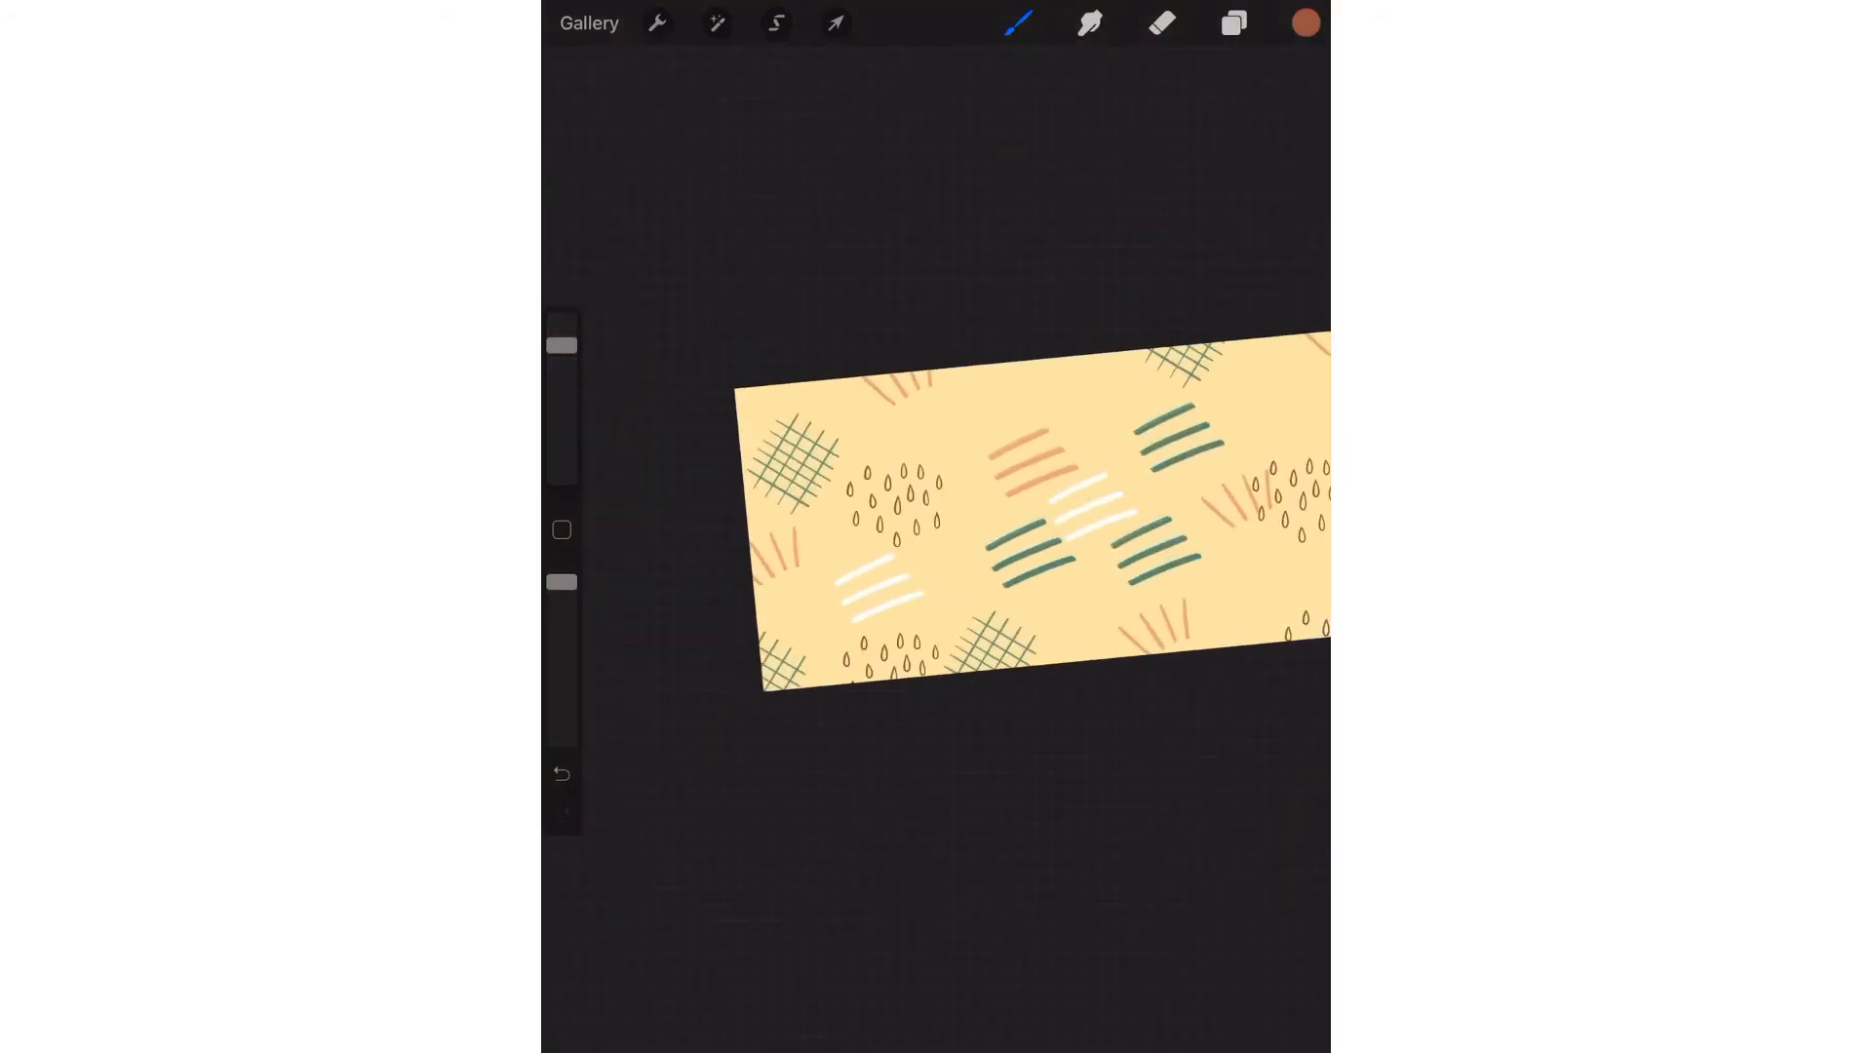
left_click(1082, 390)
scroll(936, 527, "down", 3)
Set the colour to the navy swatch and choose the chevron brush from PD Pattern Stamps
left_click(1305, 23)
left_click(963, 898)
left_click(1018, 23)
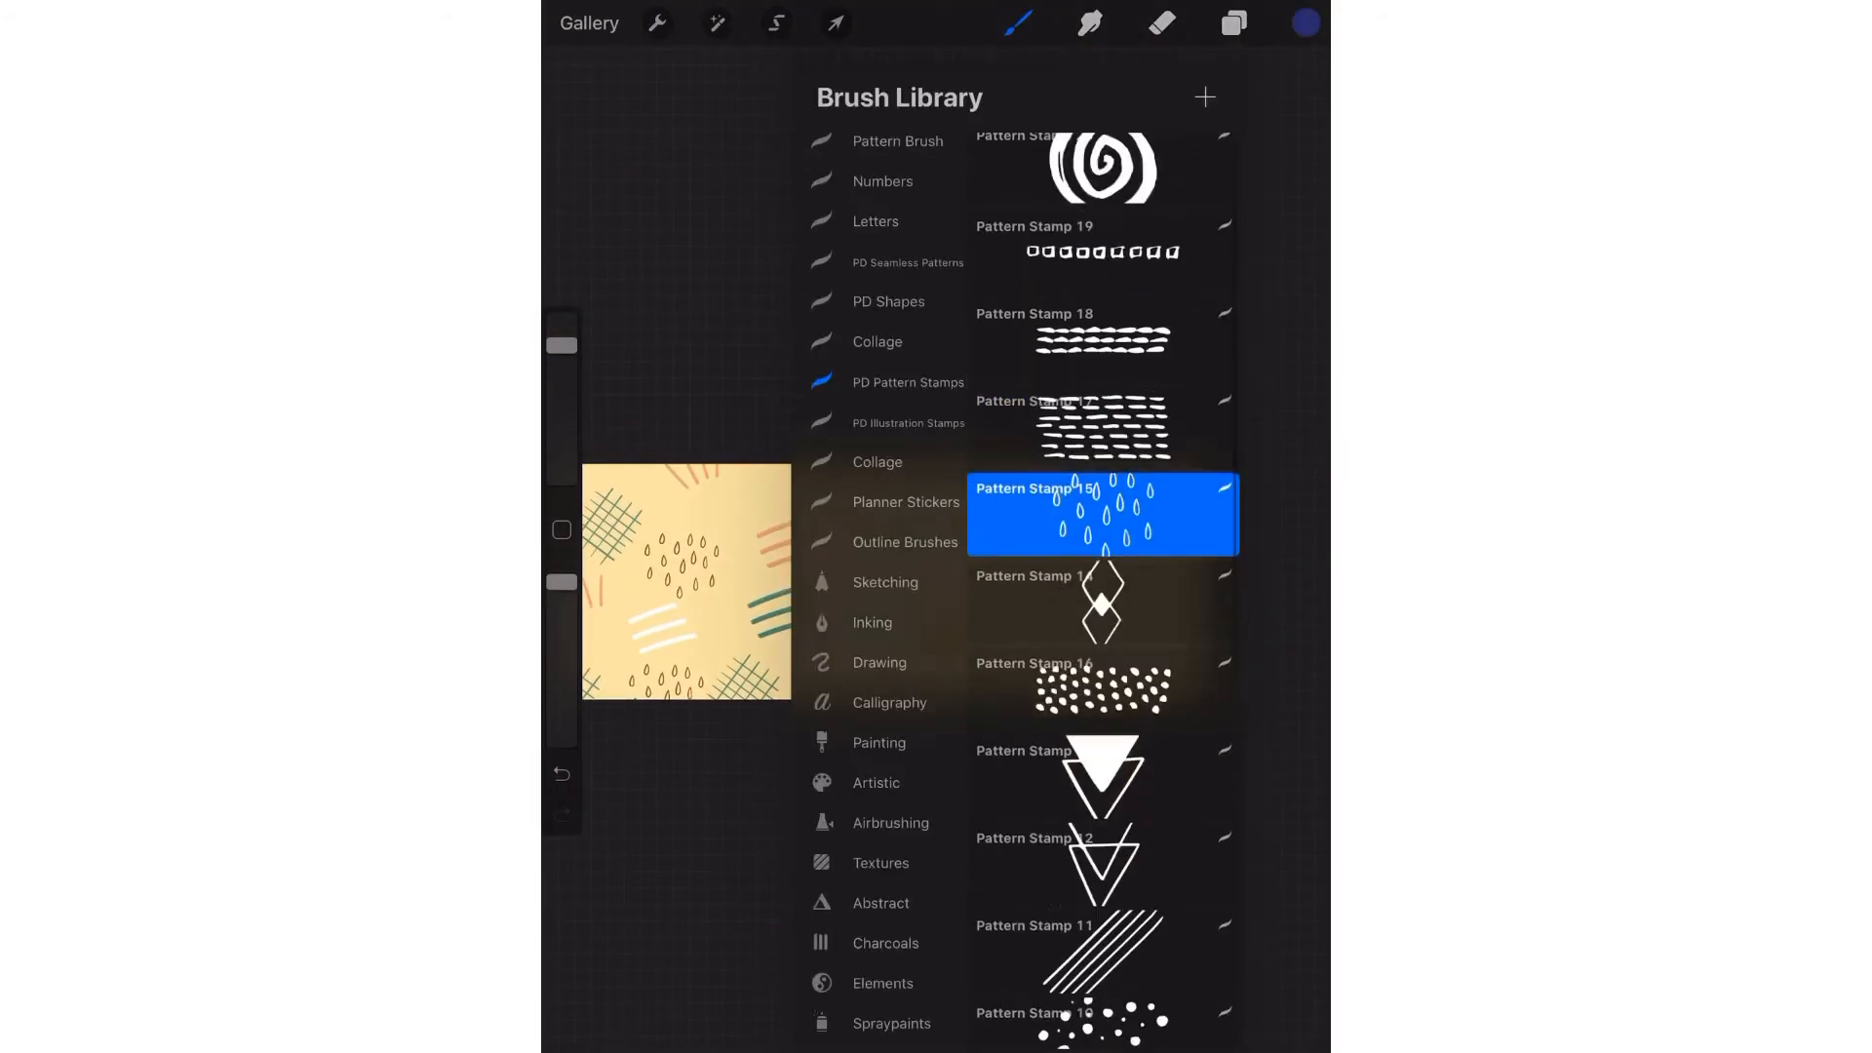
scroll(1102, 585, "down", 8)
left_click(1102, 743)
left_click(1018, 22)
left_click(1018, 23)
left_click(1018, 23)
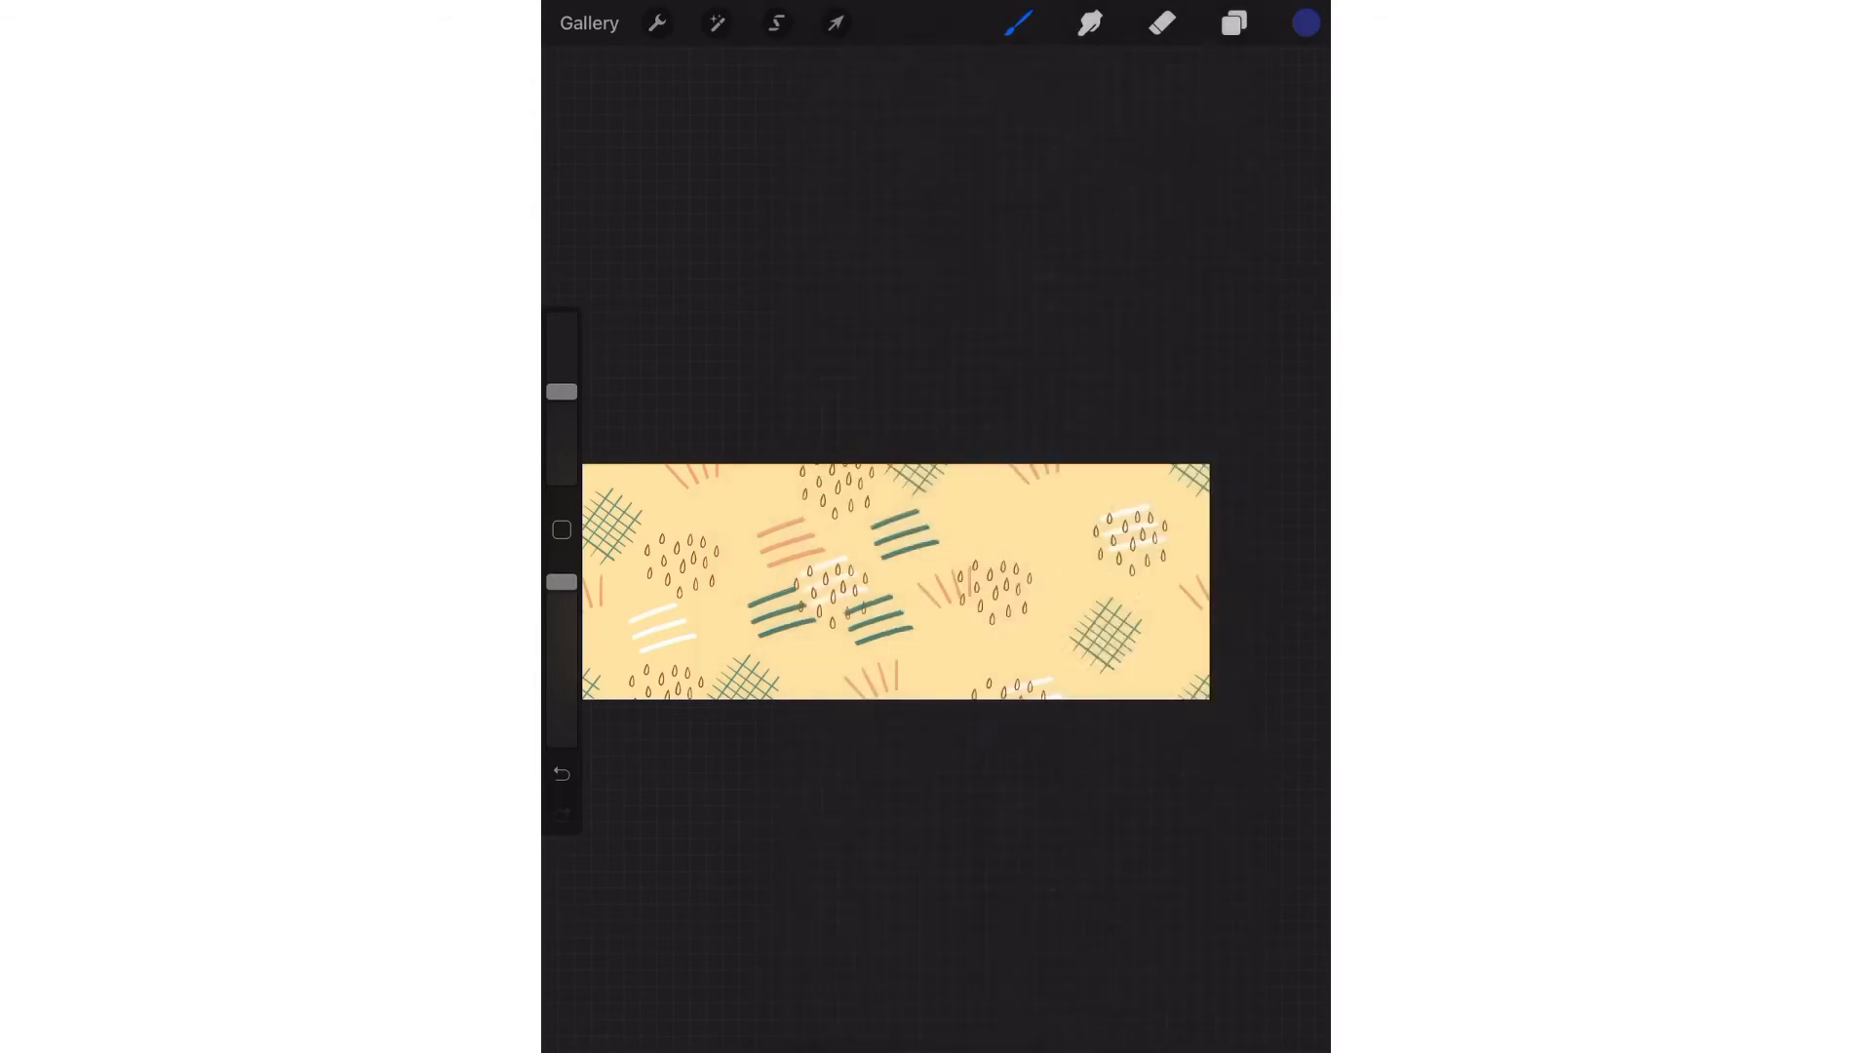
Enlarge the brush and draw several navy chevron lines at varied angles across the pattern
left_click_drag(562, 391, 562, 319)
scroll(936, 582, "up", 6)
left_click_drag(780, 358, 736, 779)
scroll(936, 582, "down", 3)
left_click_drag(1014, 290, 1019, 489)
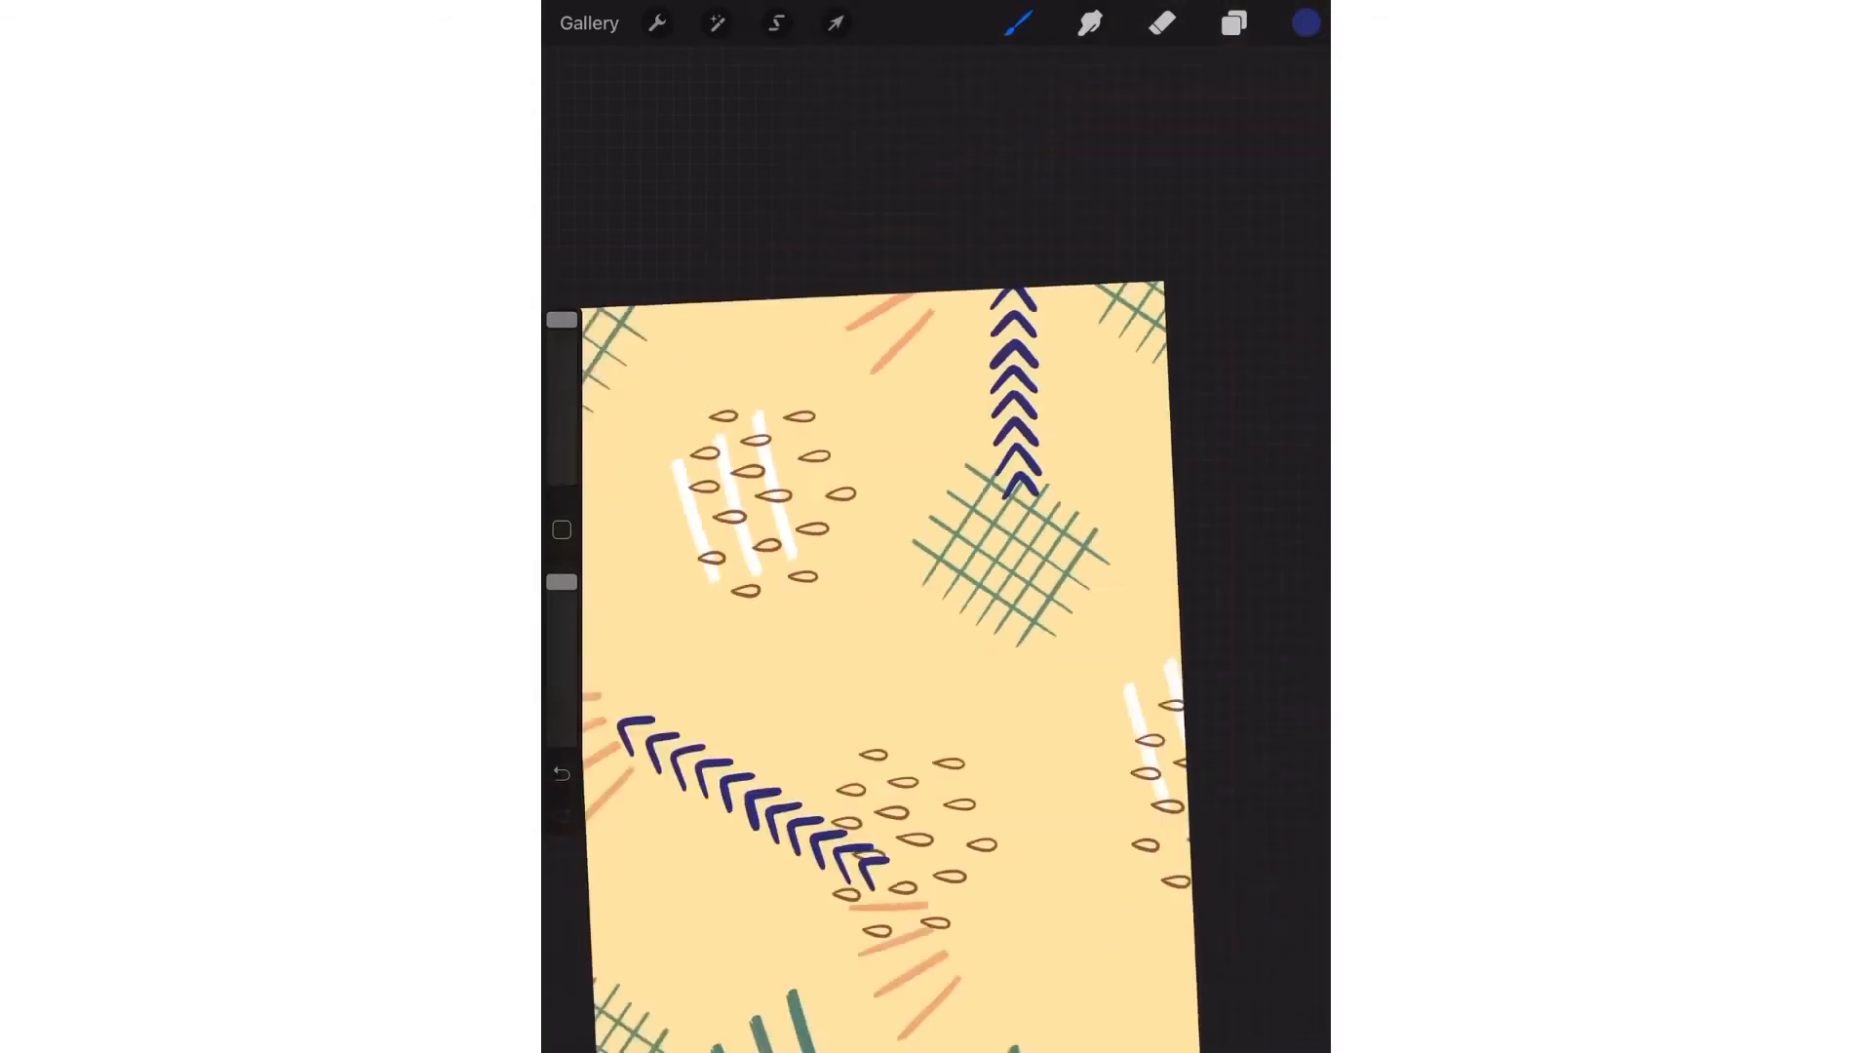
scroll(936, 526, "down", 1)
left_click_drag(1129, 341, 1130, 546)
scroll(936, 526, "down", 2)
left_click_drag(902, 251, 904, 479)
scroll(936, 420, "up", 3)
left_click_drag(1009, 68, 1013, 361)
scroll(936, 419, "down", 6)
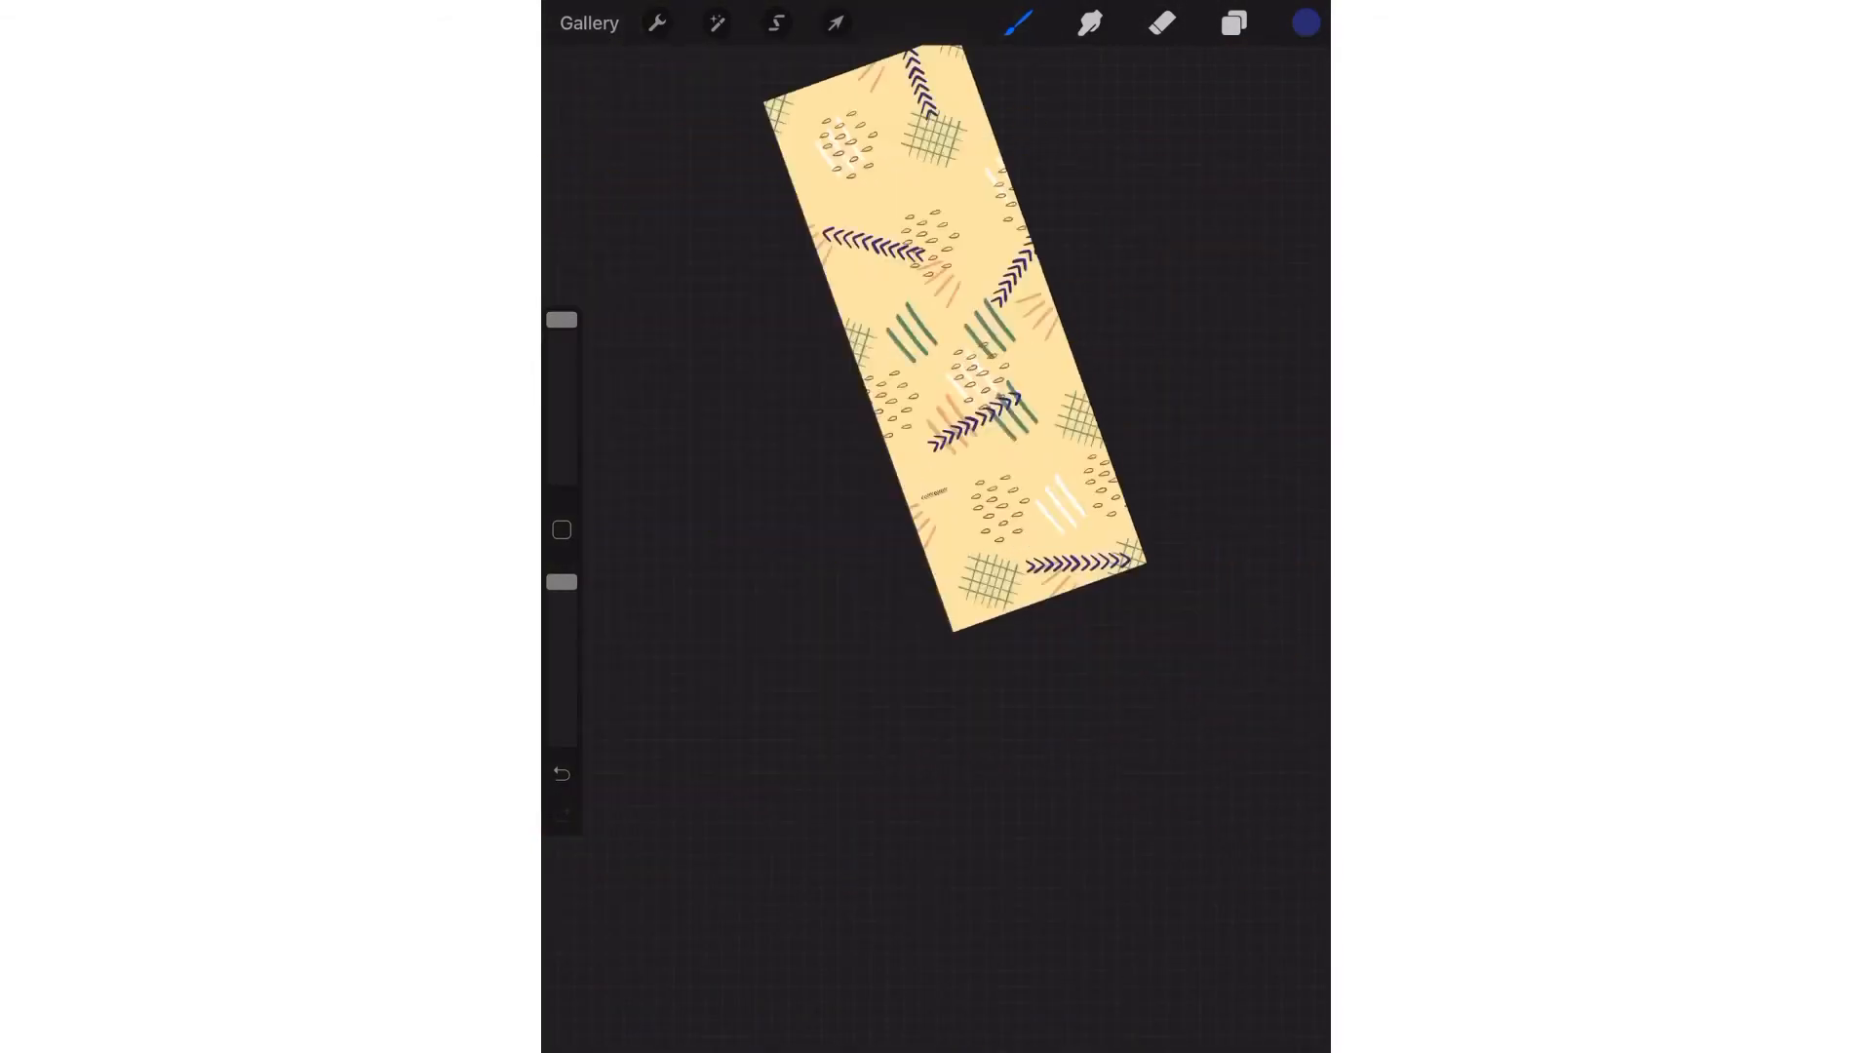
scroll(936, 420, "up", 3)
left_click(658, 23)
left_click(632, 367)
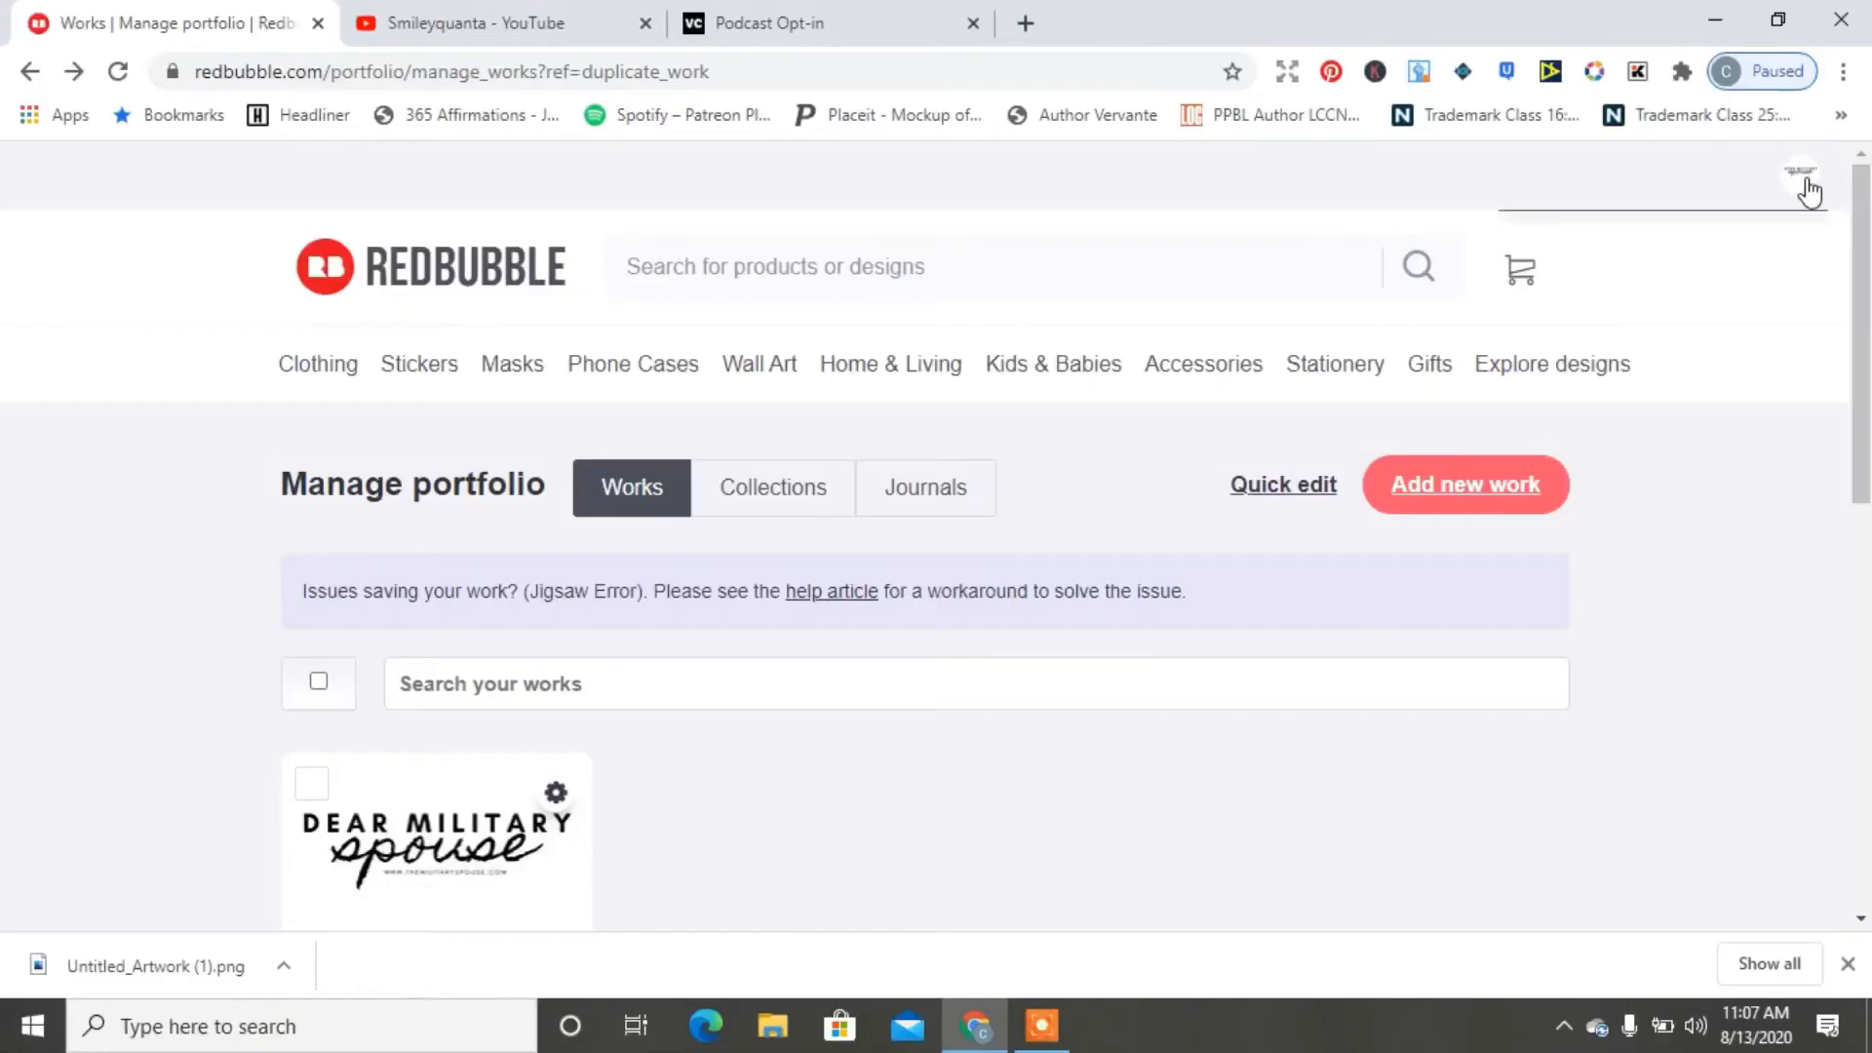
Switch to the Redbubble portfolio page, start adding a new work and dismiss the browser's download bar
mouse_move(1810, 192)
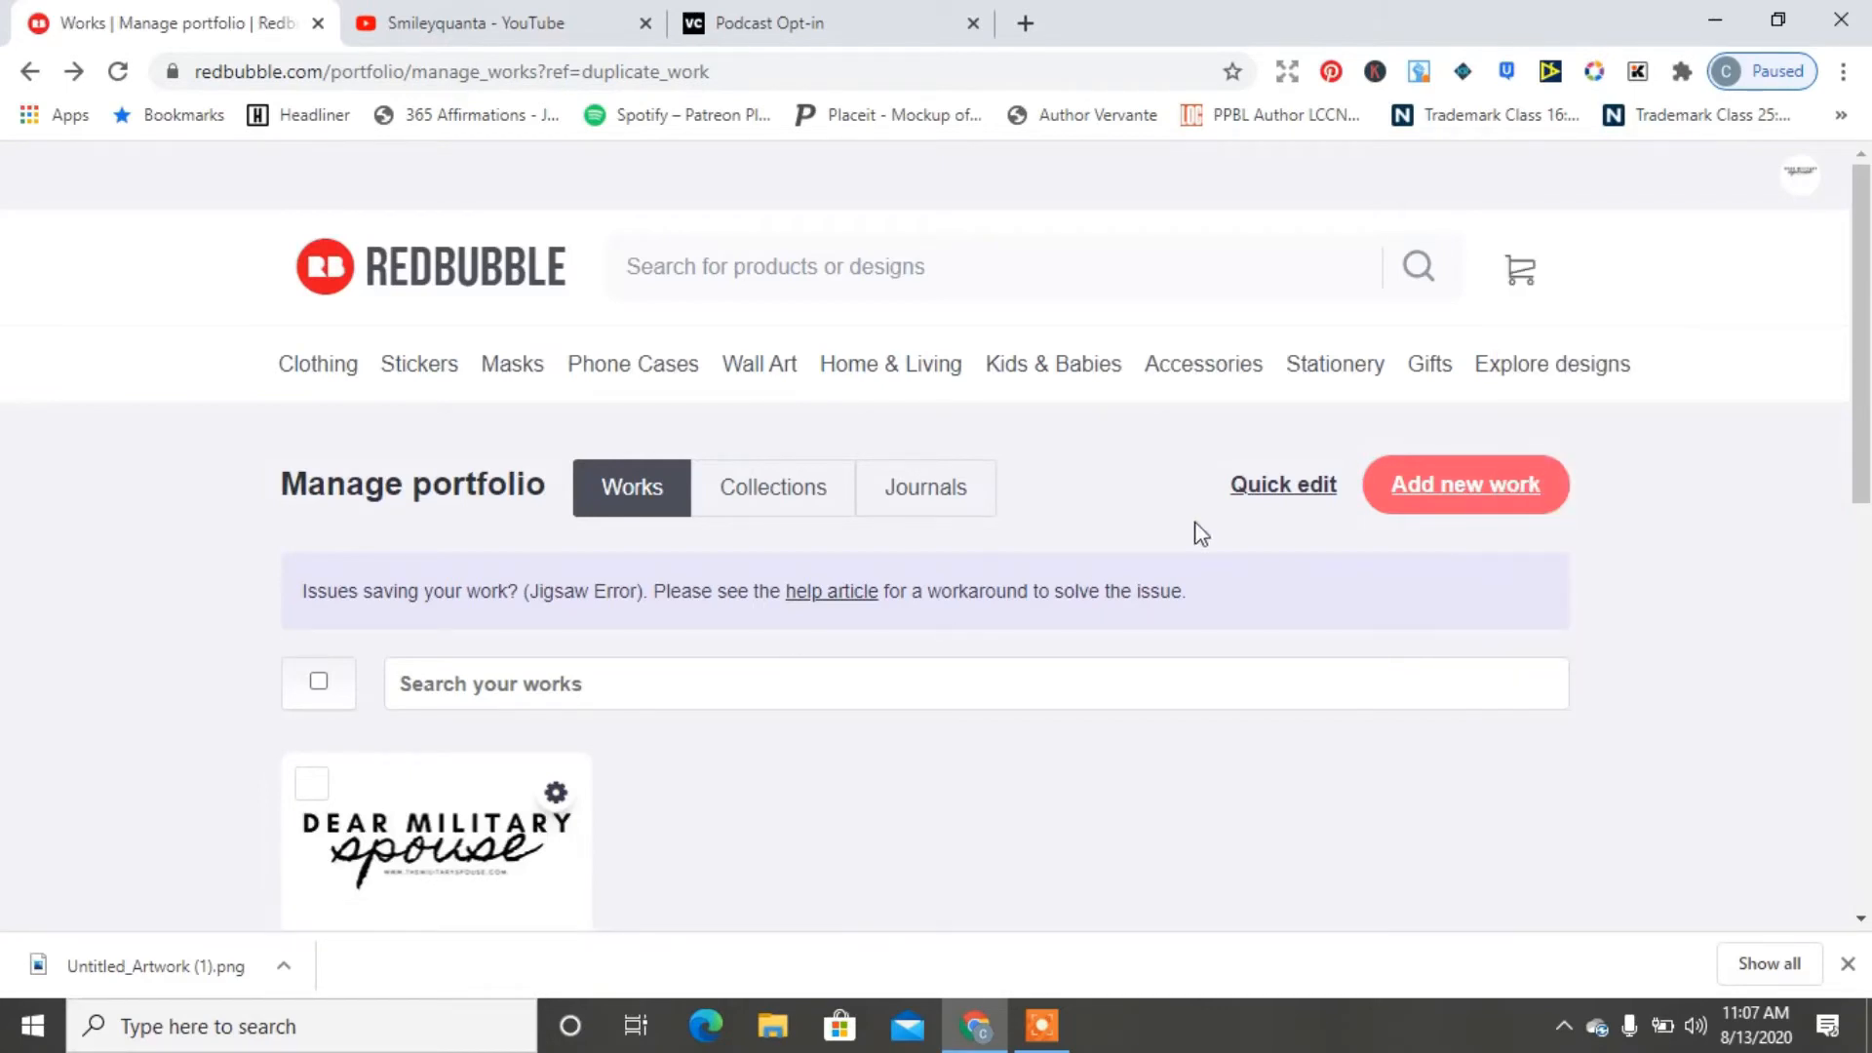
left_click(1452, 500)
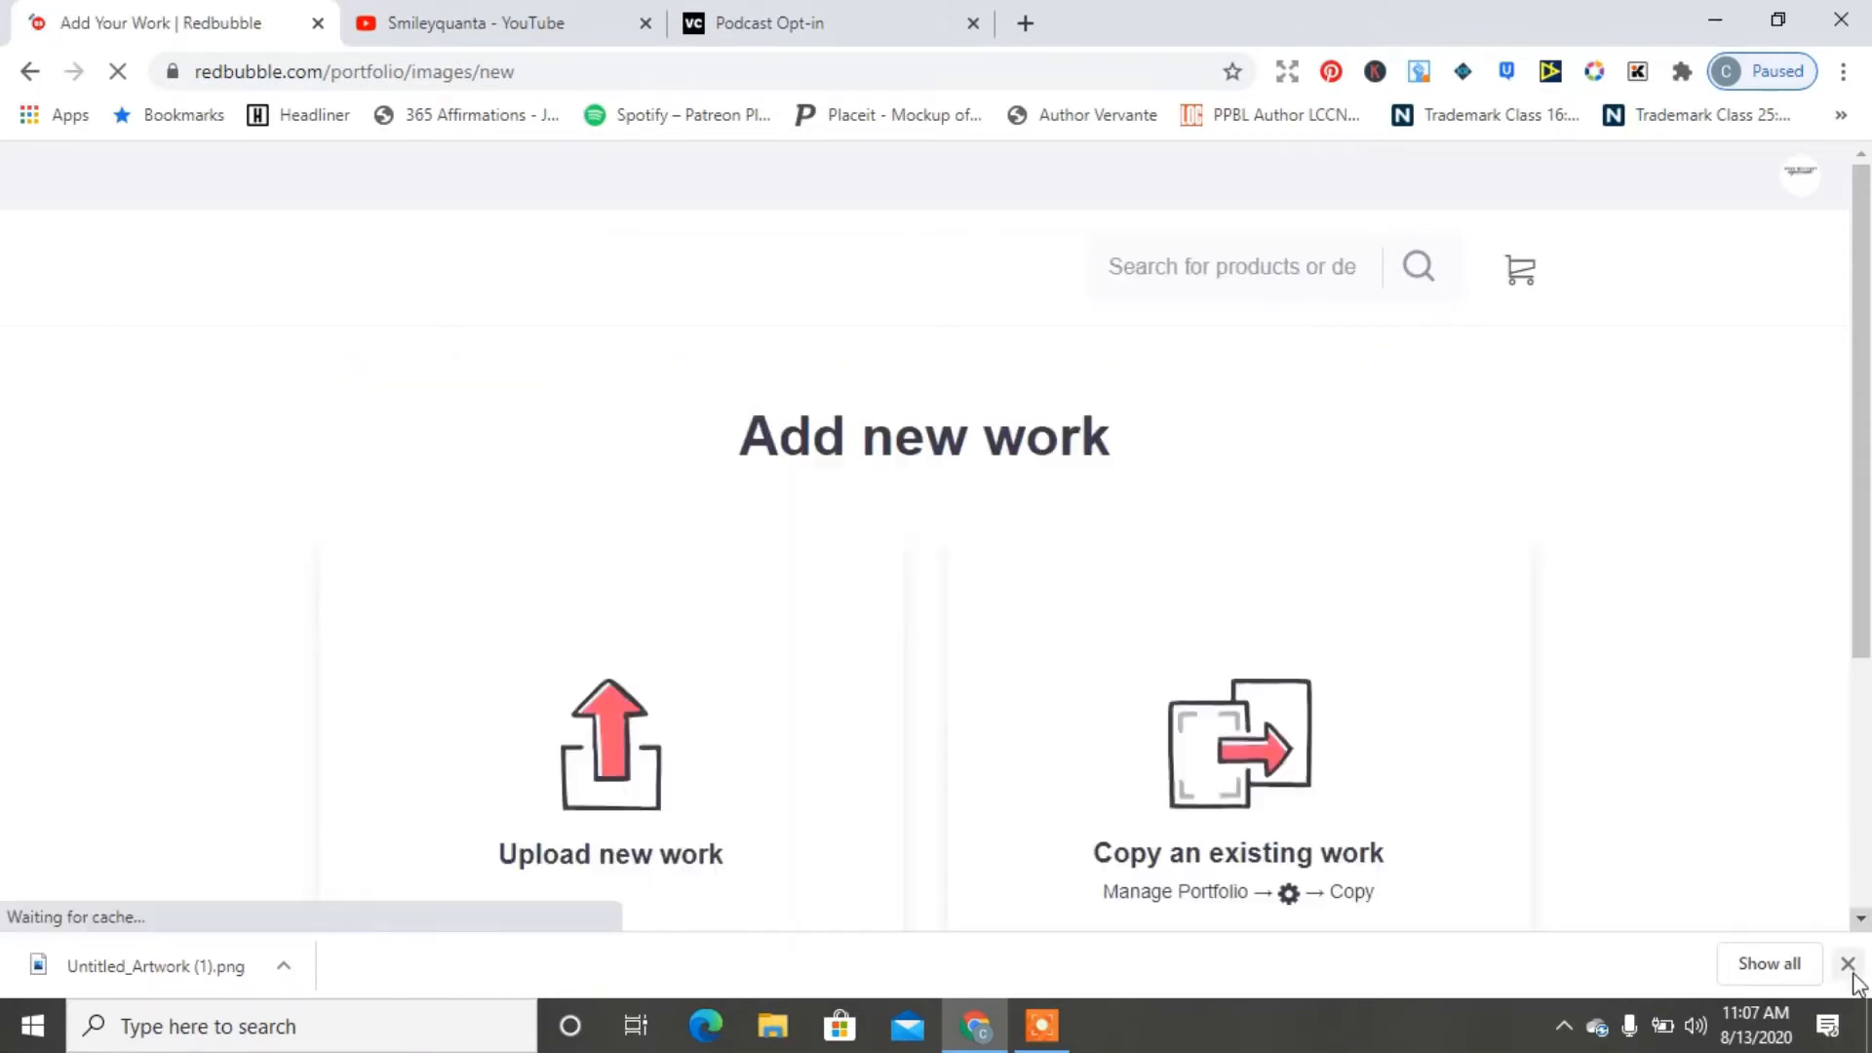
left_click(1847, 964)
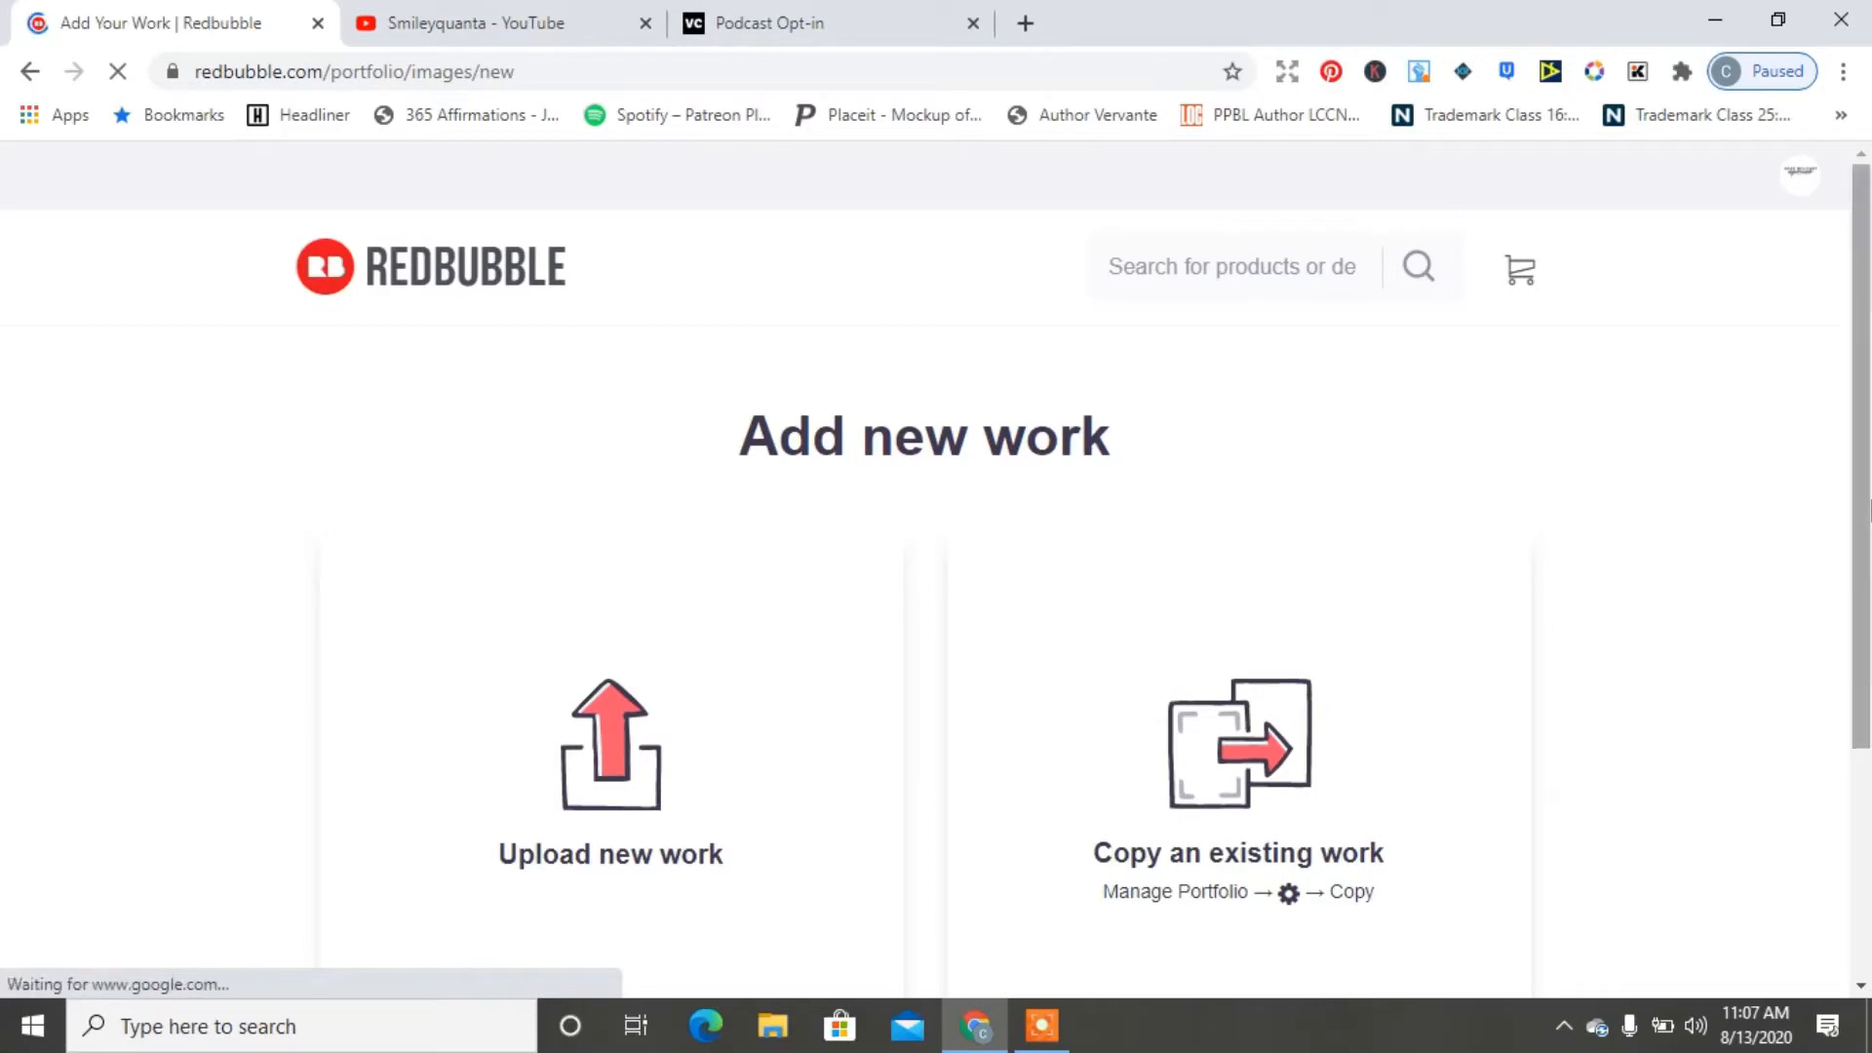
Upload the image Untitled_Artwork (1) from the Downloads folder as the new work
left_click_drag(1866, 524, 1868, 653)
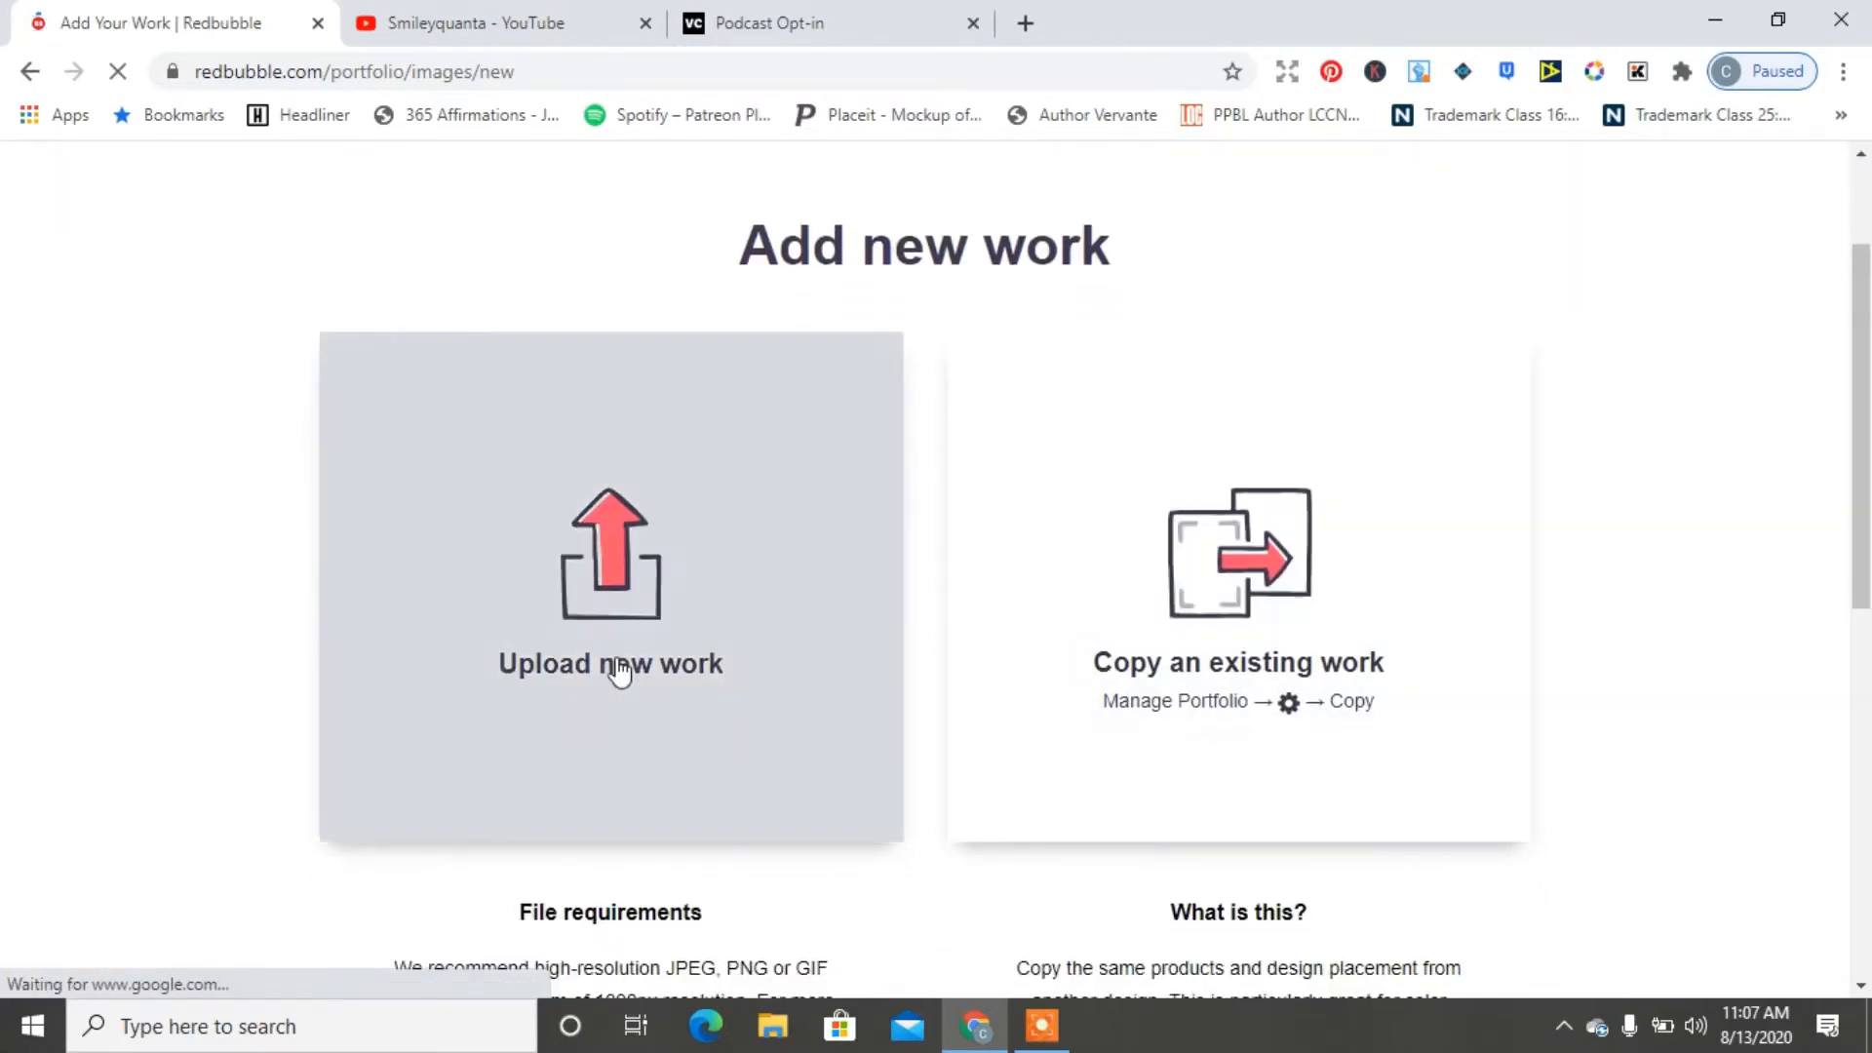
left_click(609, 599)
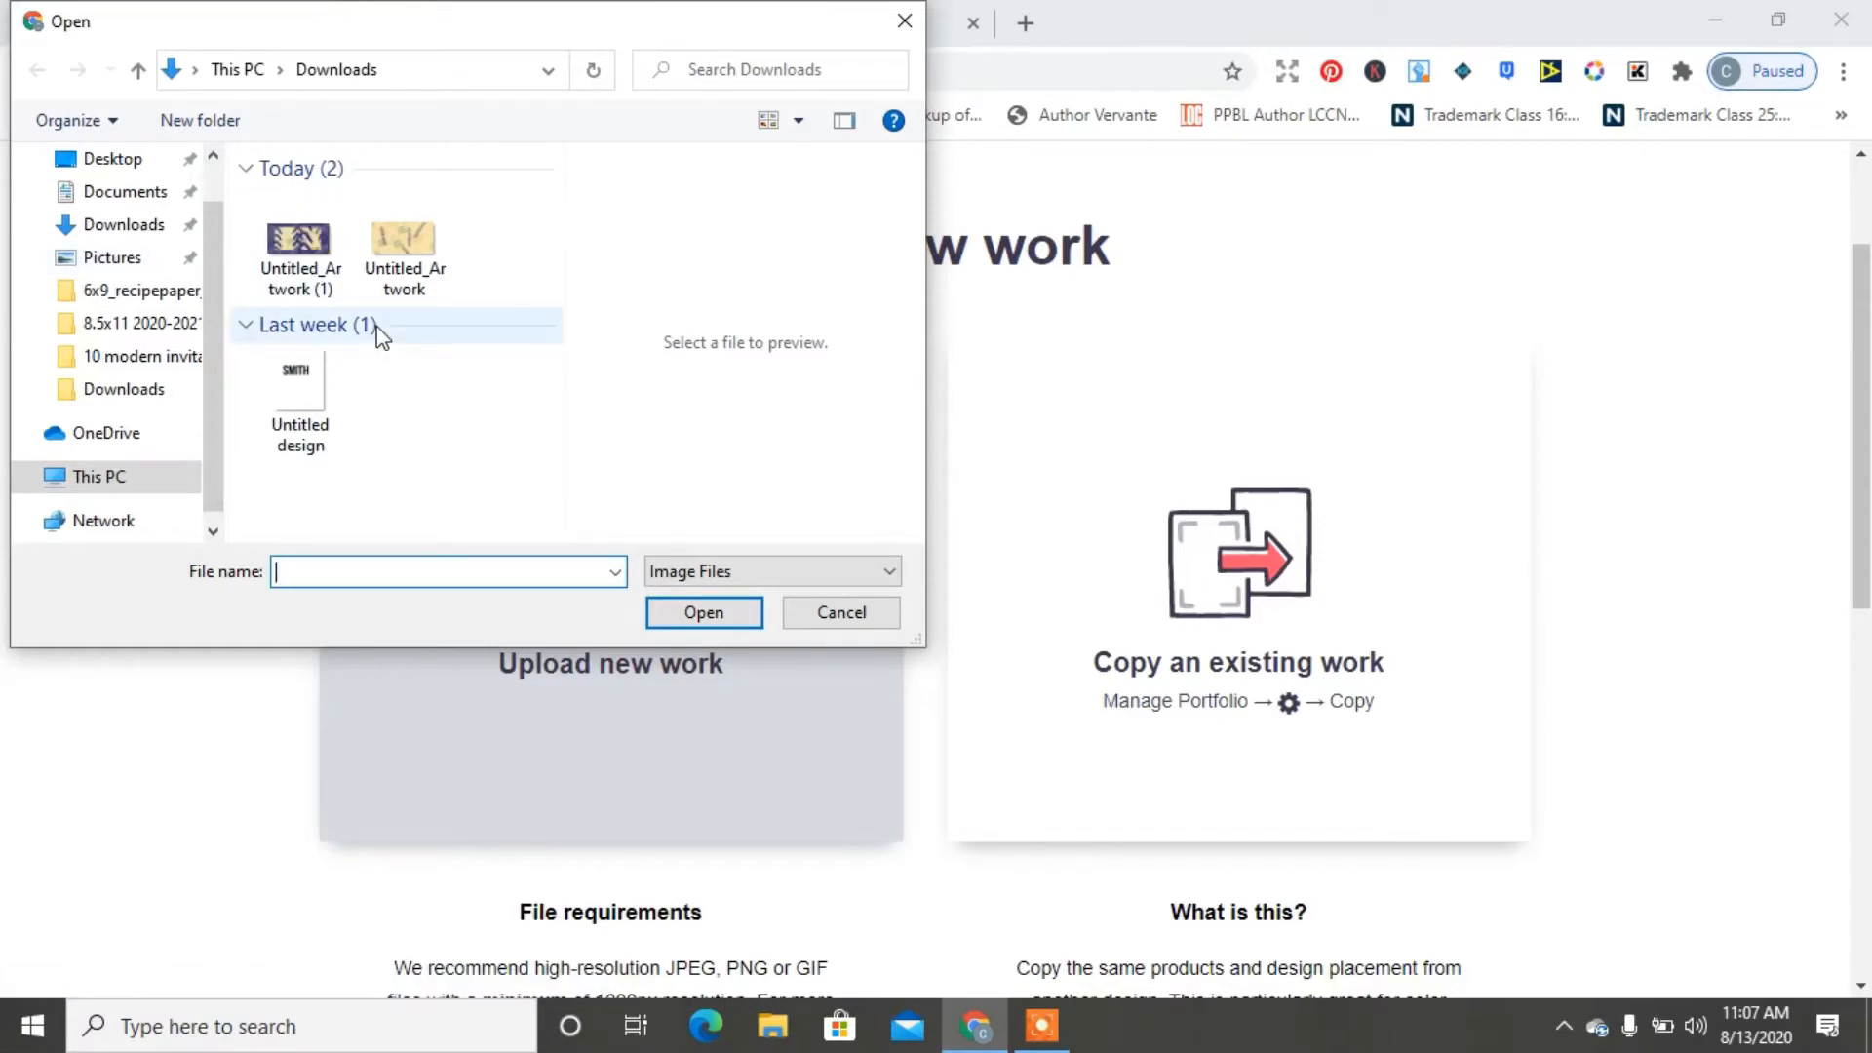
left_click(325, 280)
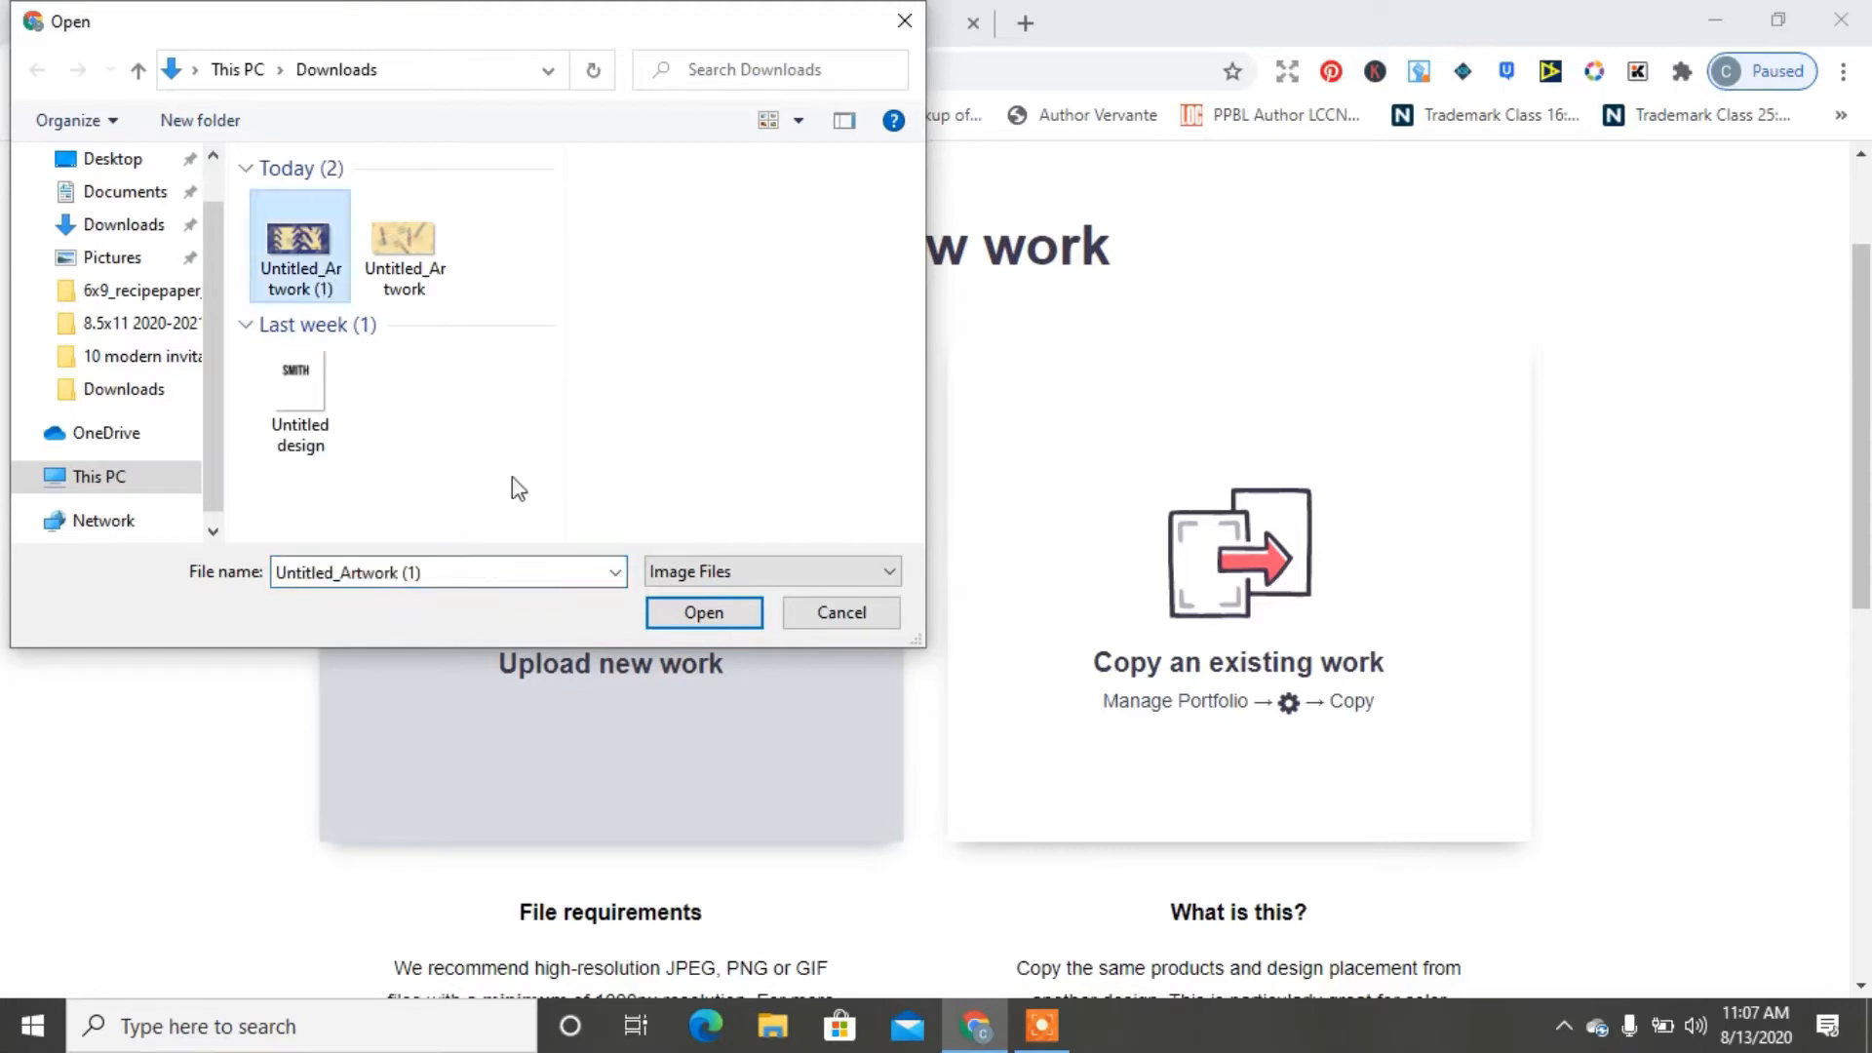
left_click(702, 615)
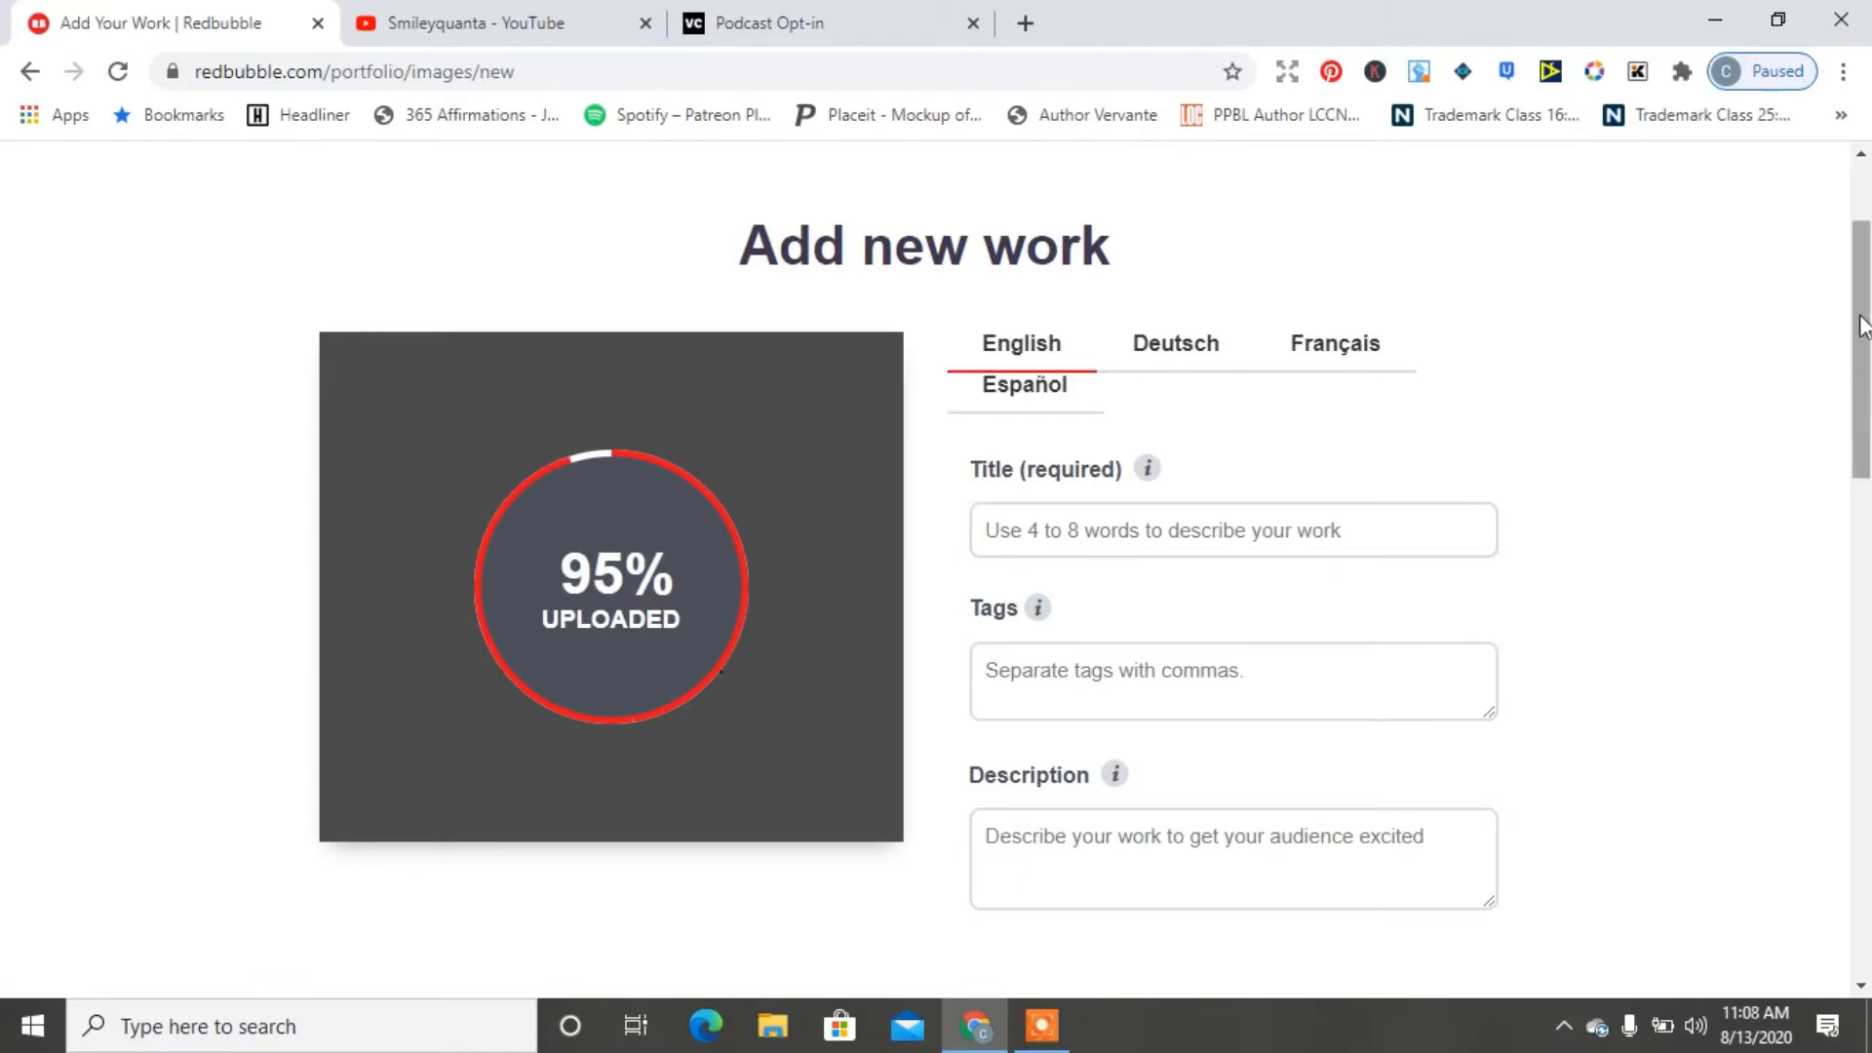
Disable Standard Print Clothing and Large Print Clothing in the new work's product previews
left_click_drag(1860, 334, 1859, 336)
scroll(1862, 346, "down", 1)
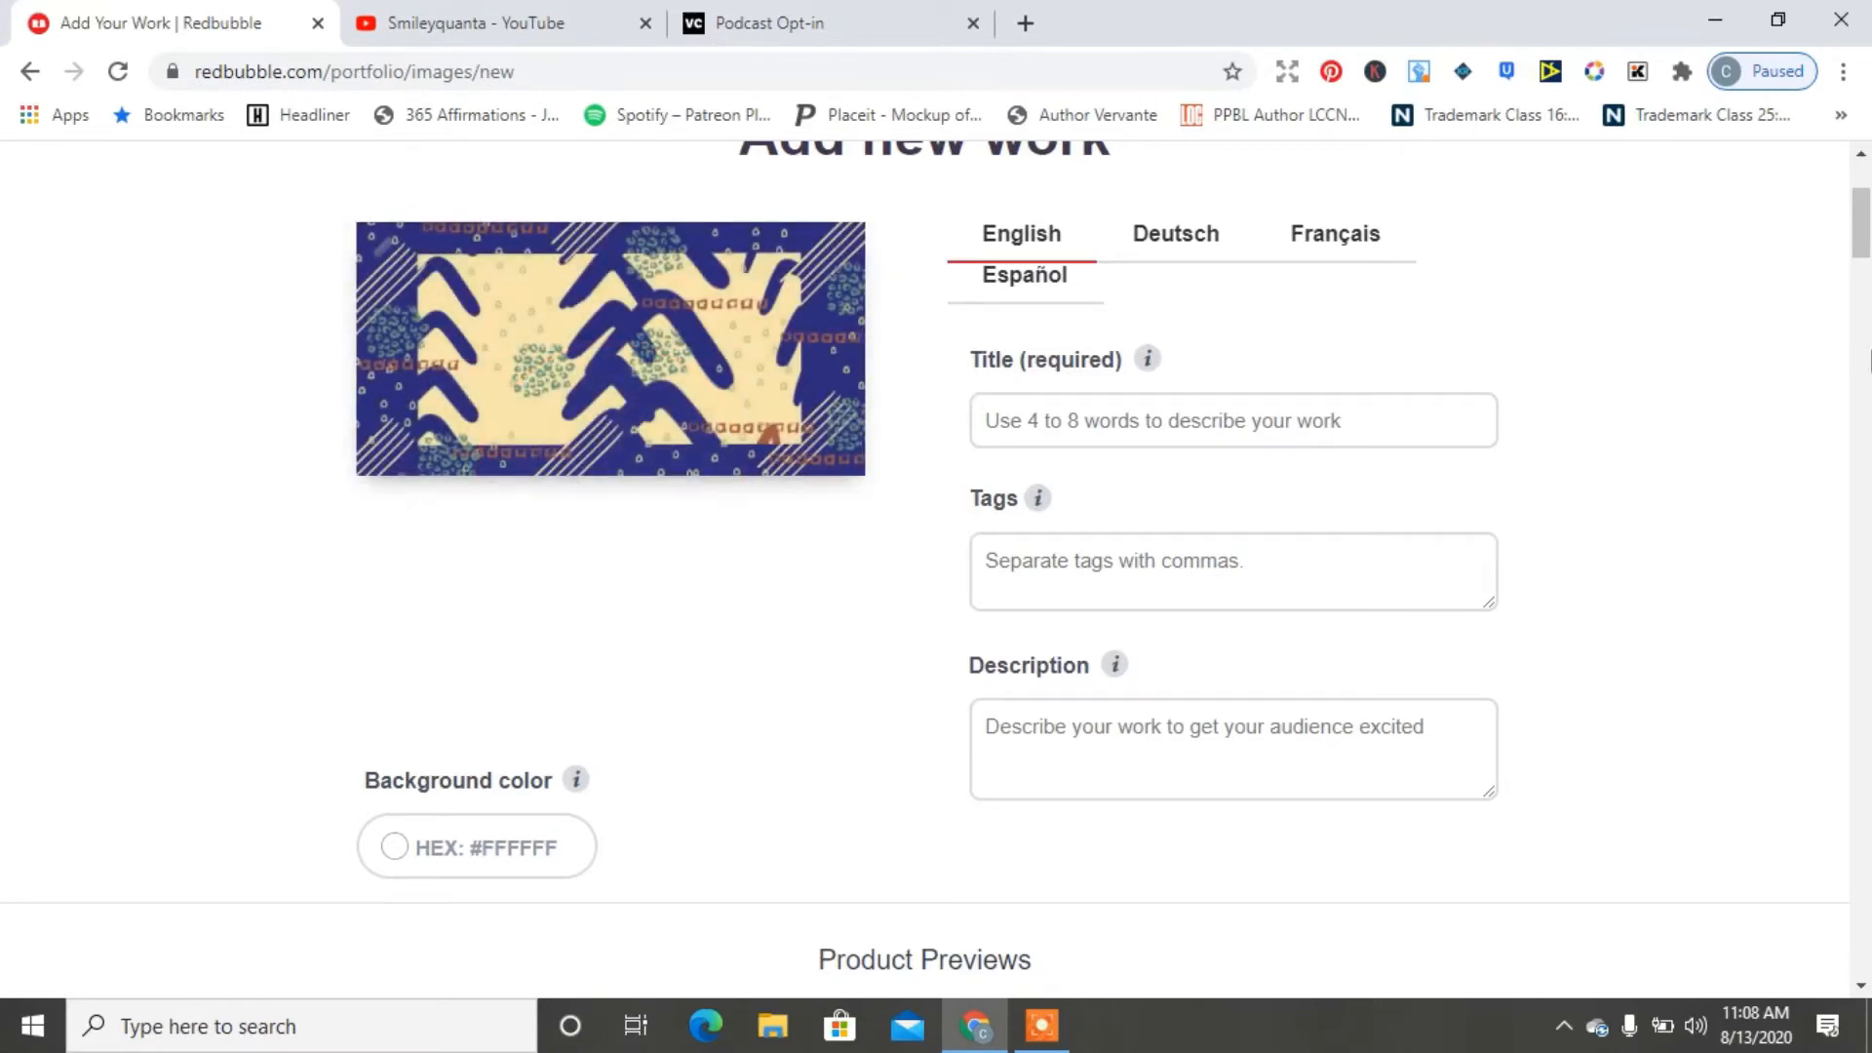
left_click_drag(1862, 236, 1862, 265)
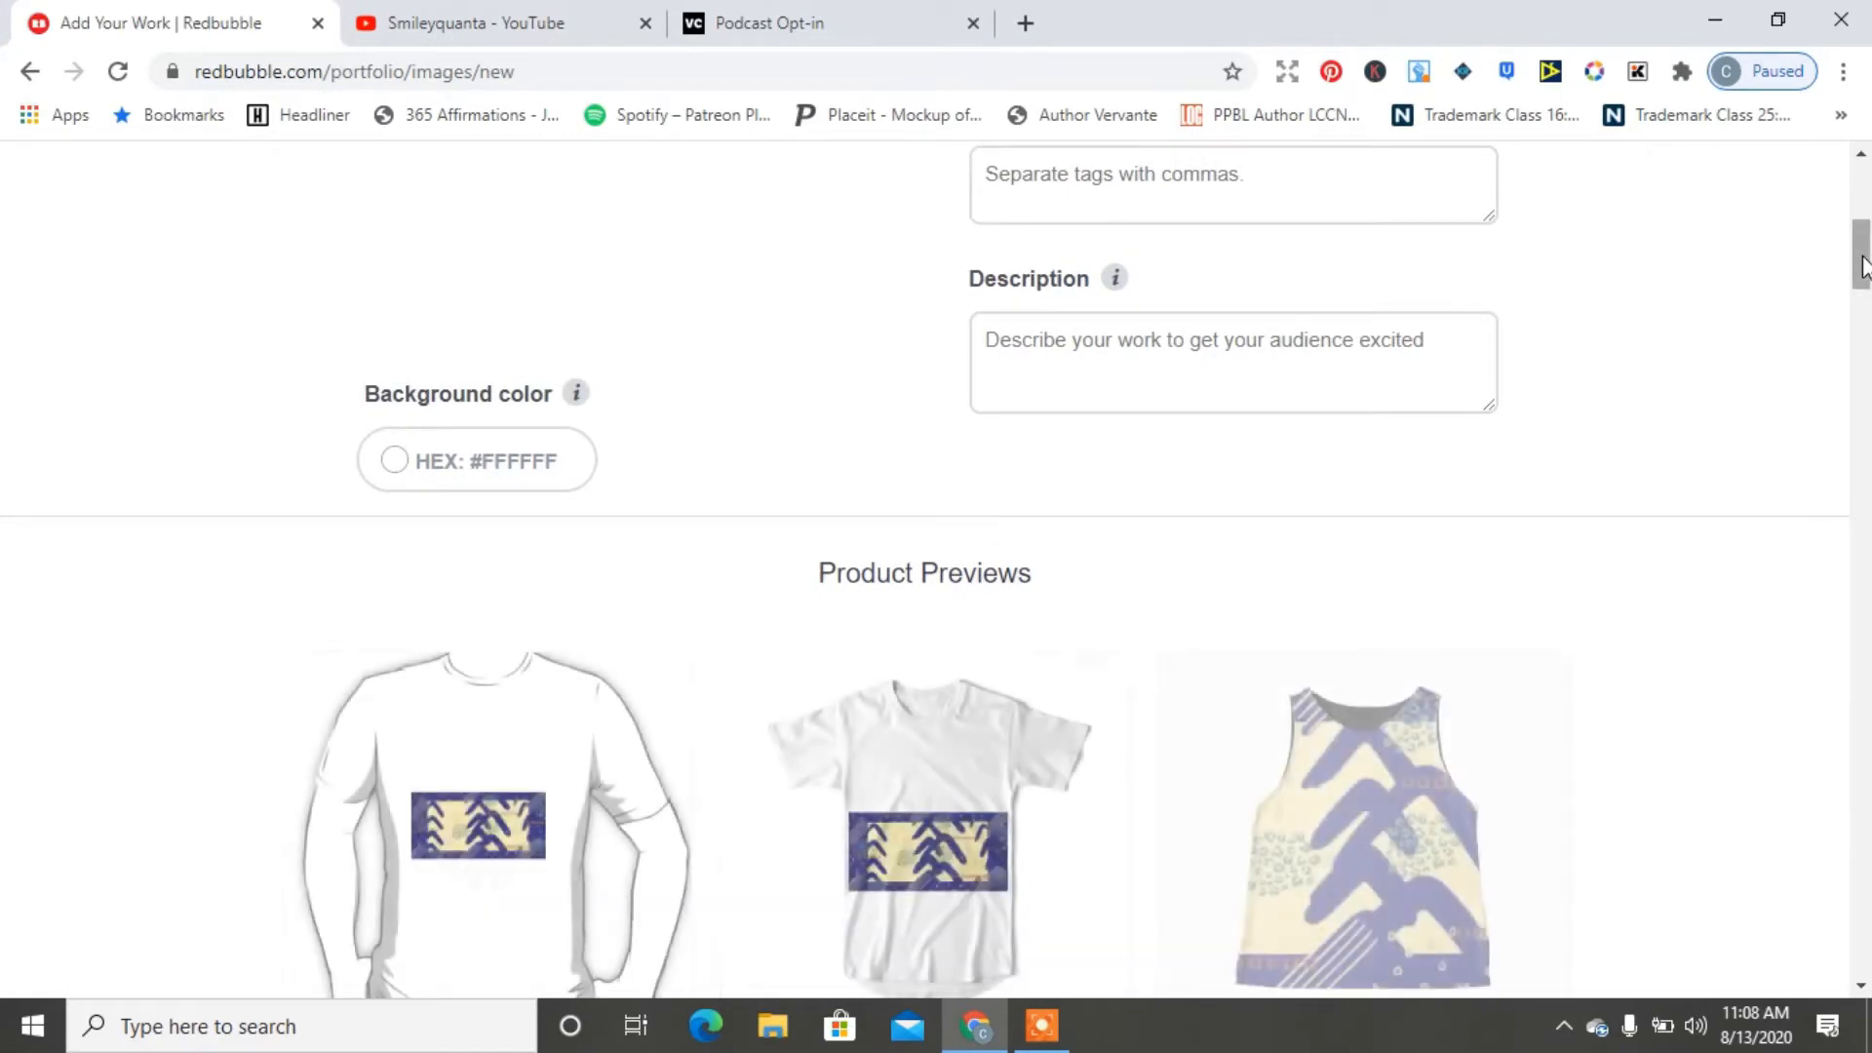
left_click_drag(1862, 256, 1862, 288)
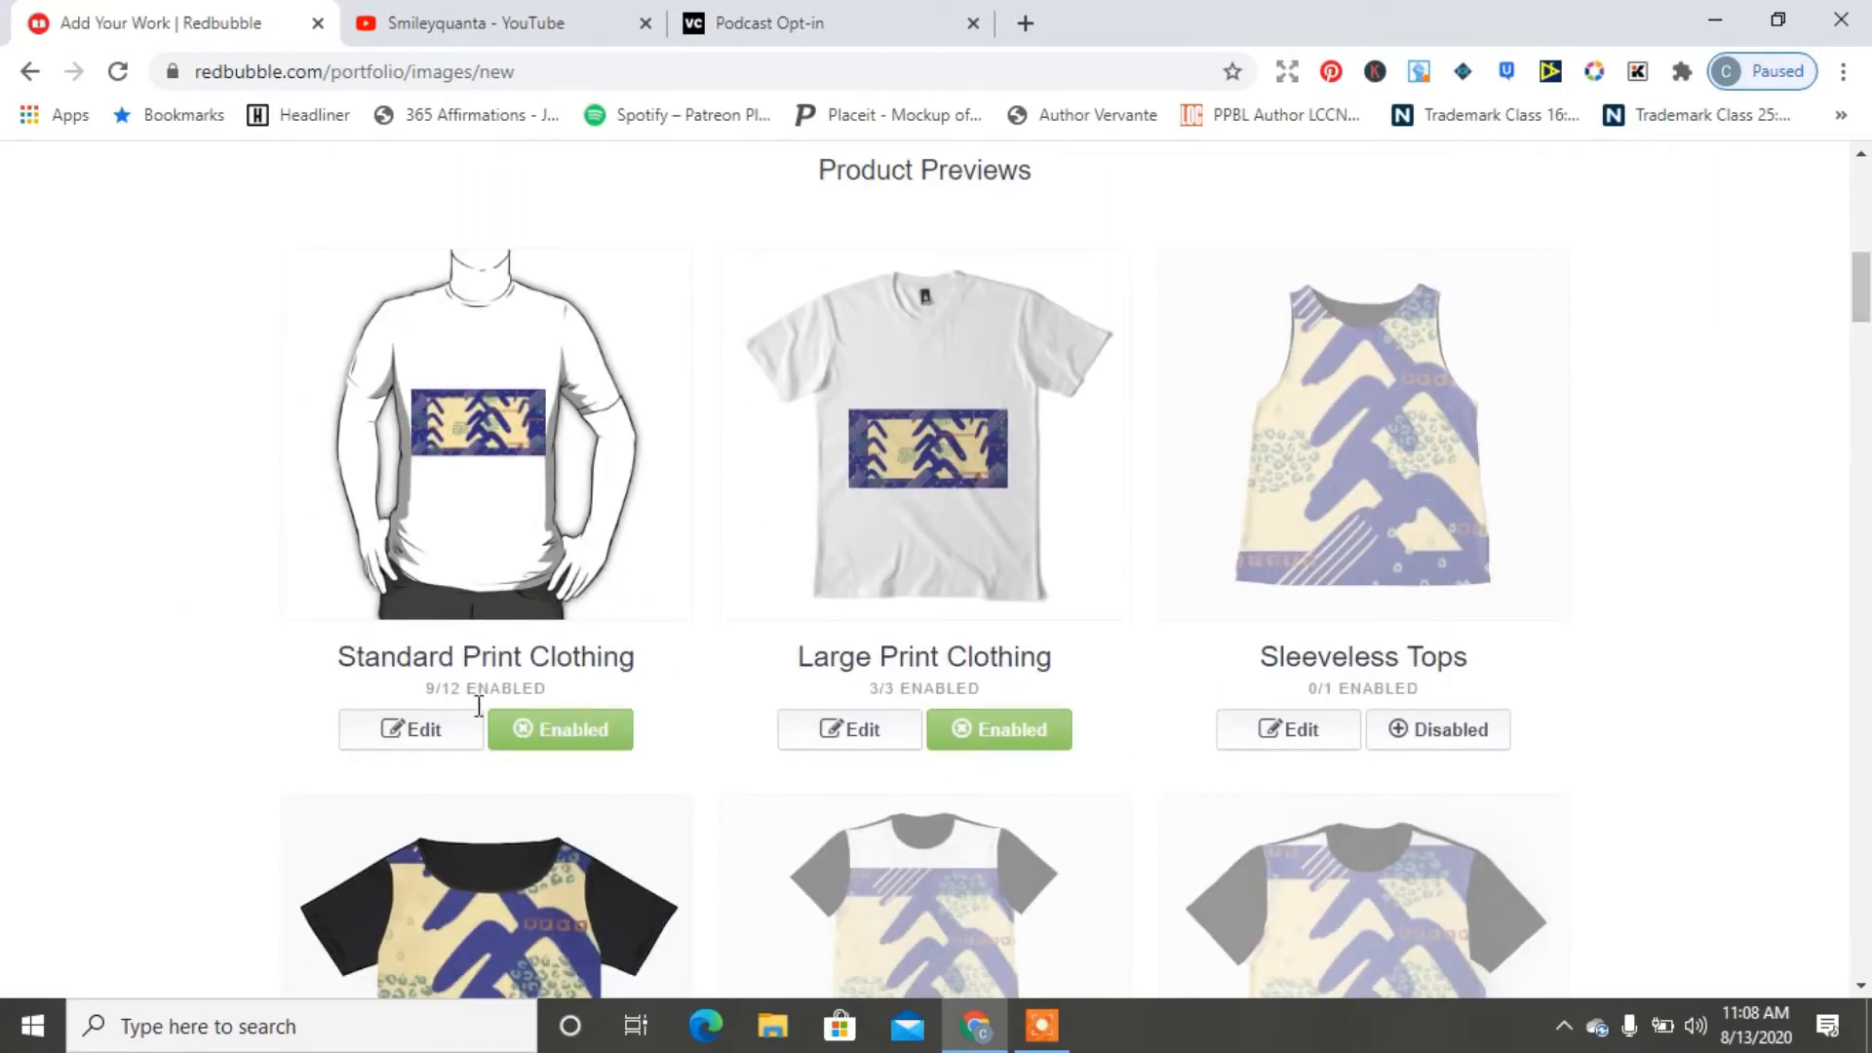
left_click(512, 729)
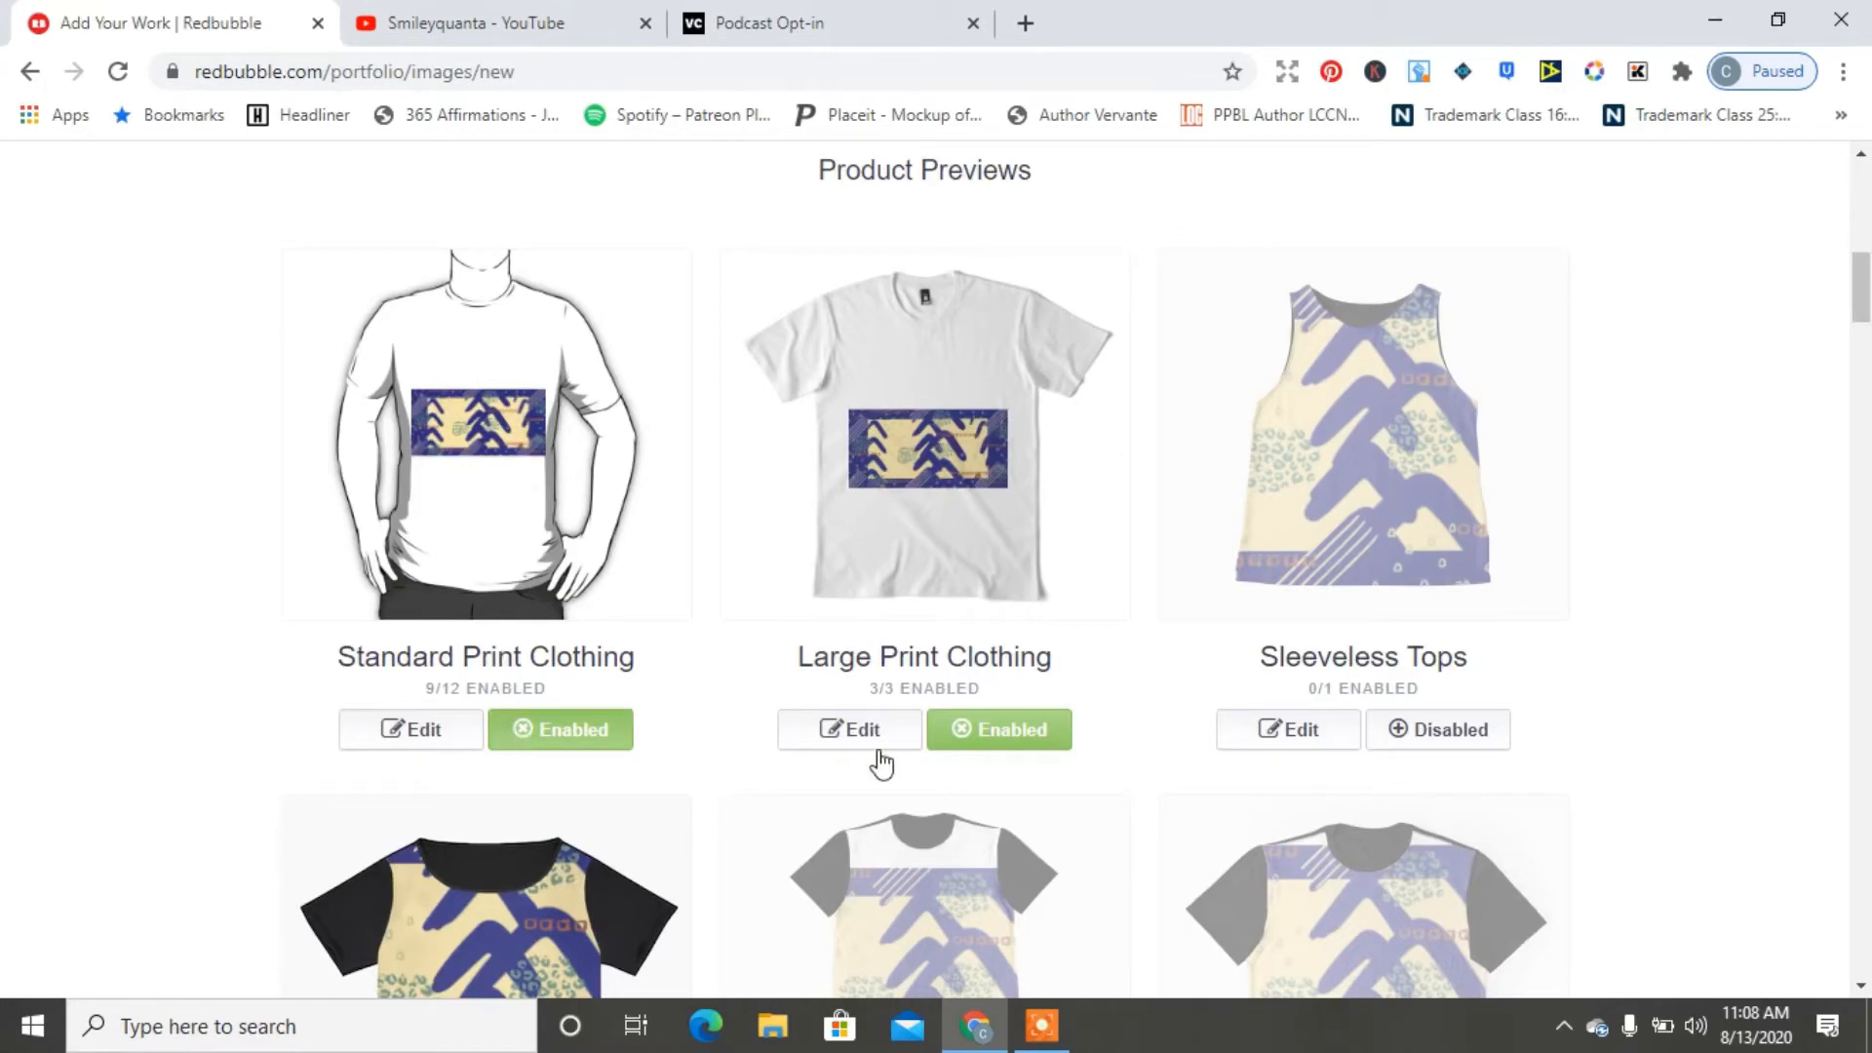
left_click(977, 747)
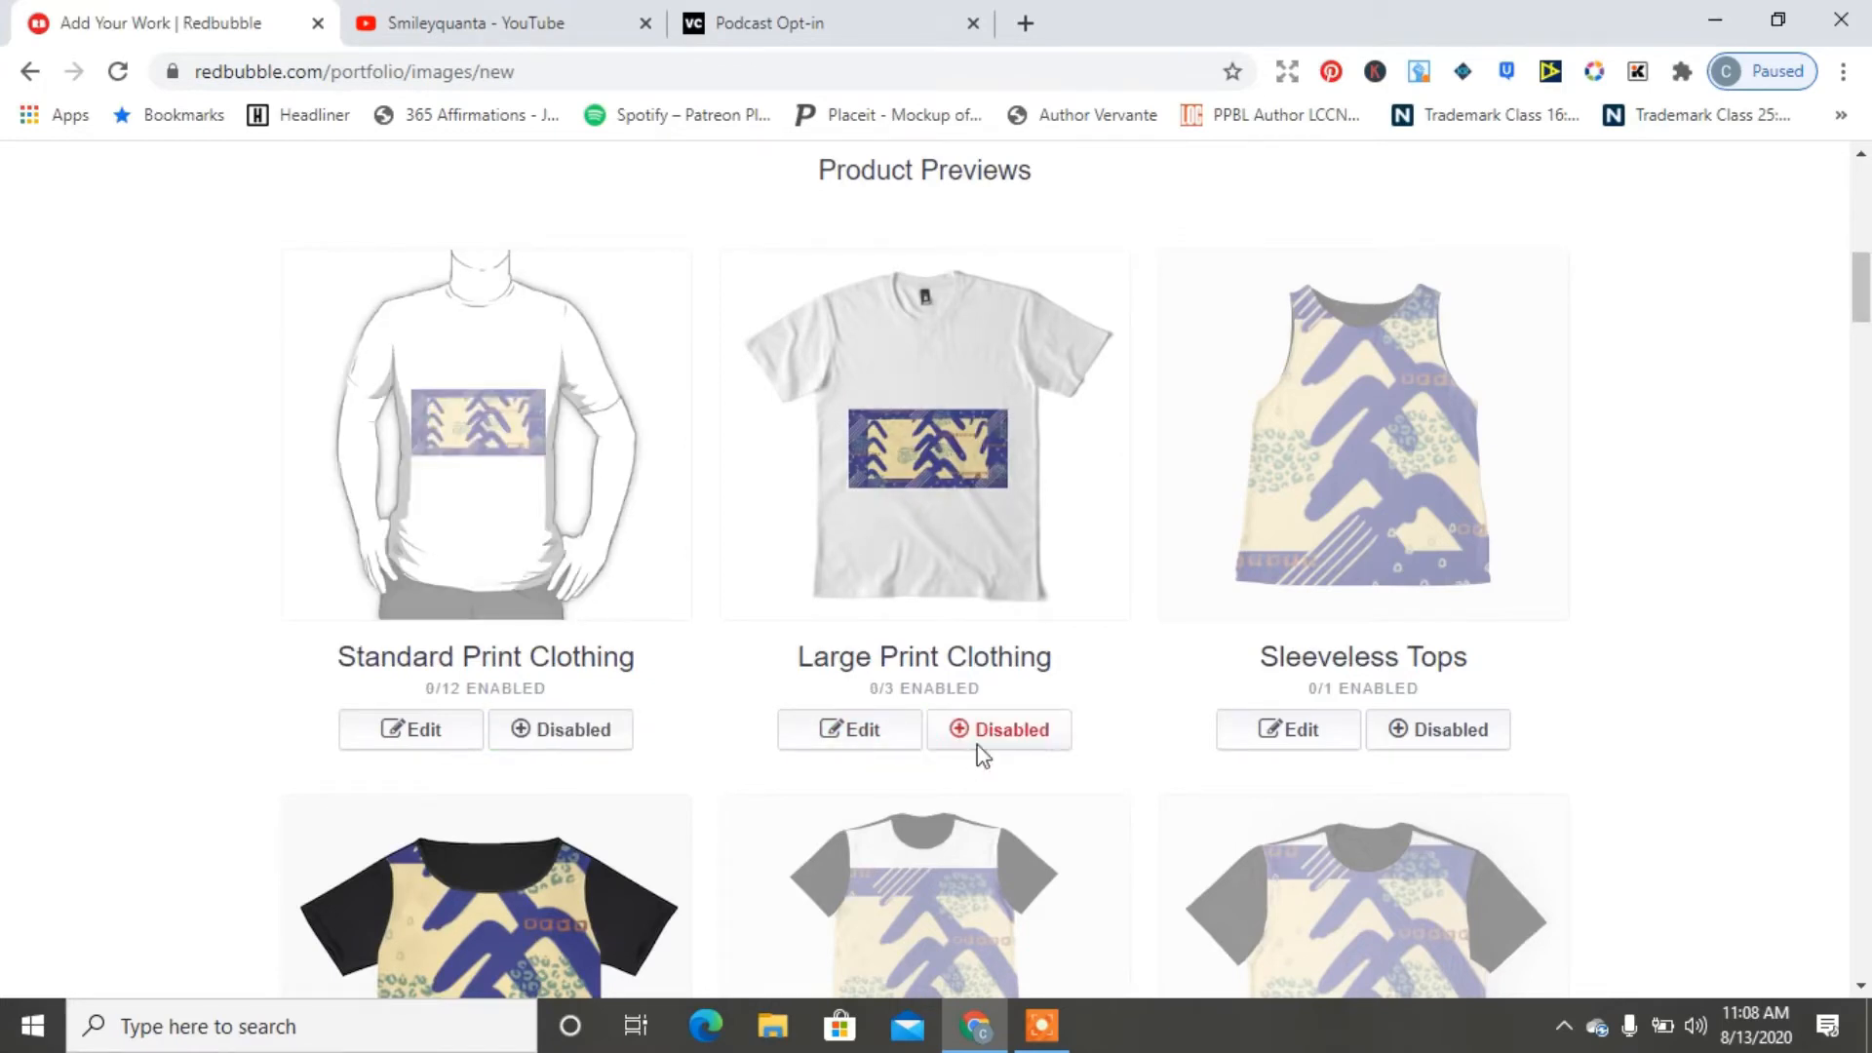
Enable Sleeveless Tops in the new work's product previews
left_click(1437, 739)
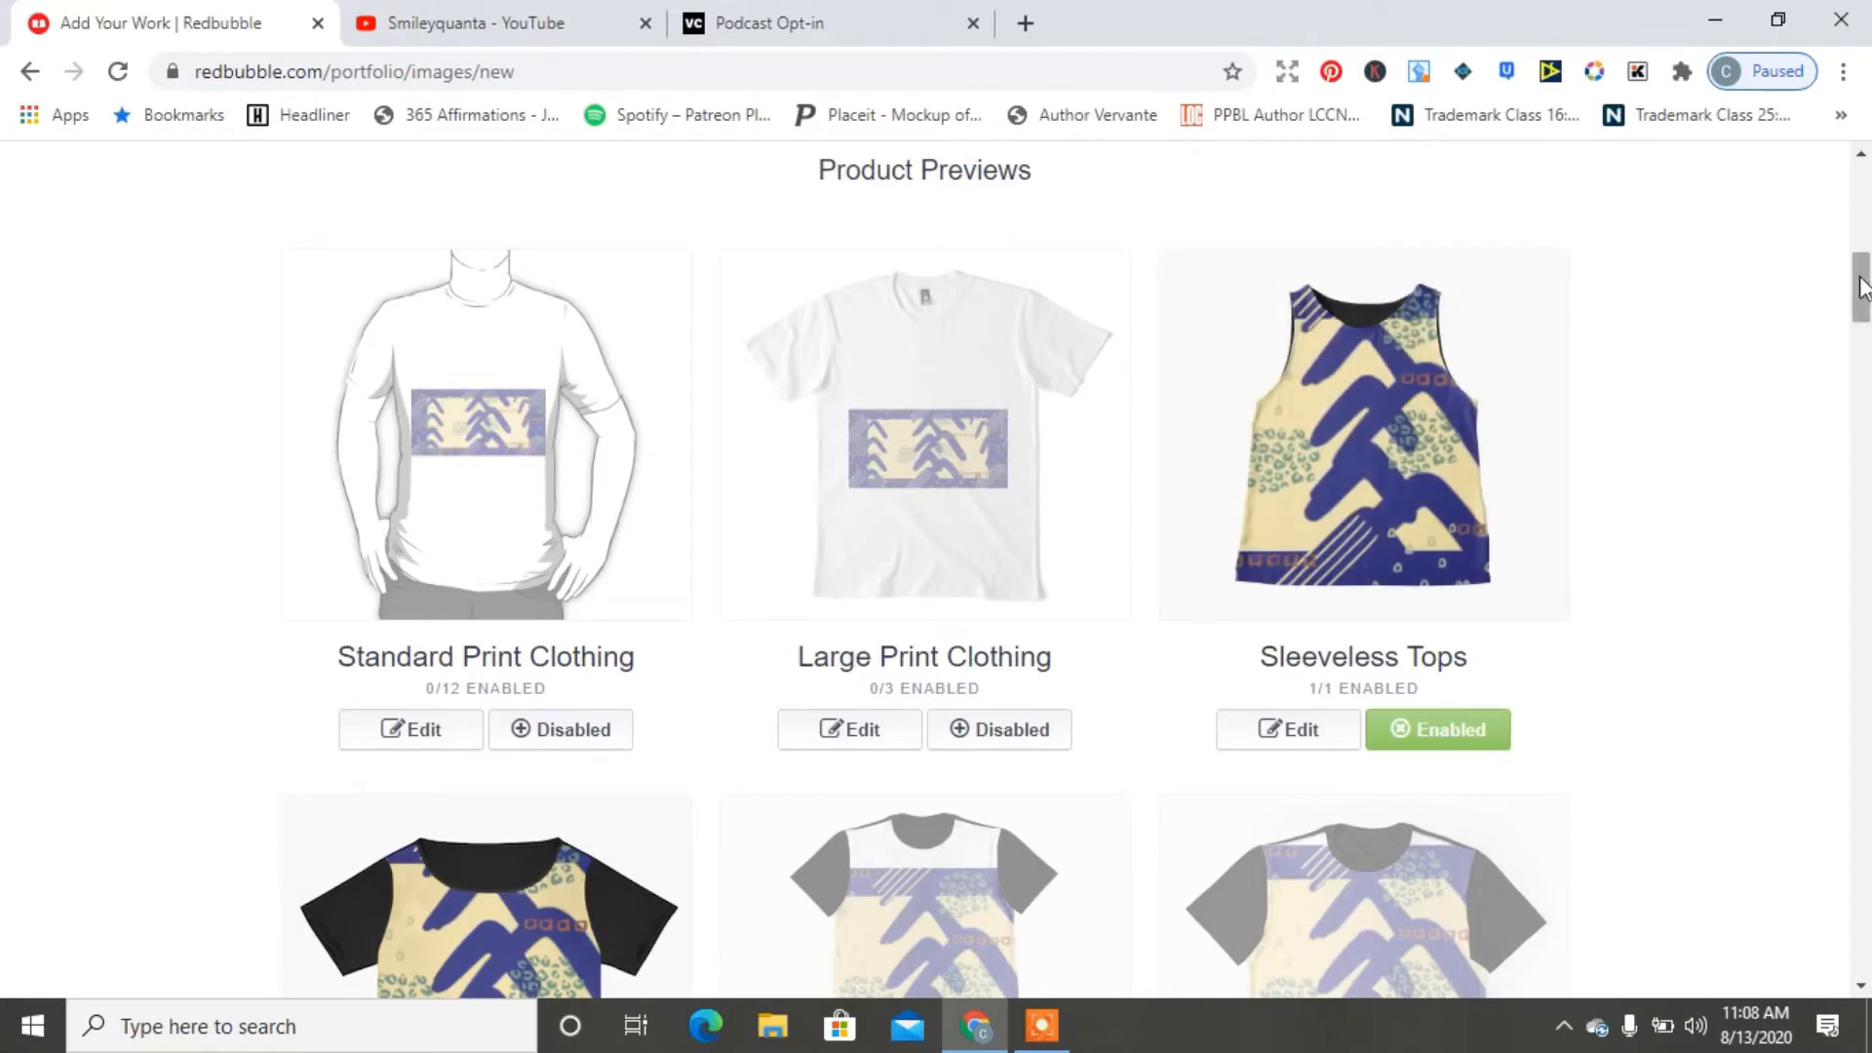
Try enabling Graphic T-Shirt Dresses with the design in a regular grid repeat, and disable that product again
left_click_drag(1862, 291, 1862, 329)
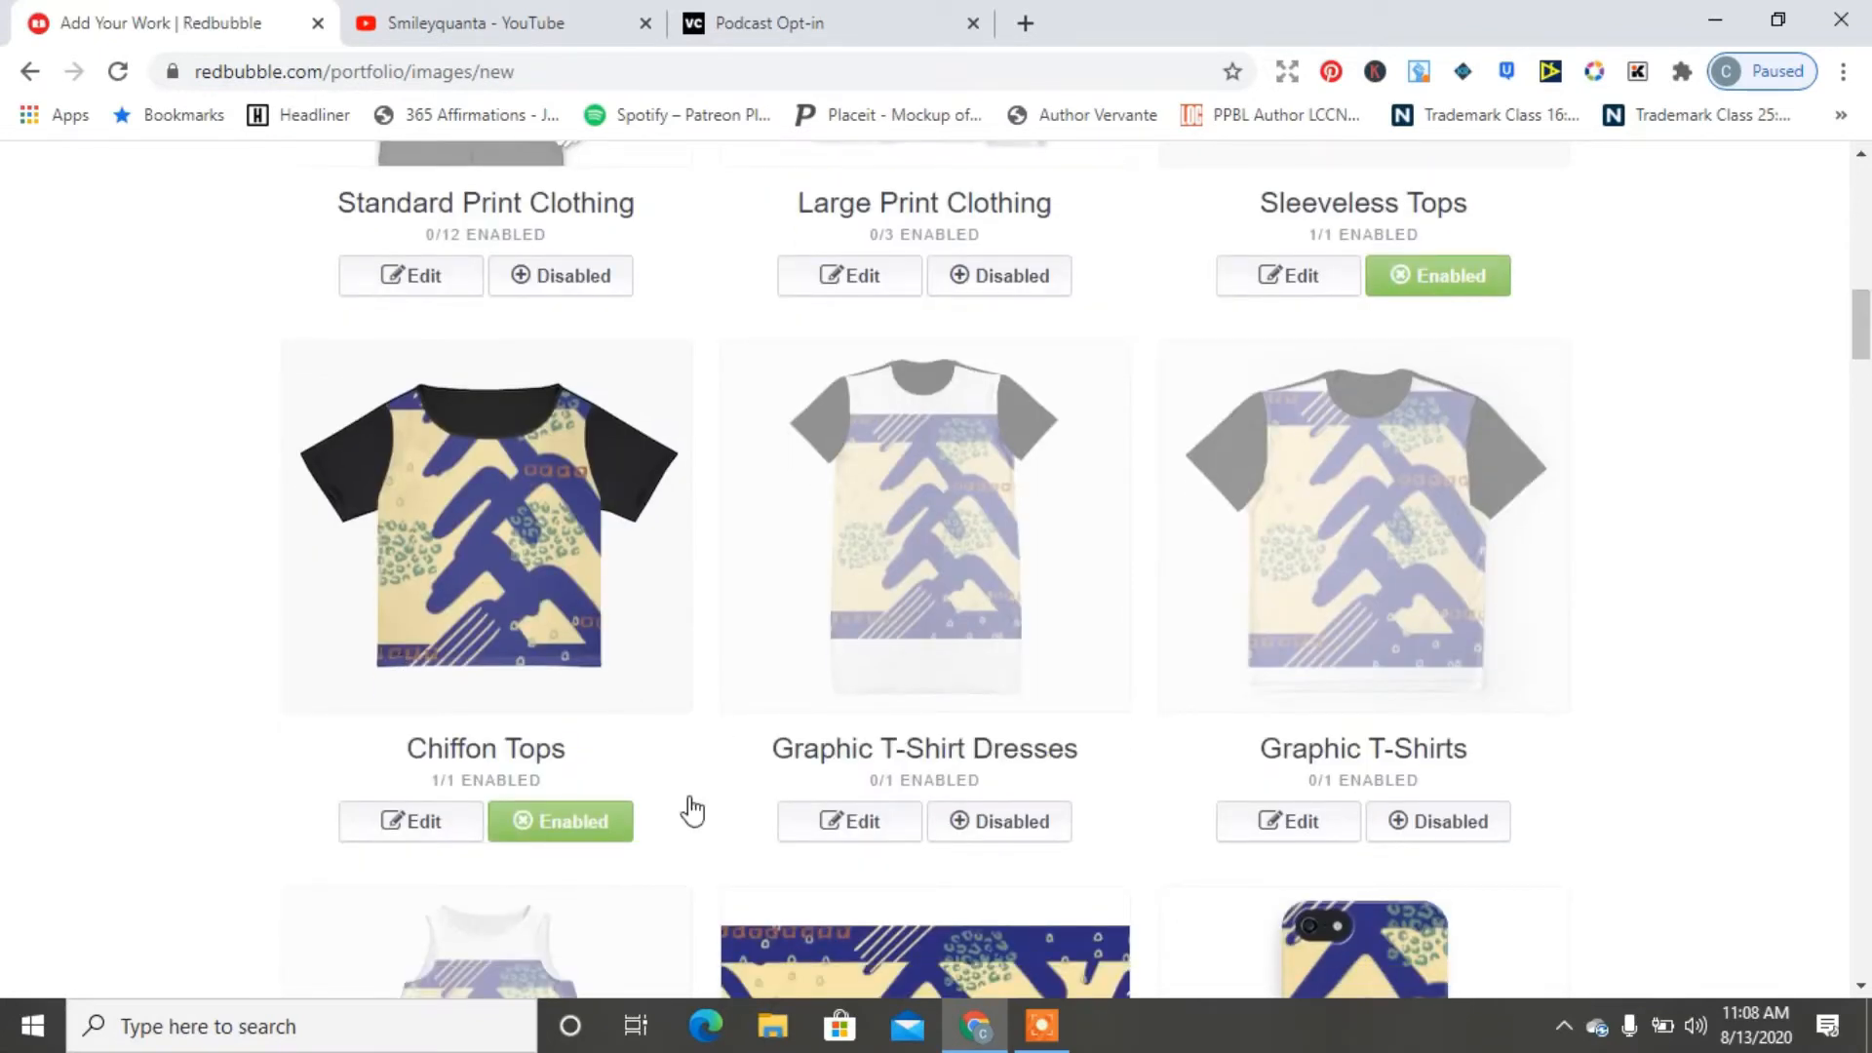
left_click(1002, 824)
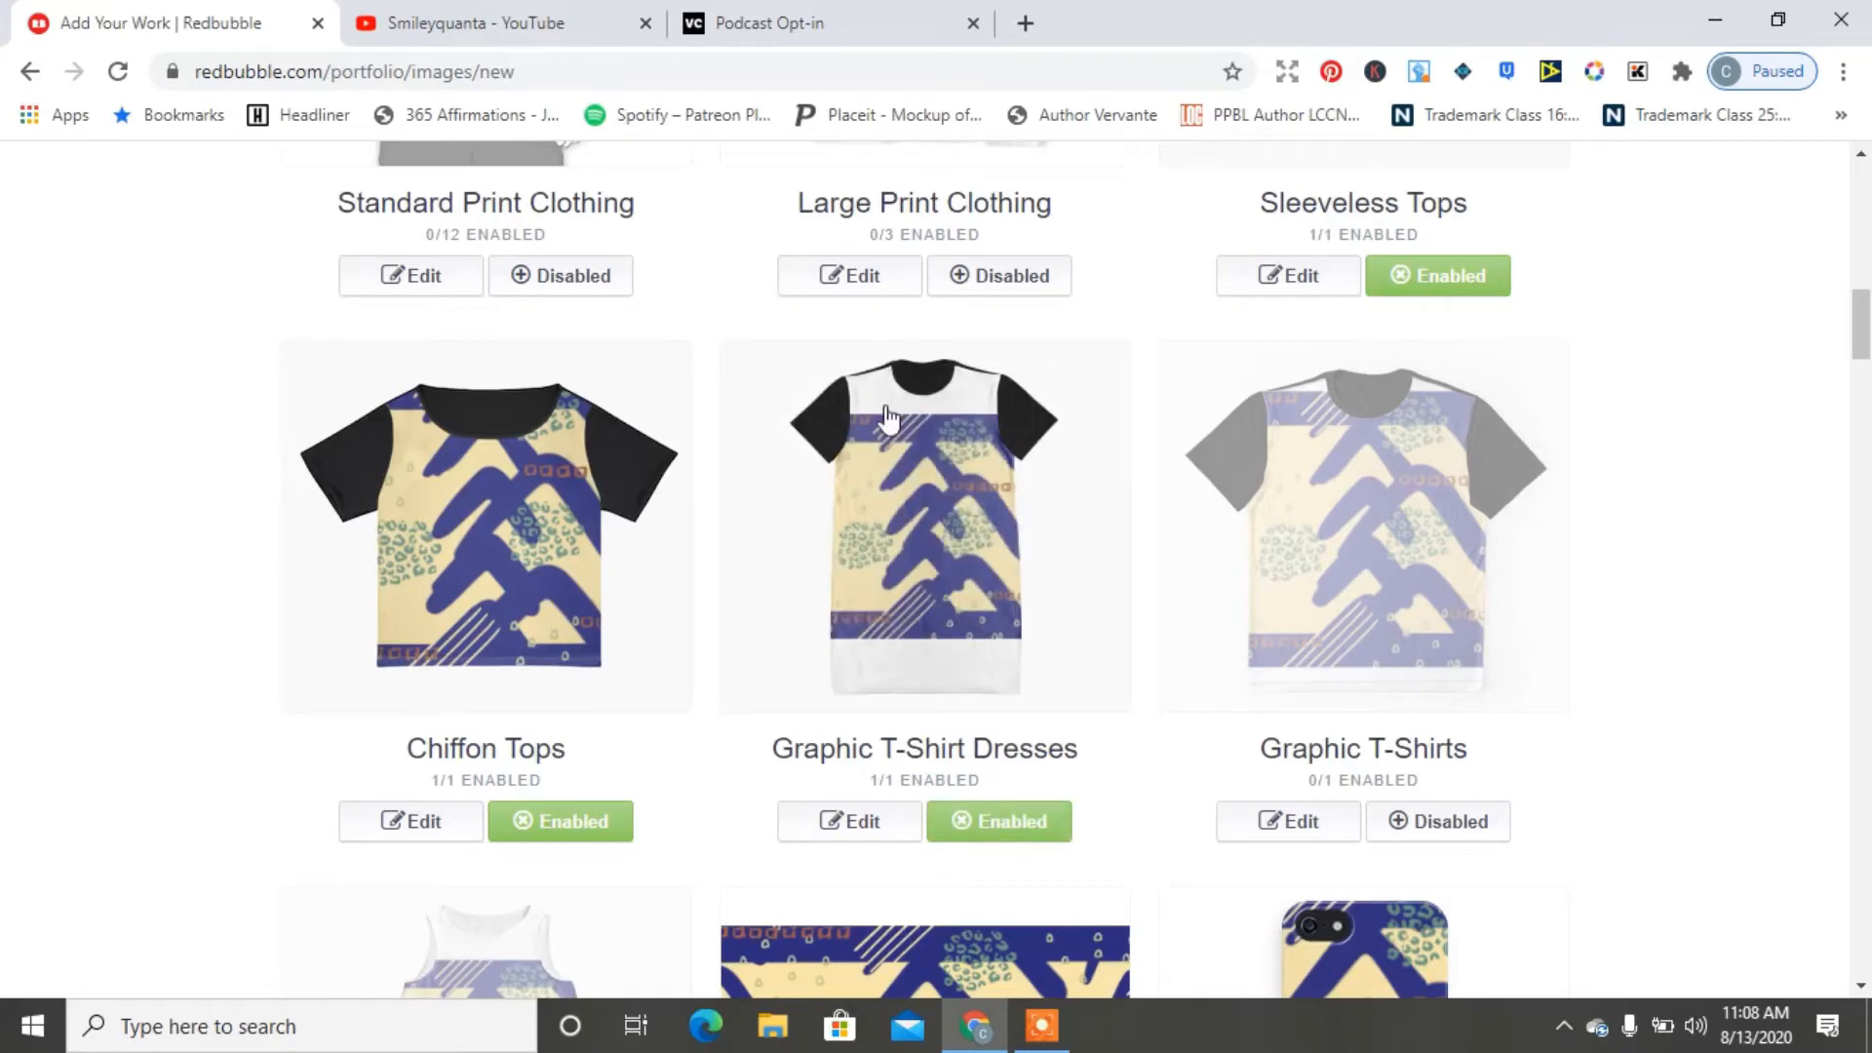
left_click(836, 821)
scroll(1860, 351, "down", 7)
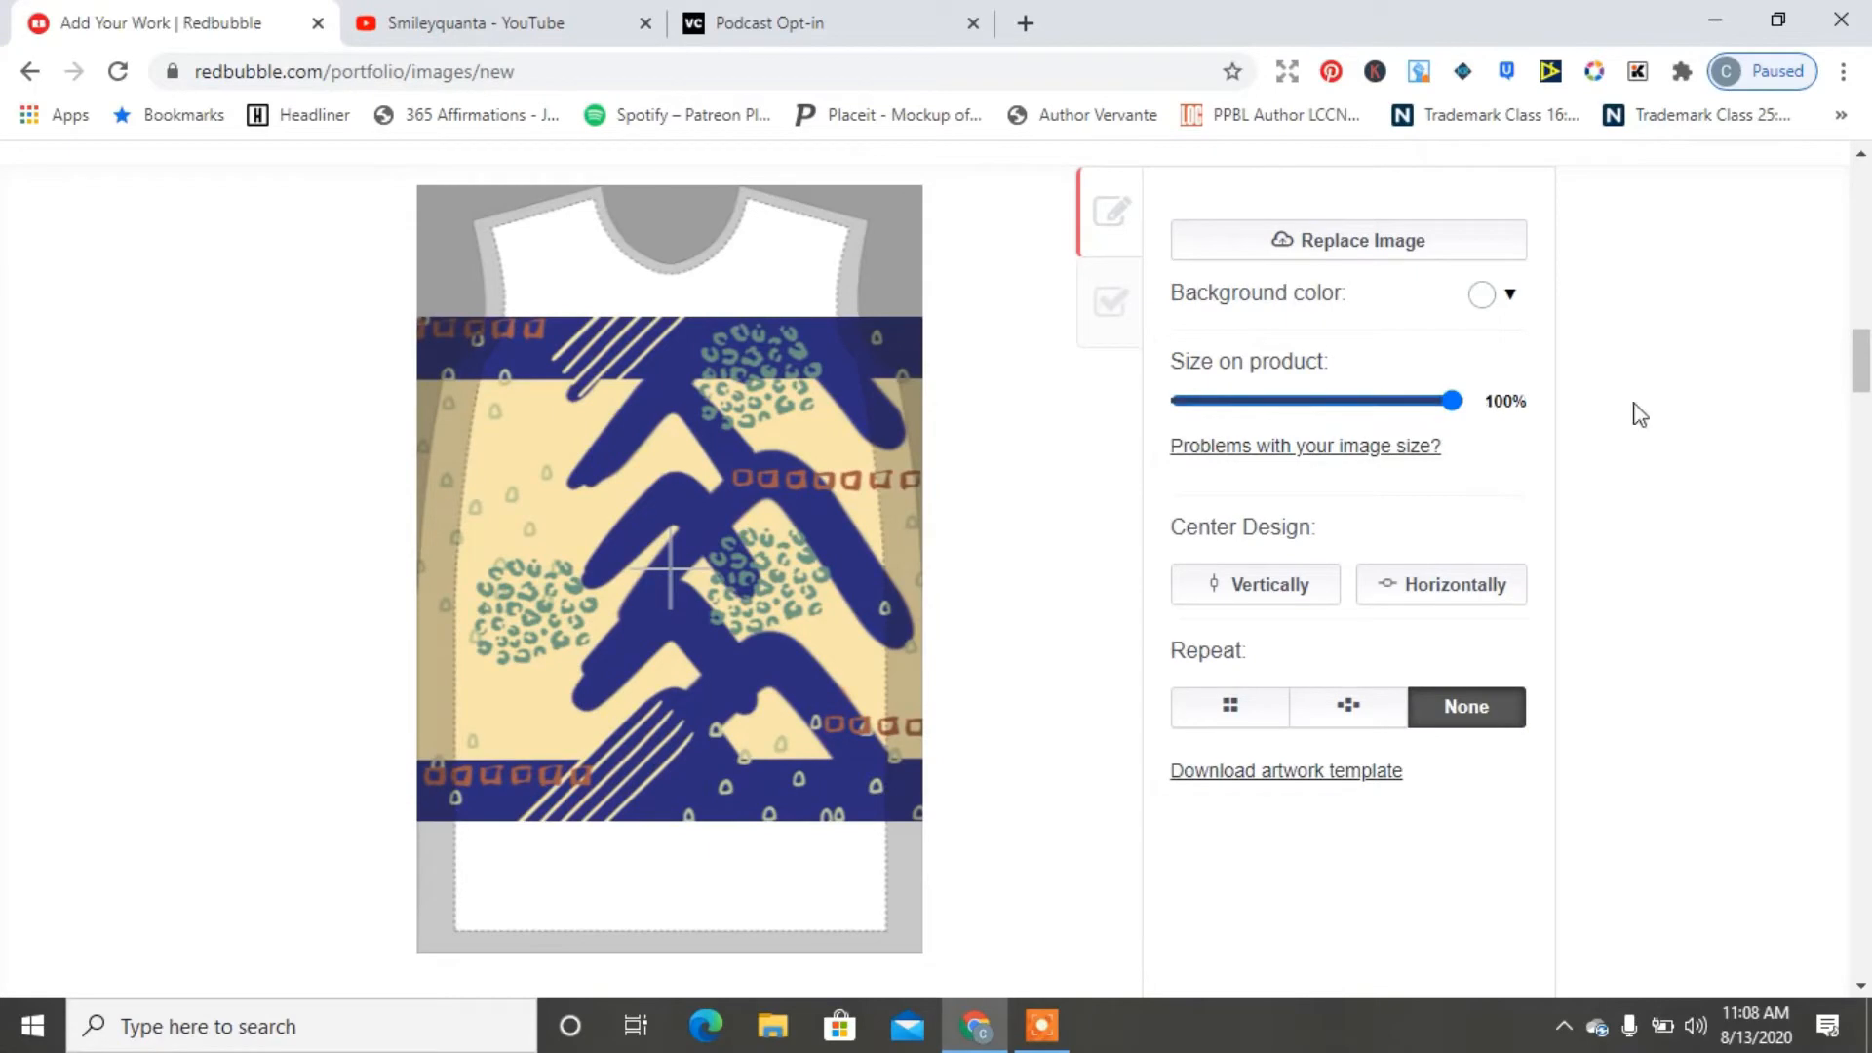
left_click(1249, 711)
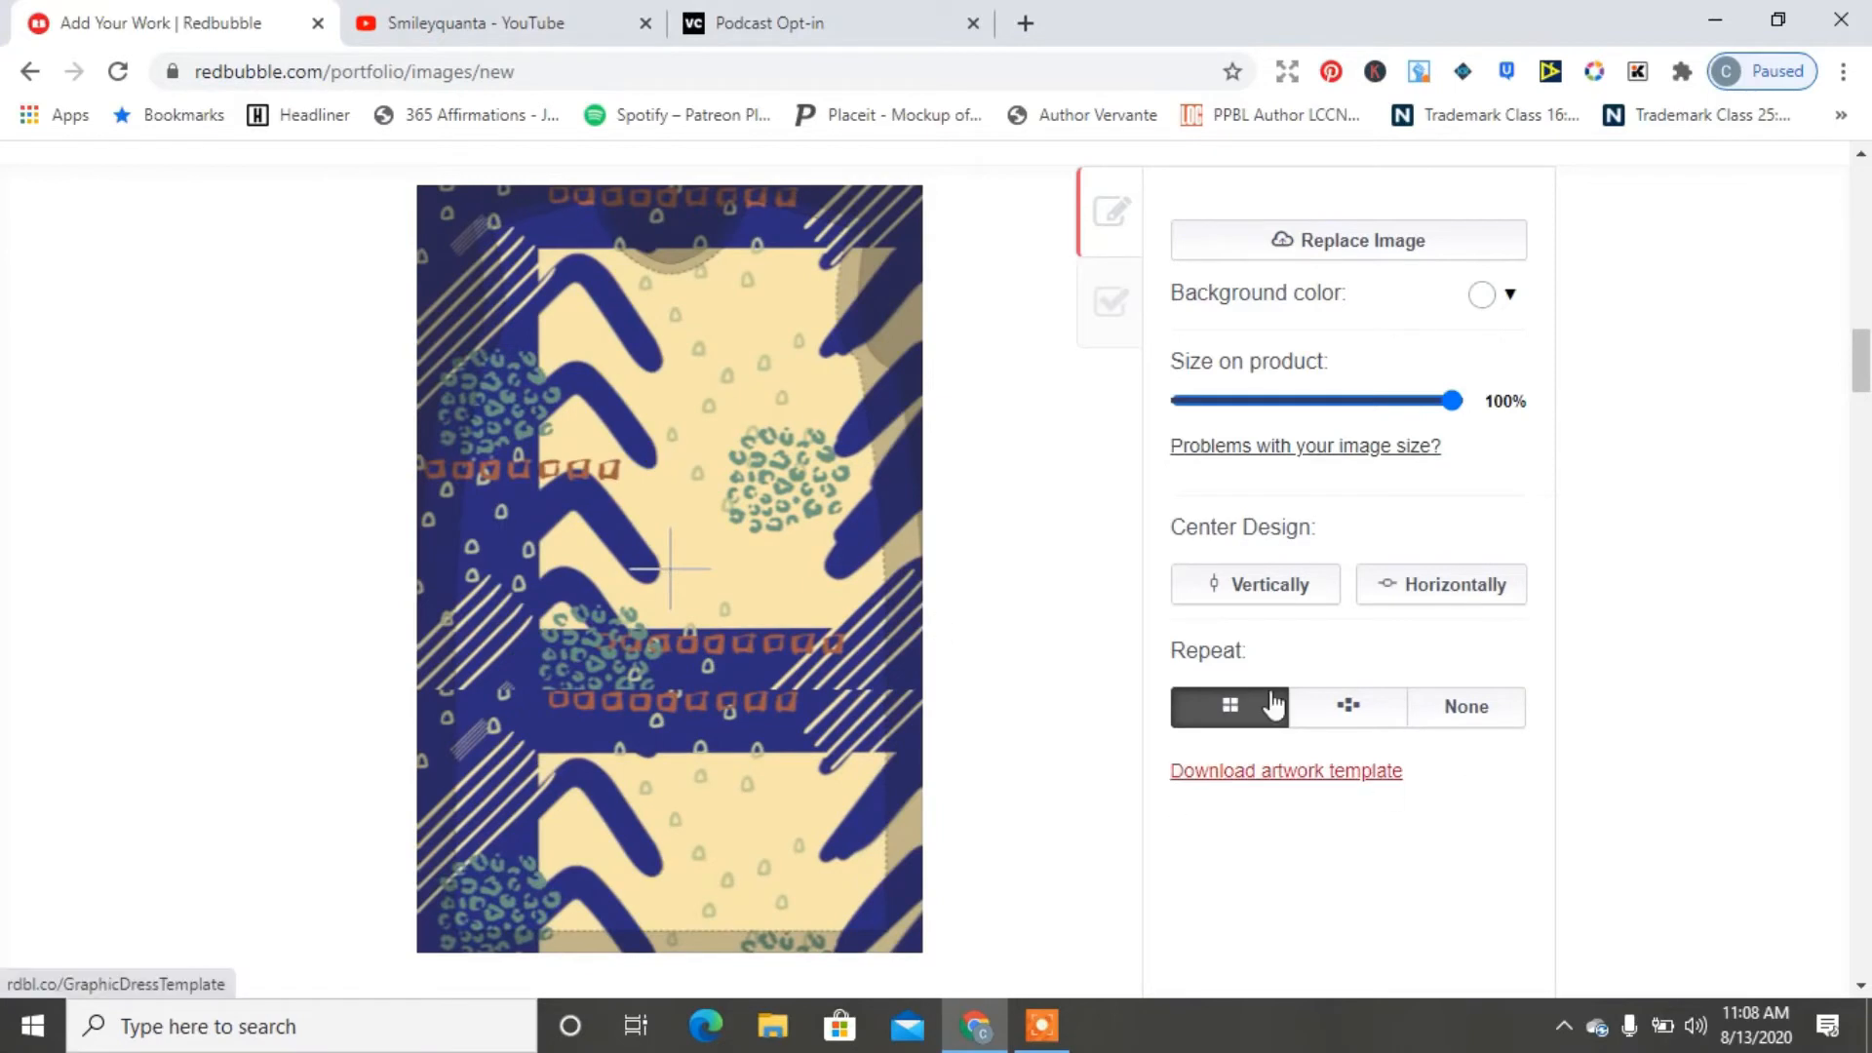
left_click_drag(1868, 370, 1868, 347)
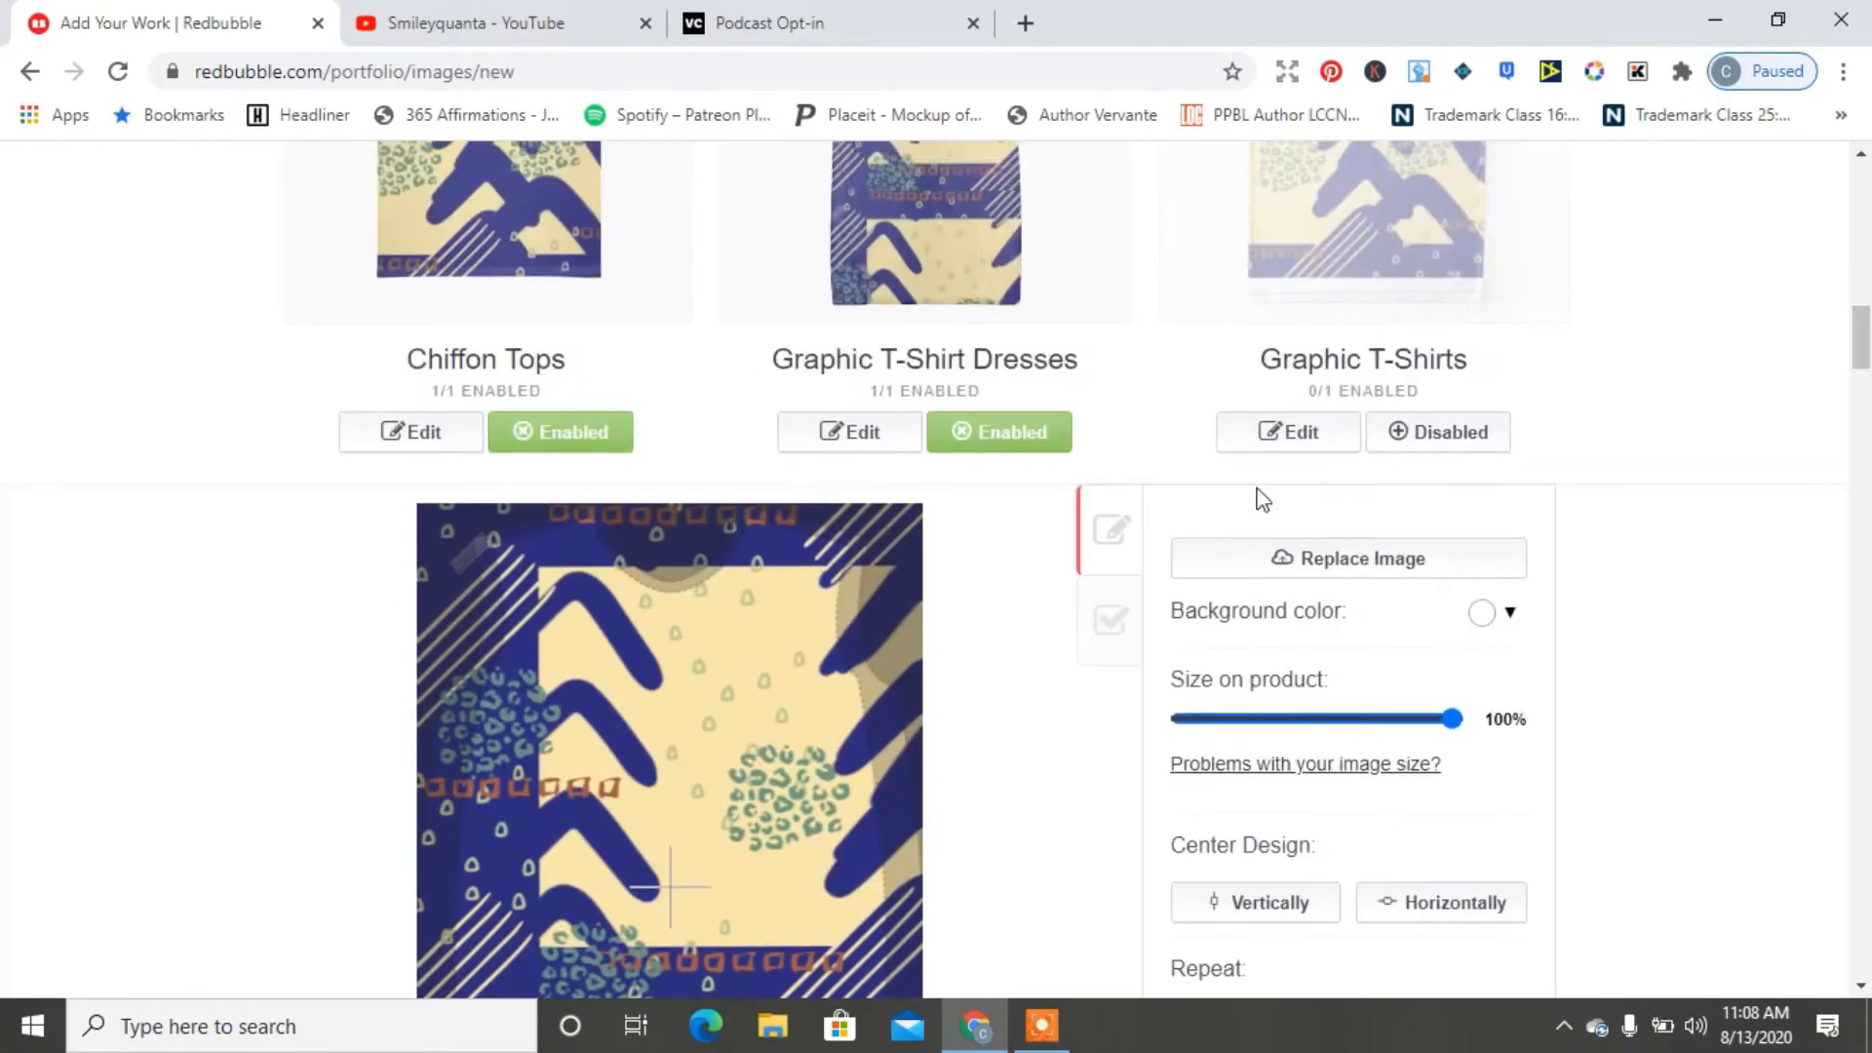
left_click(992, 432)
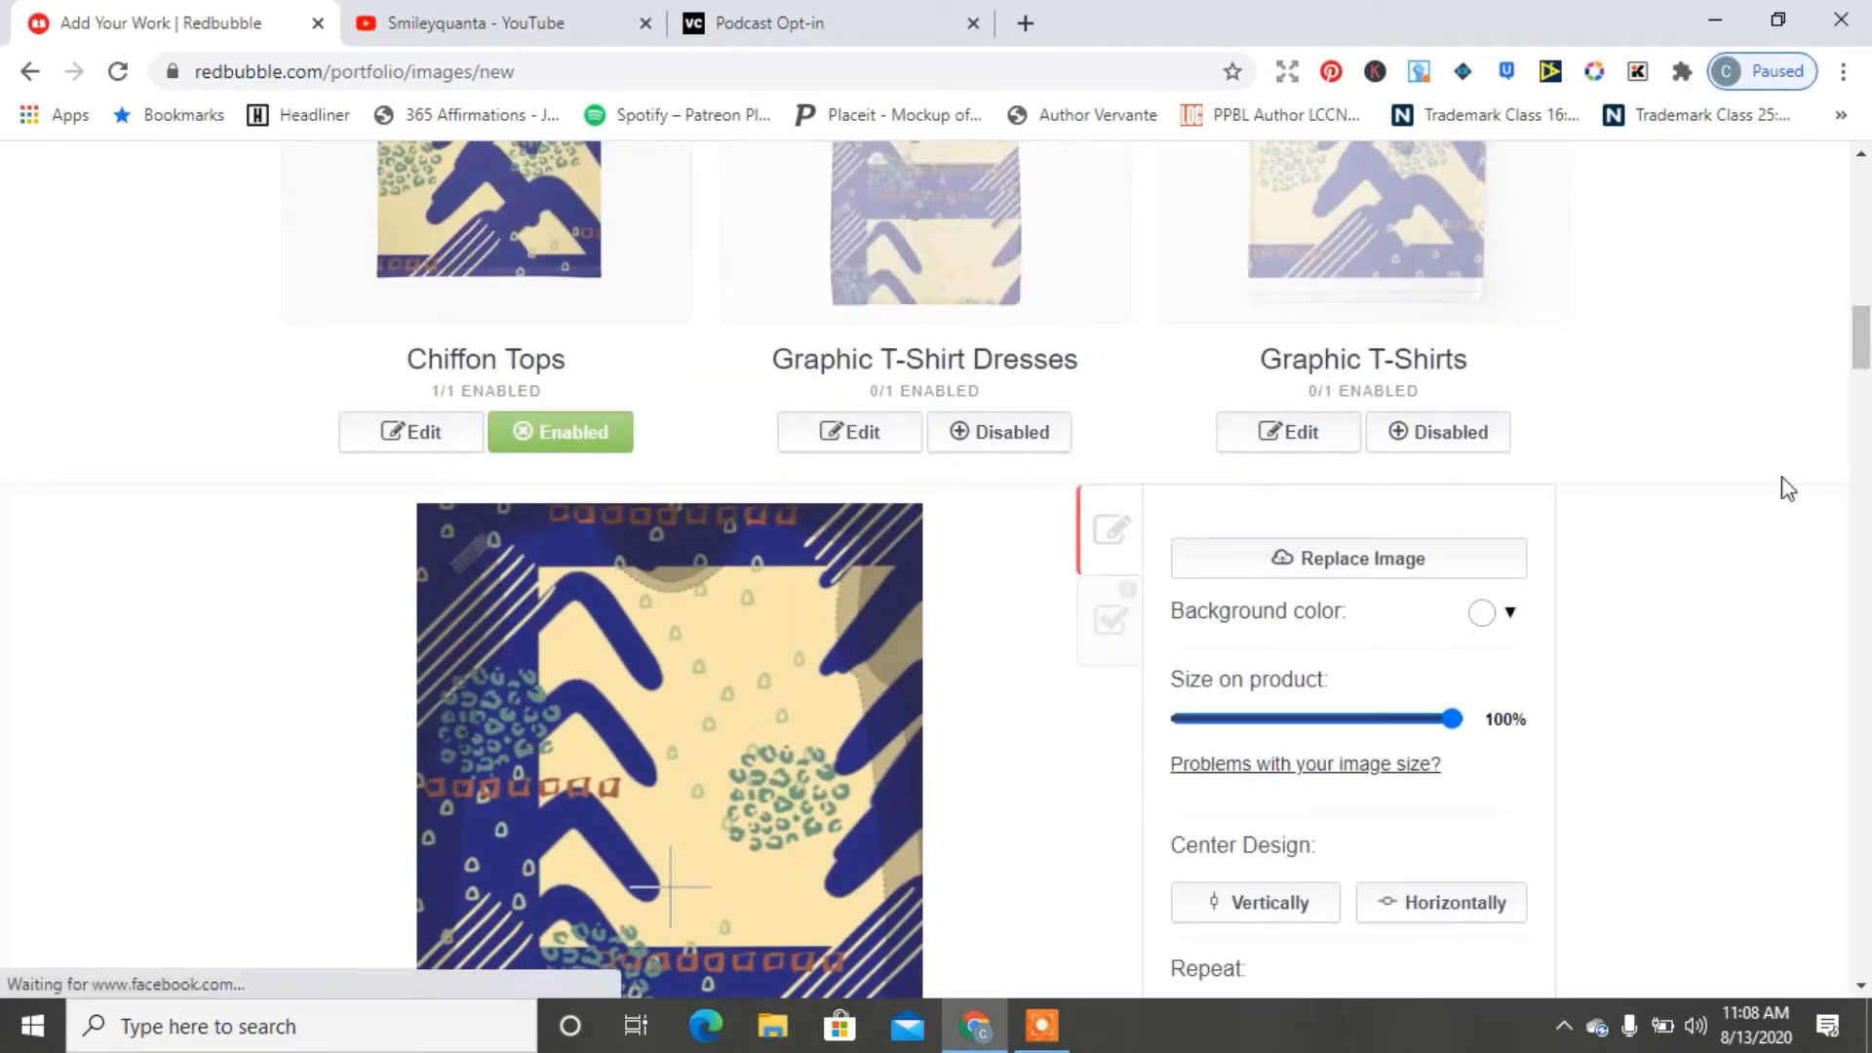
left_click_drag(1866, 371, 1866, 344)
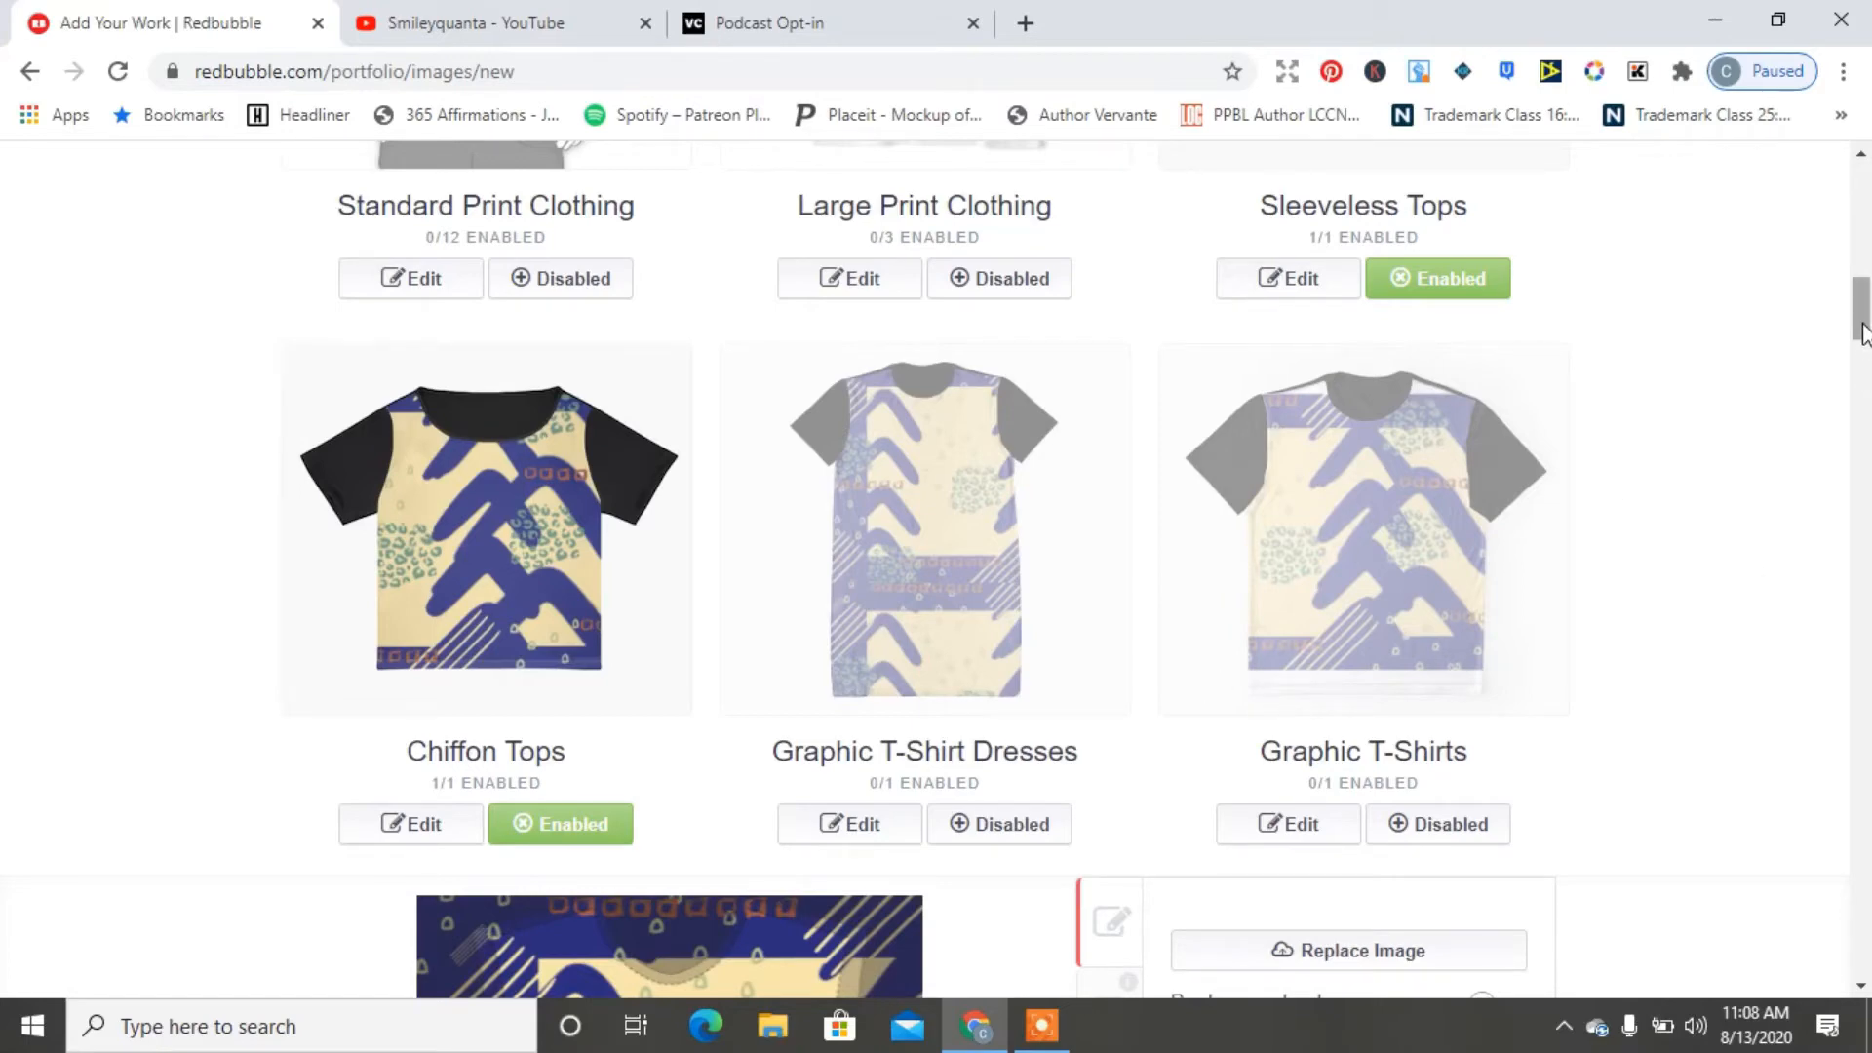
Enable Leggings and Mini Skirts further down the product previews
left_click_drag(1862, 332, 1863, 448)
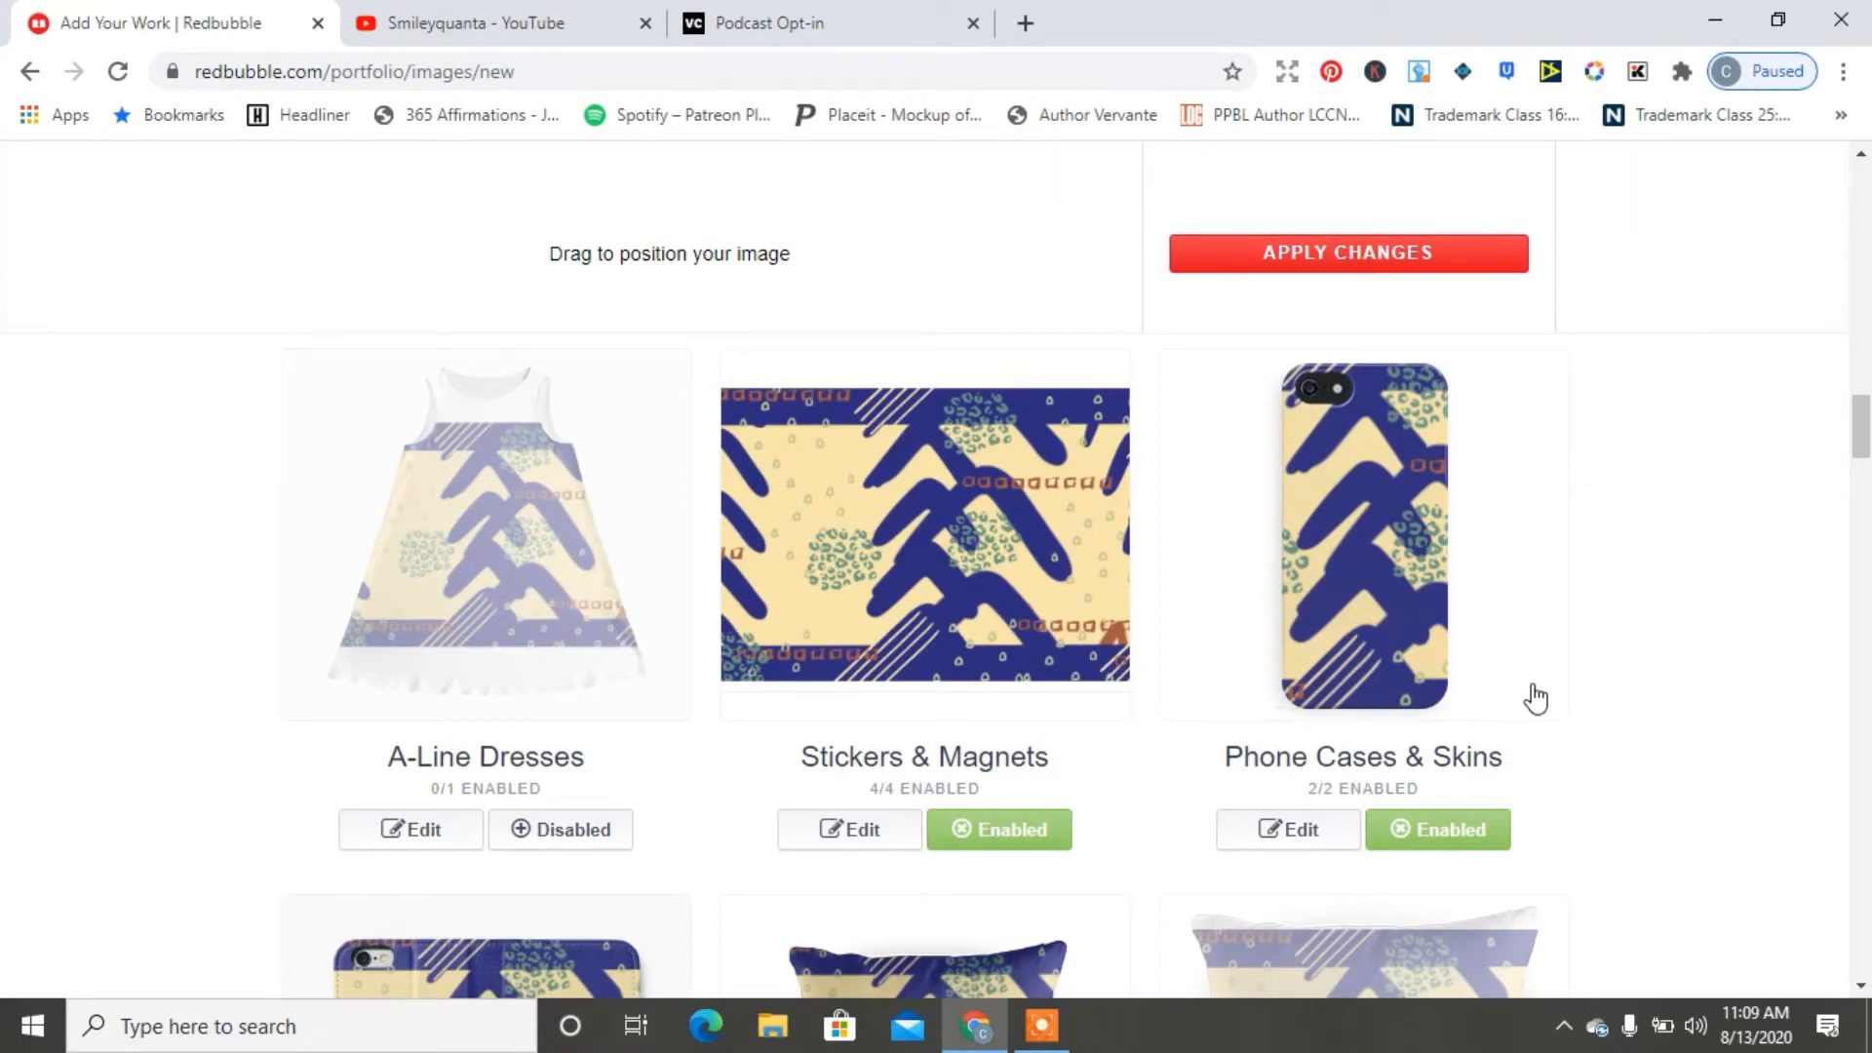
left_click_drag(1862, 429, 1862, 461)
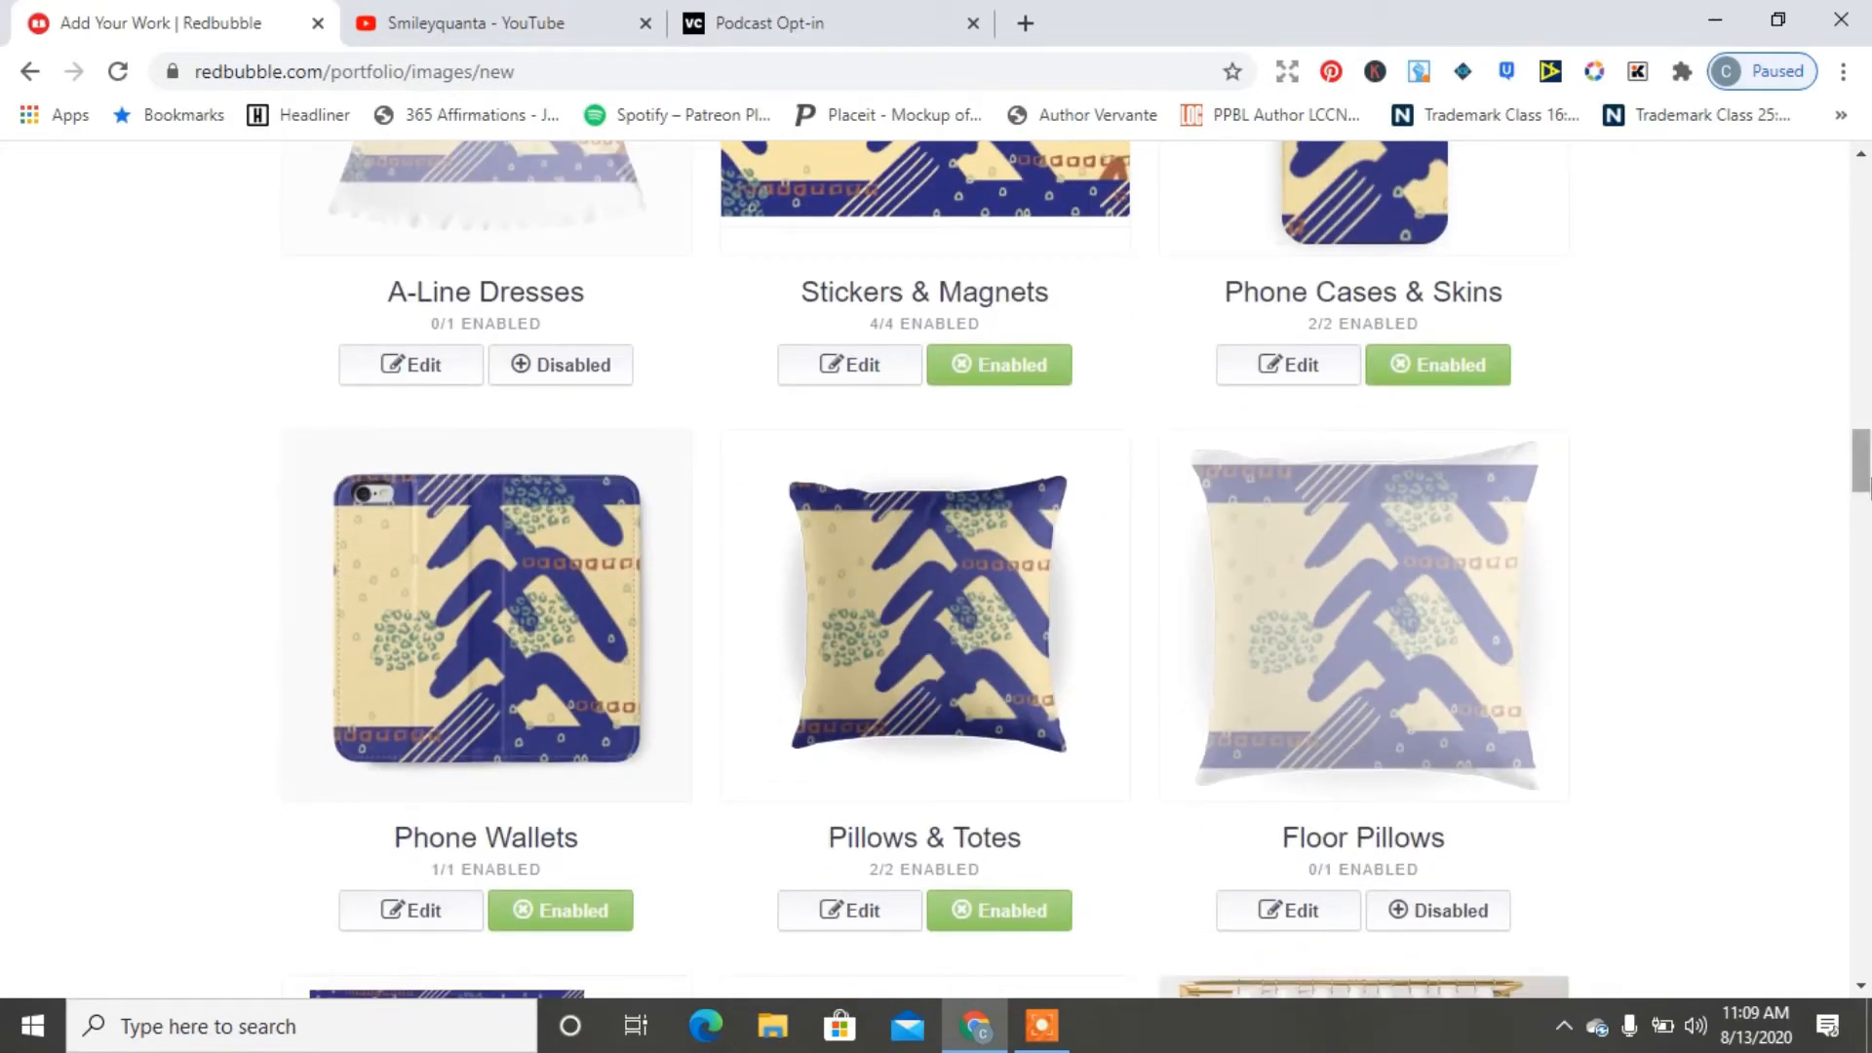
left_click_drag(1867, 471, 1867, 502)
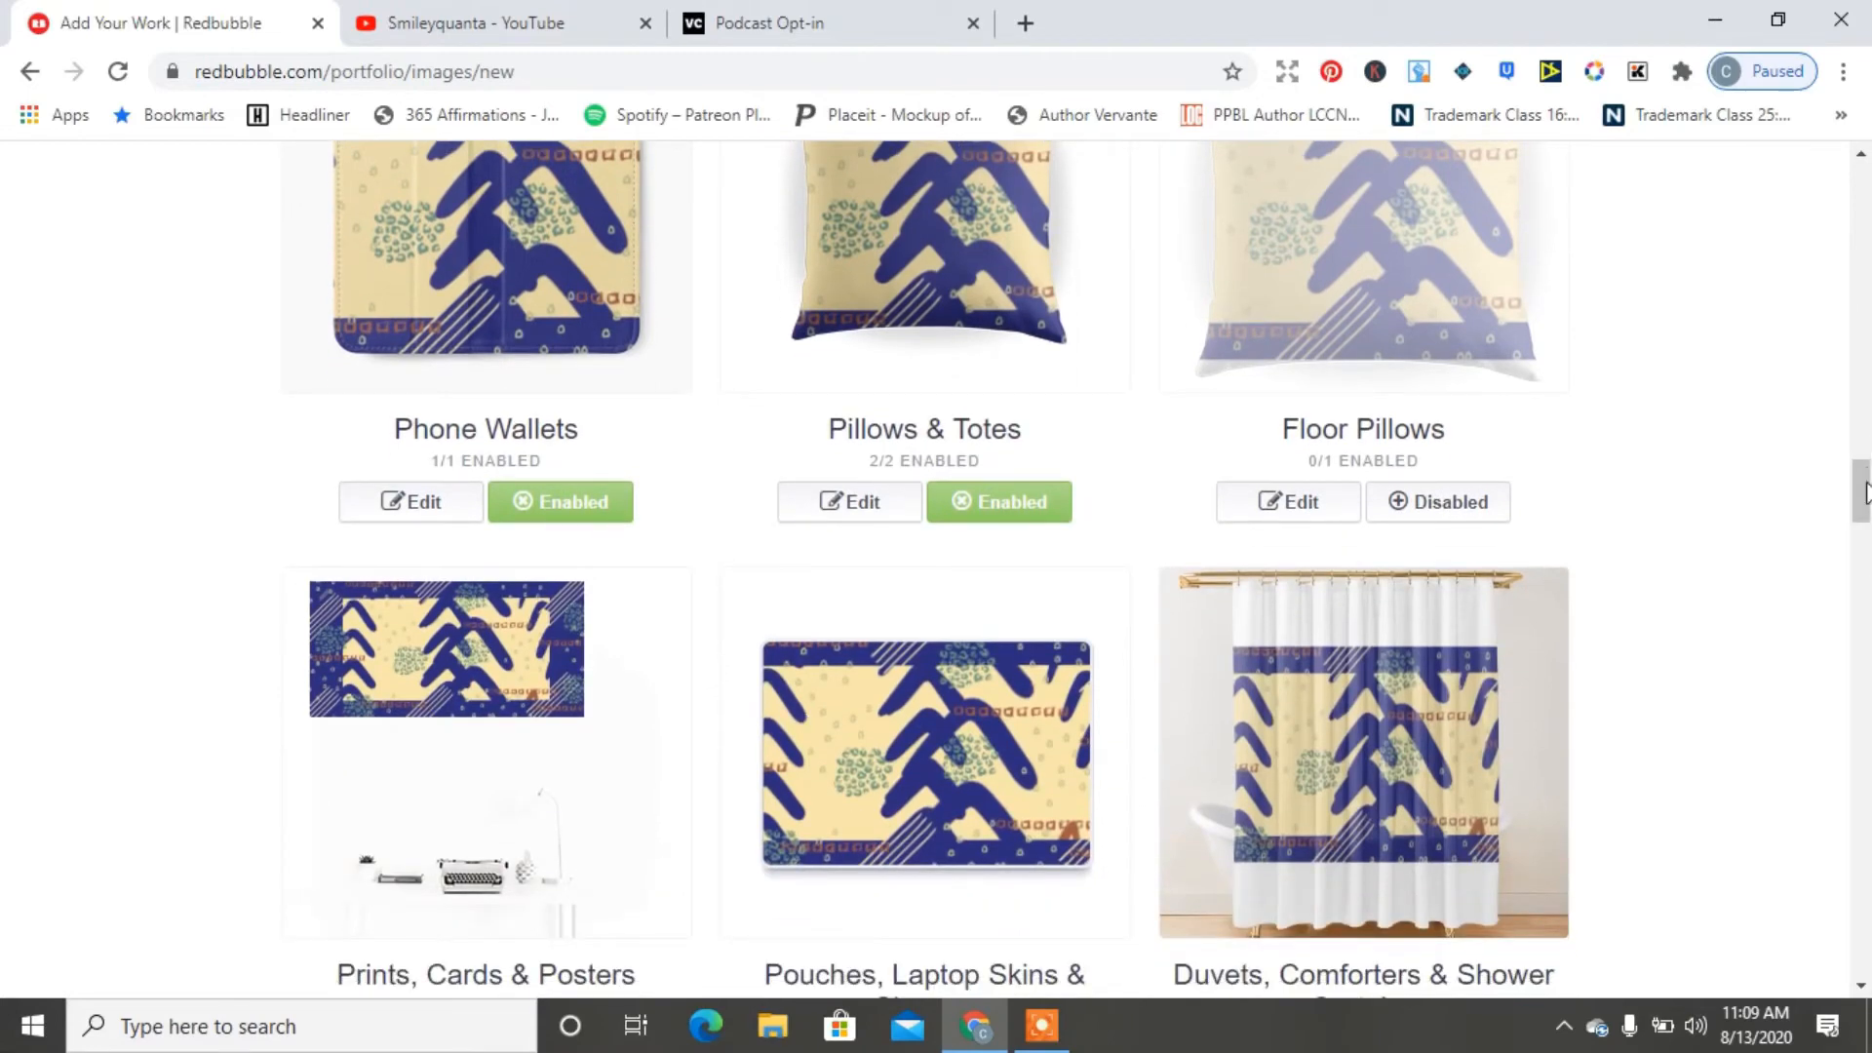
scroll(1331, 540, "down", 3)
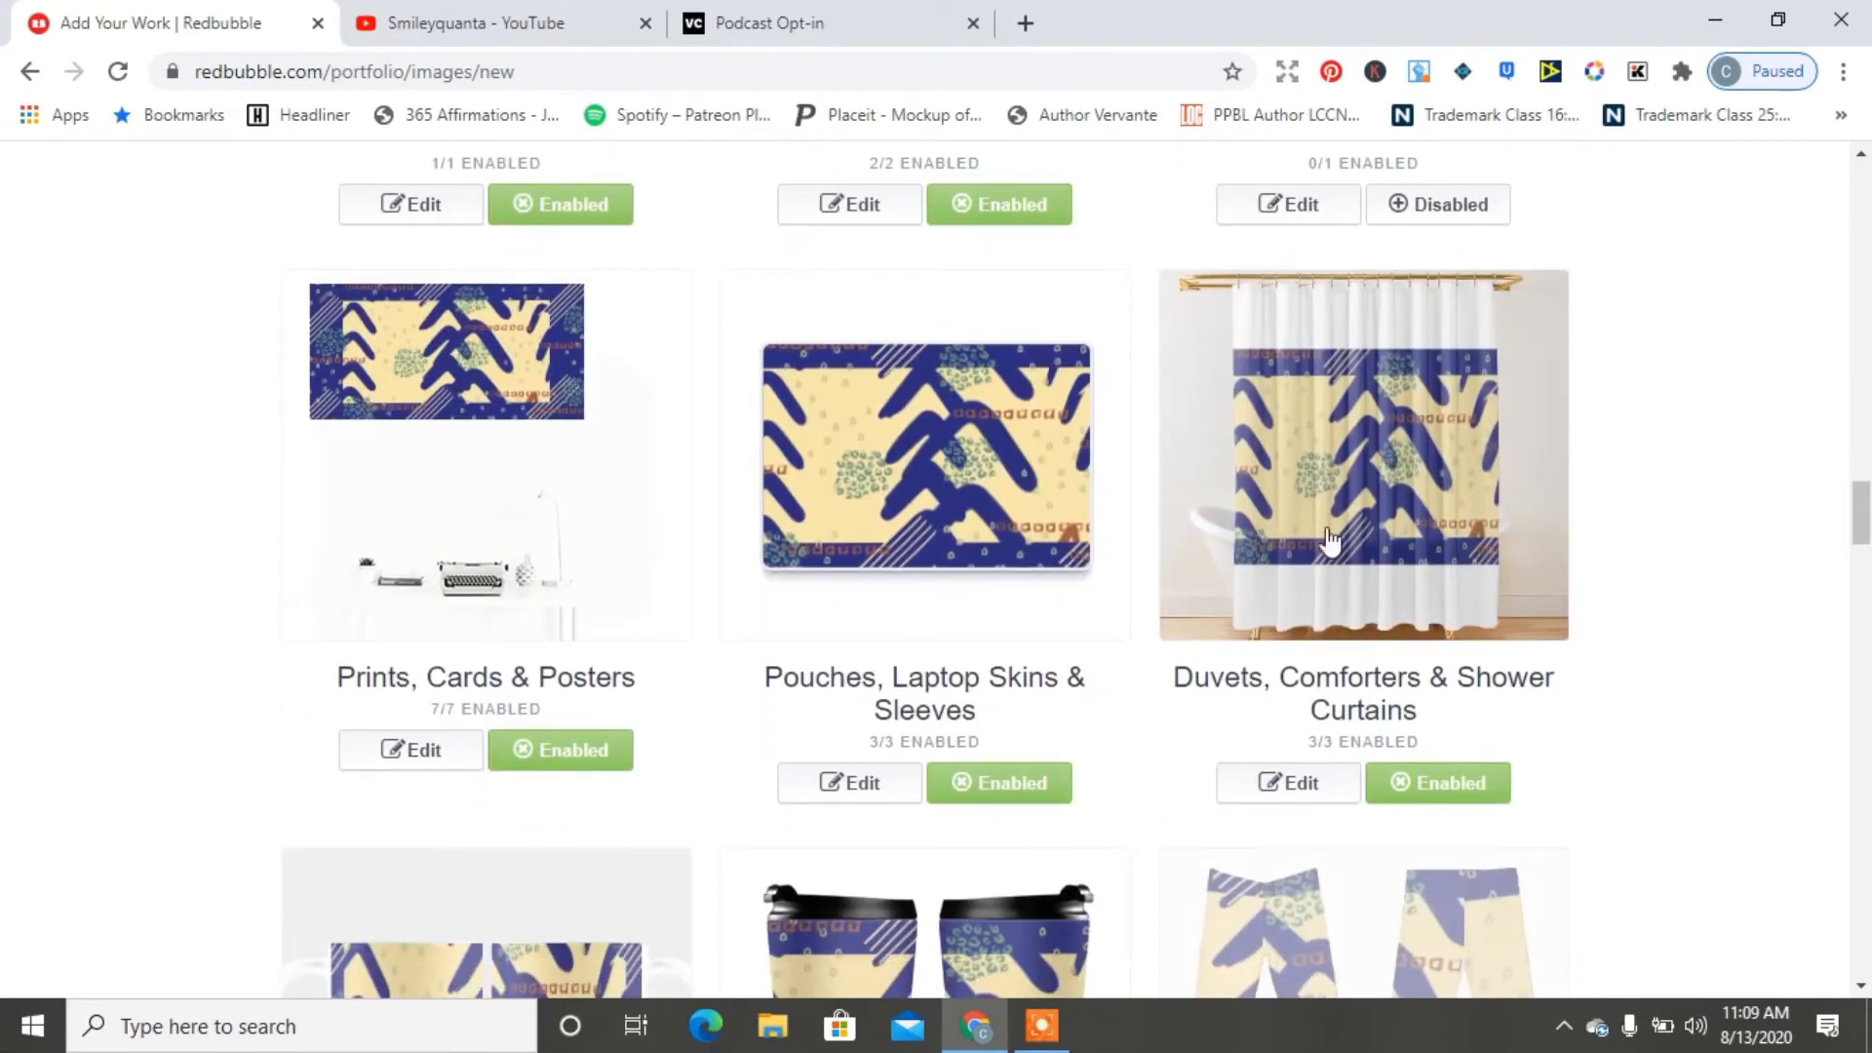
left_click_drag(1867, 546, 1867, 585)
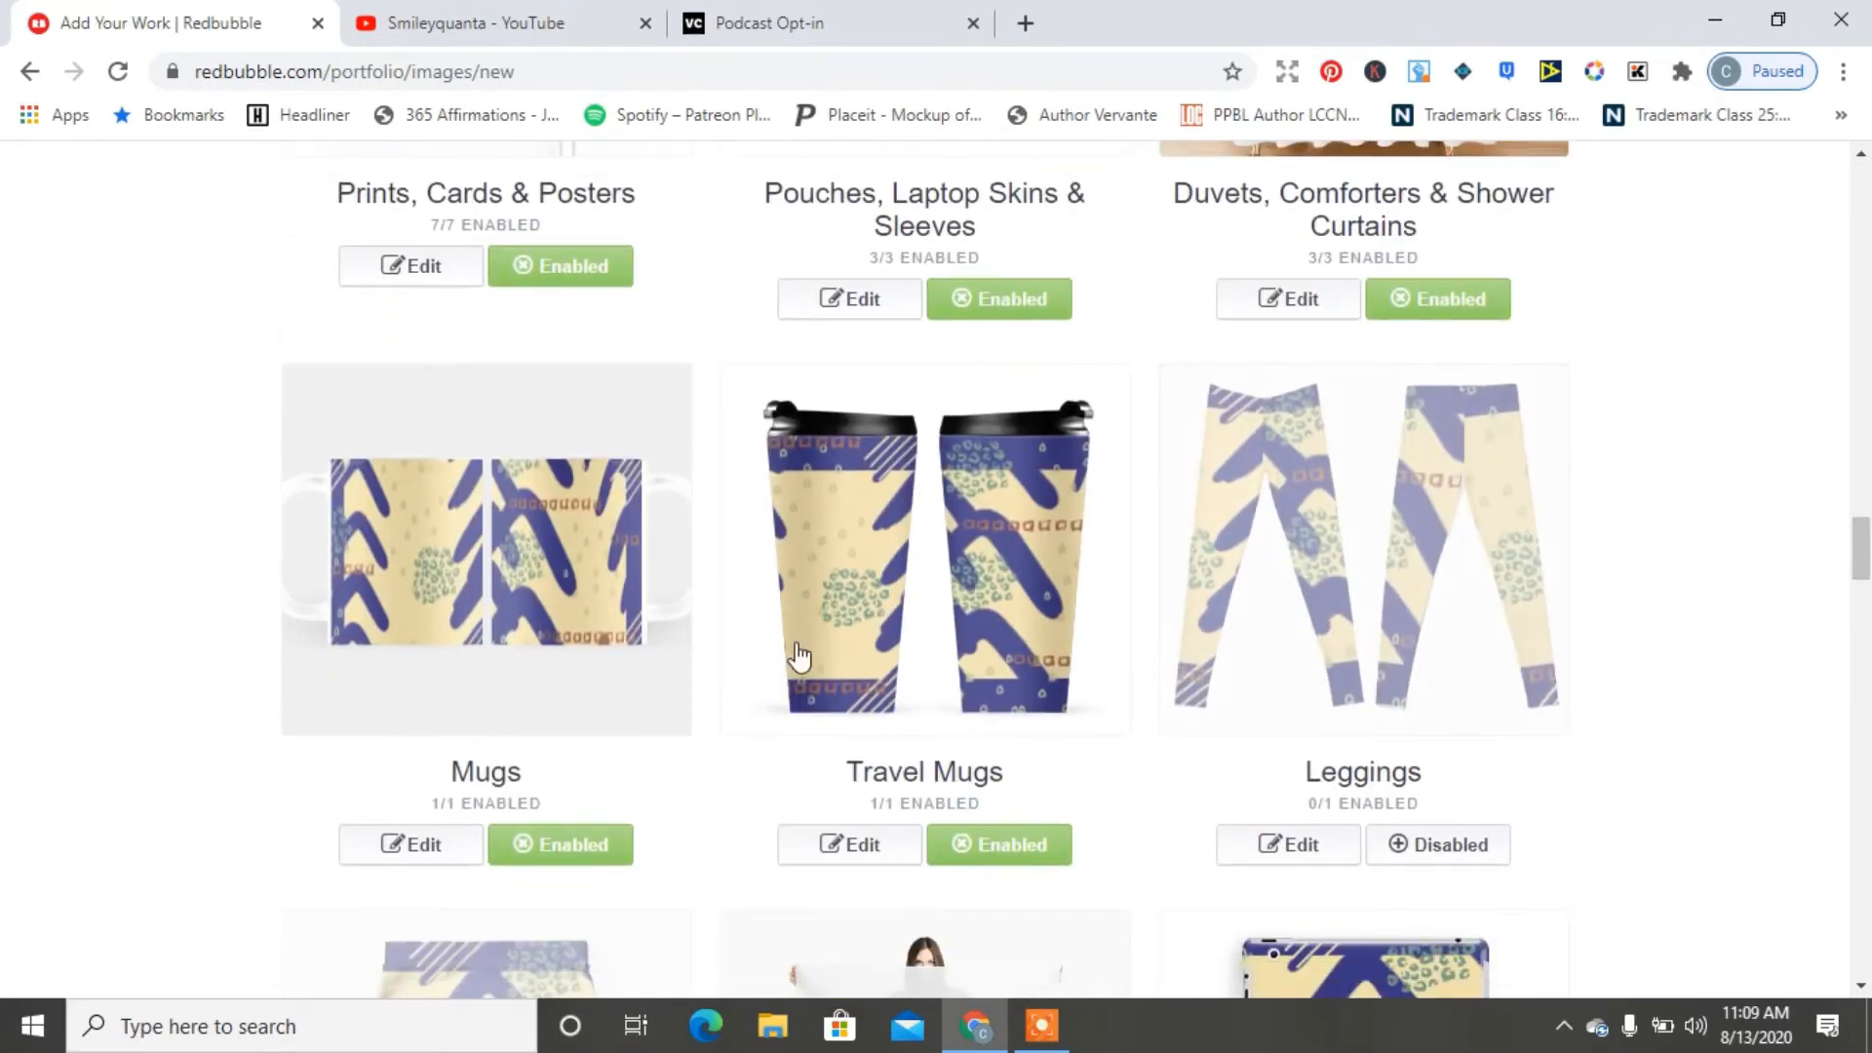
left_click(1411, 840)
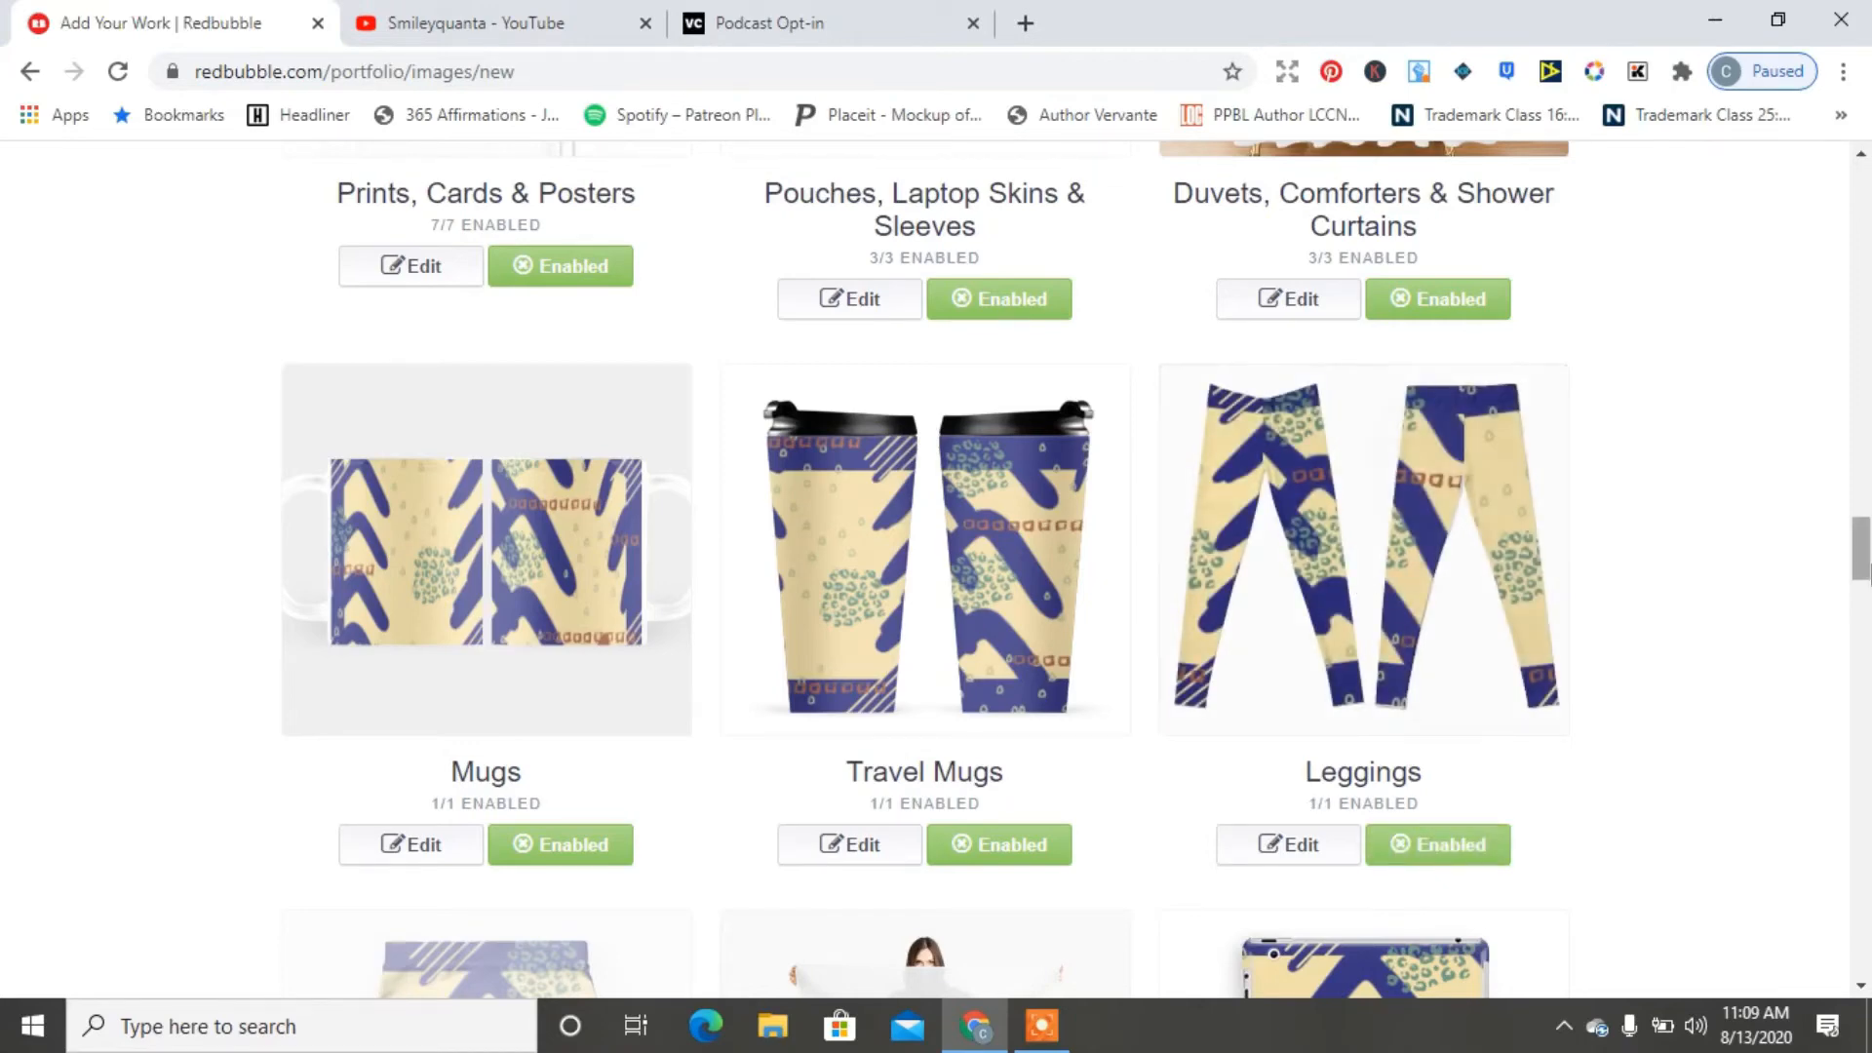
left_click_drag(1860, 561, 1864, 602)
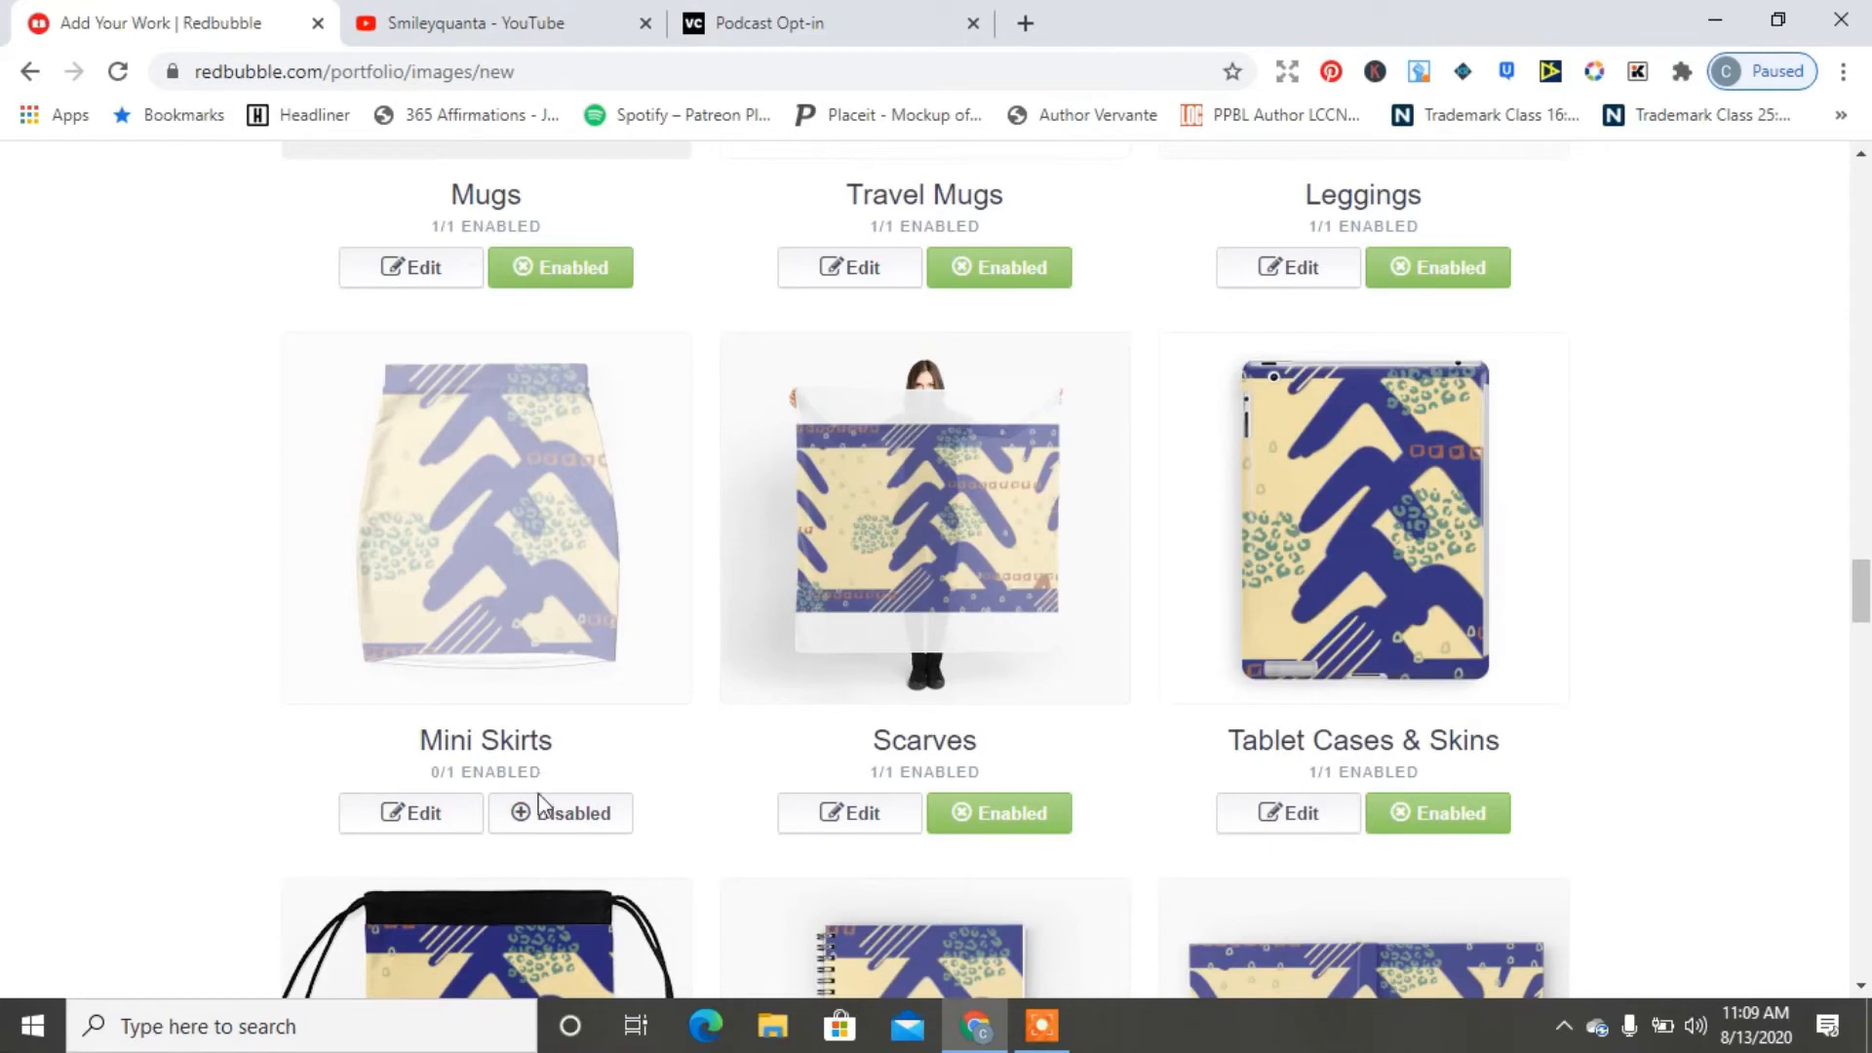
left_click(541, 813)
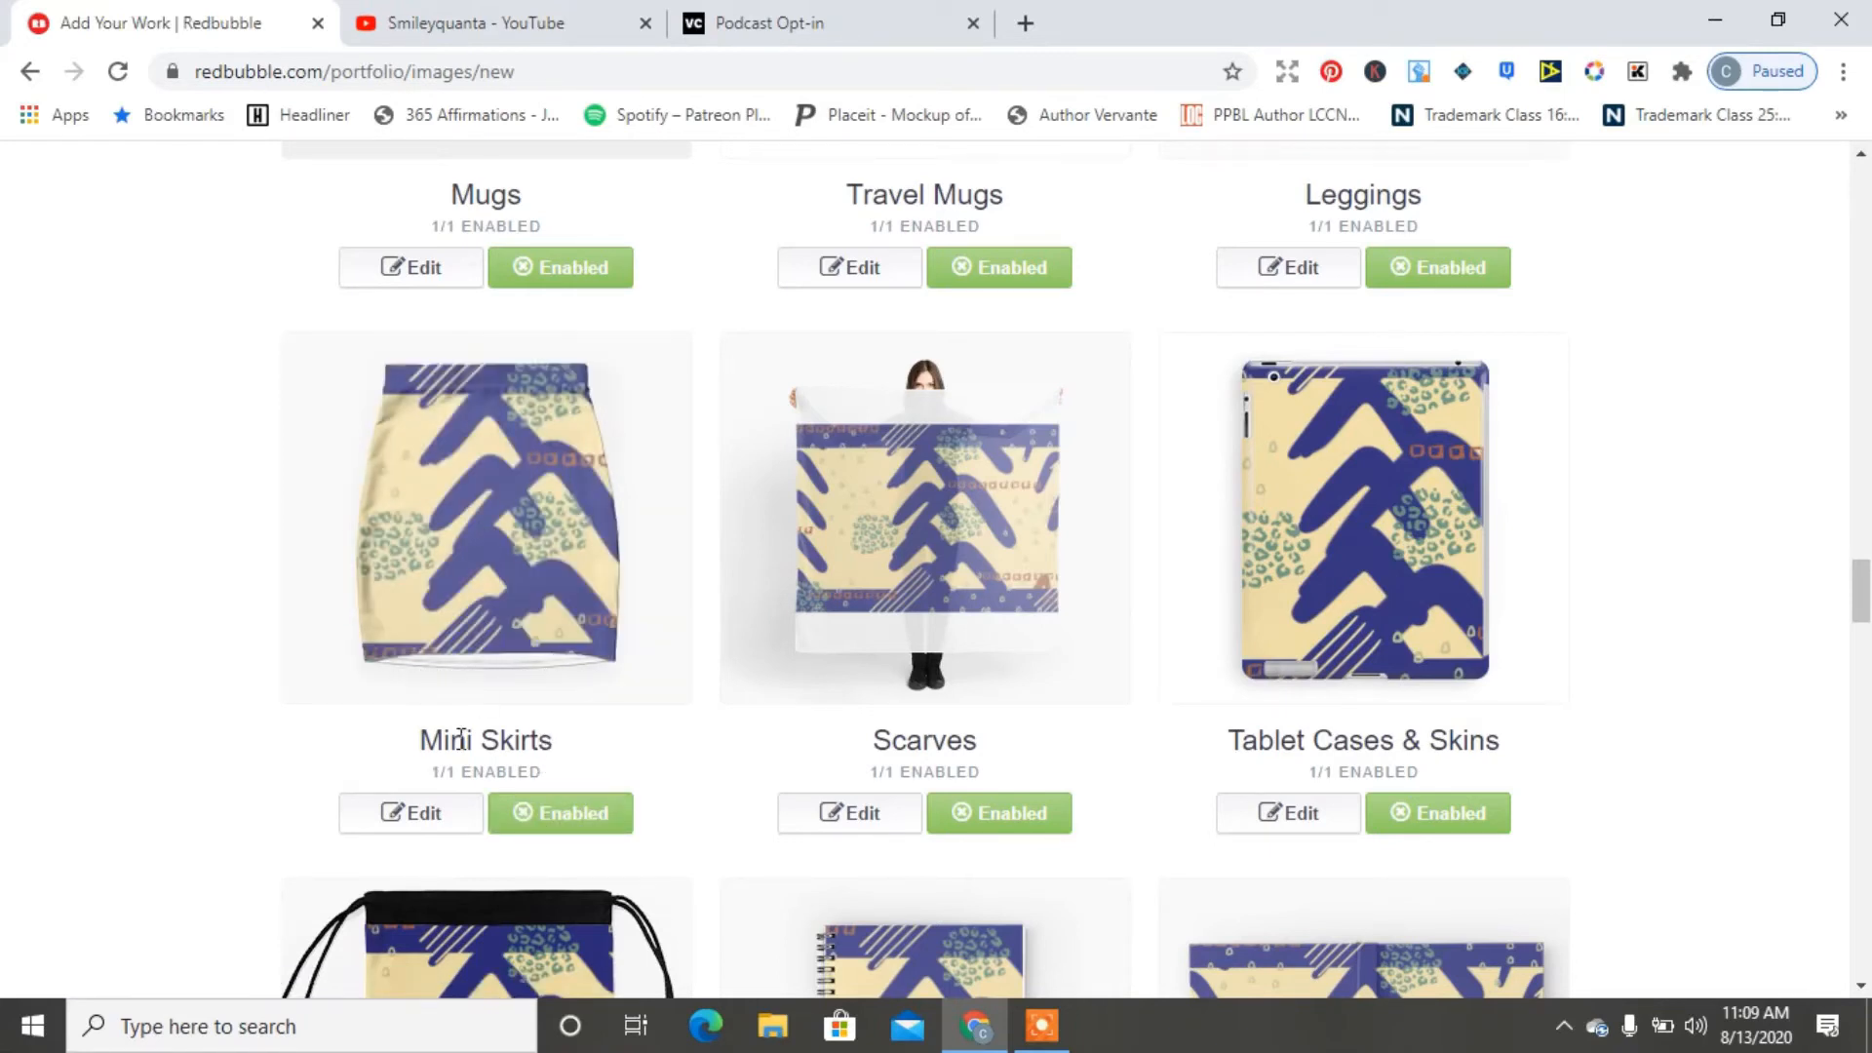
Open the Mini Skirts design settings and examine how the pattern is placed on the skirt
left_click(398, 838)
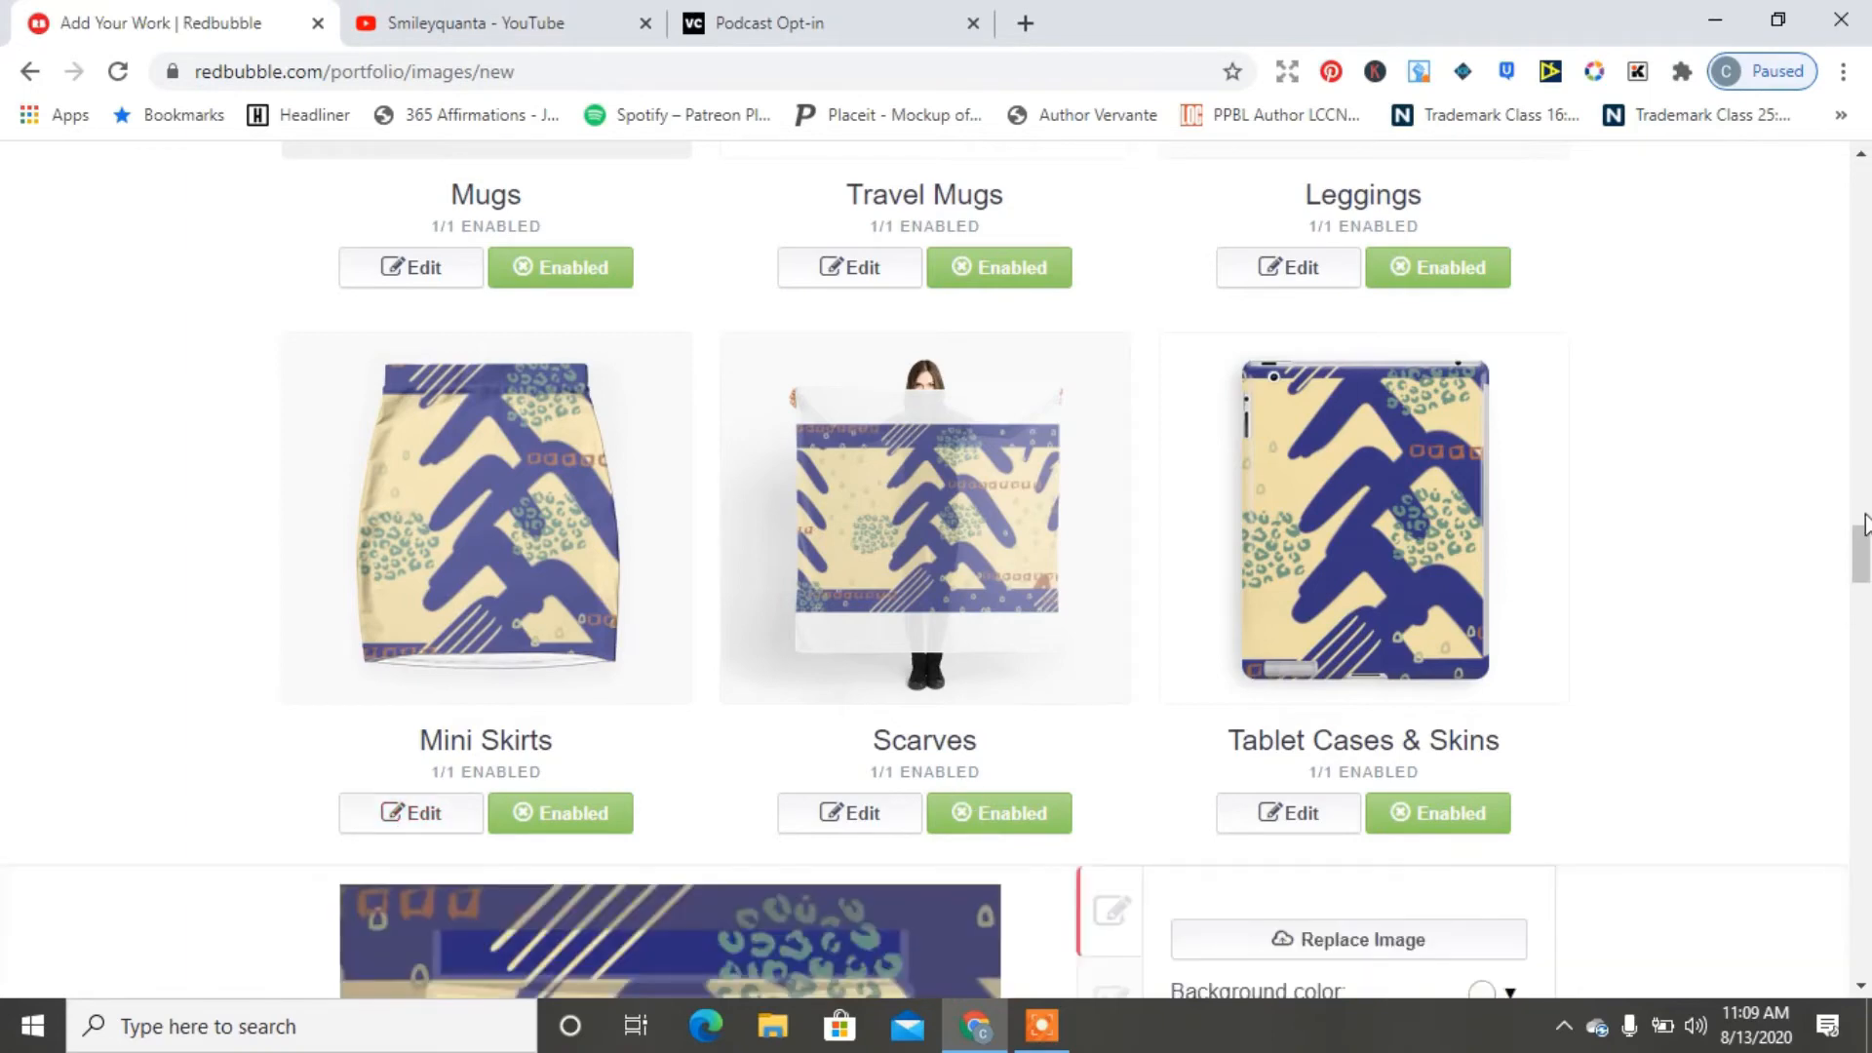
left_click_drag(1861, 517, 1864, 595)
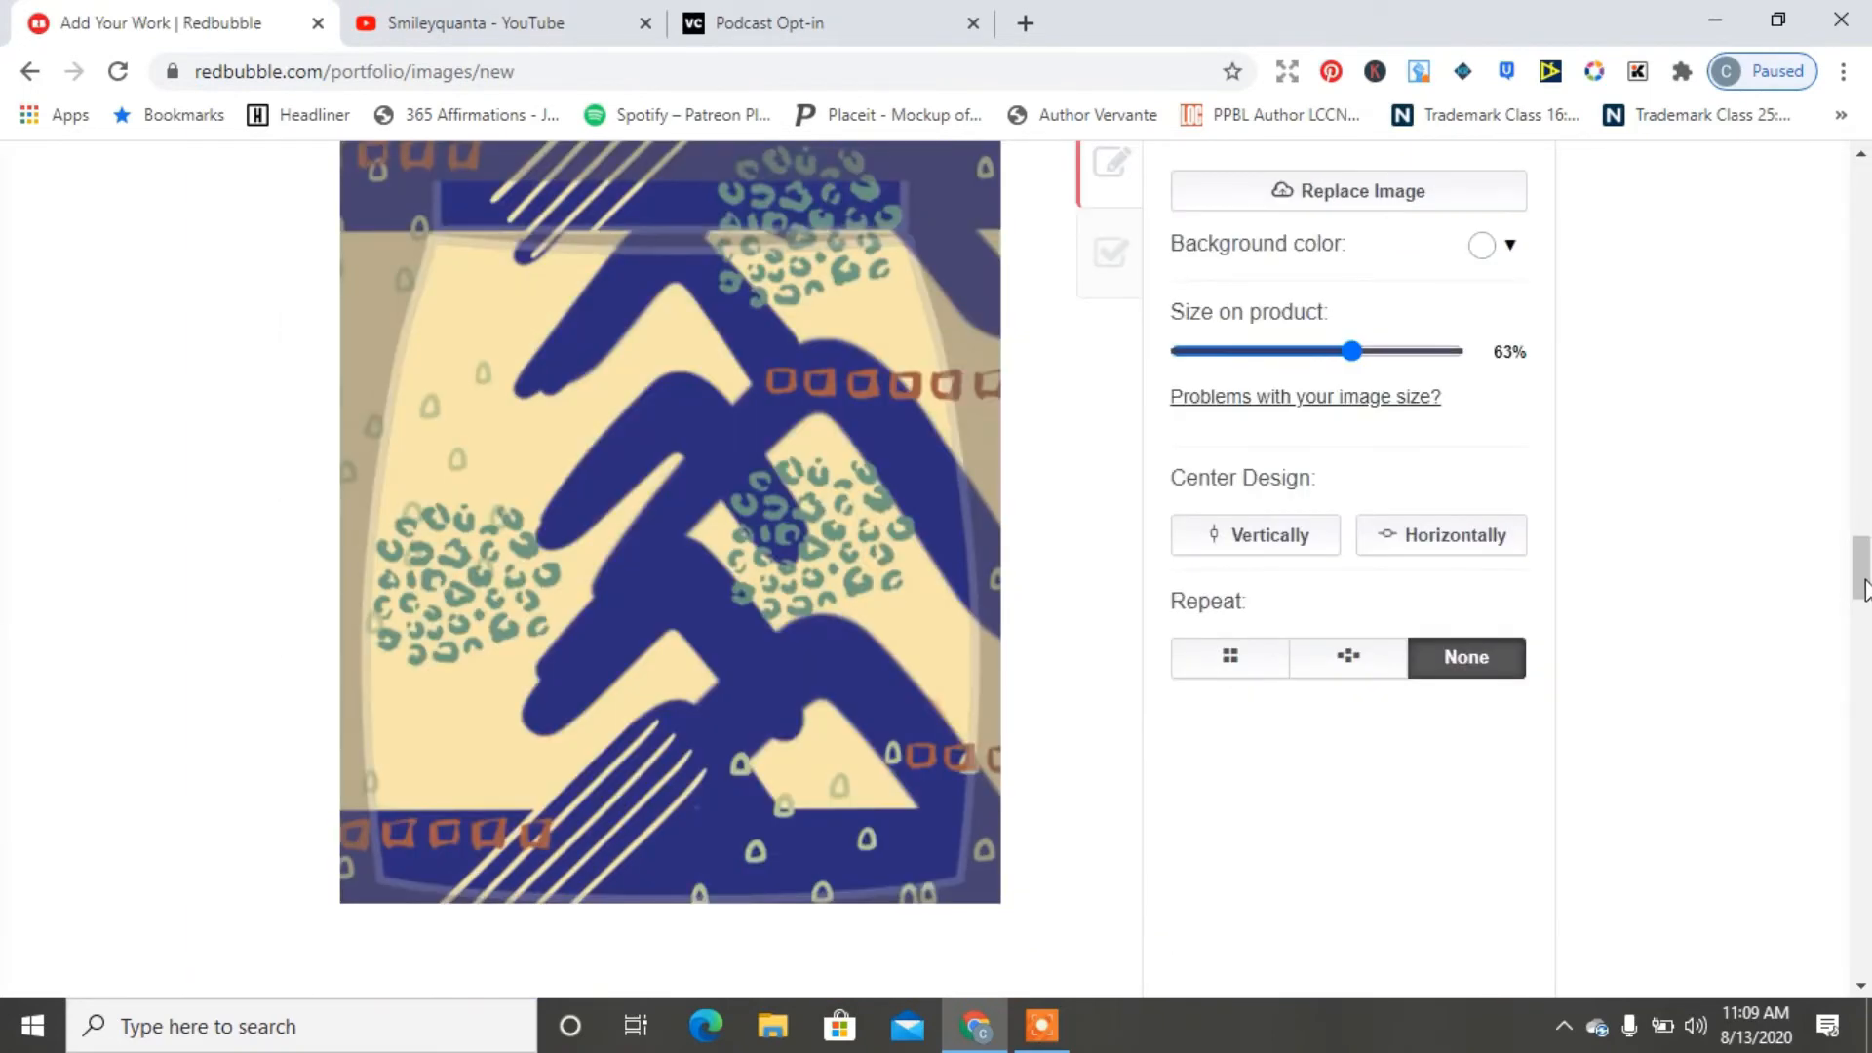
scroll(1864, 546, "up", 6)
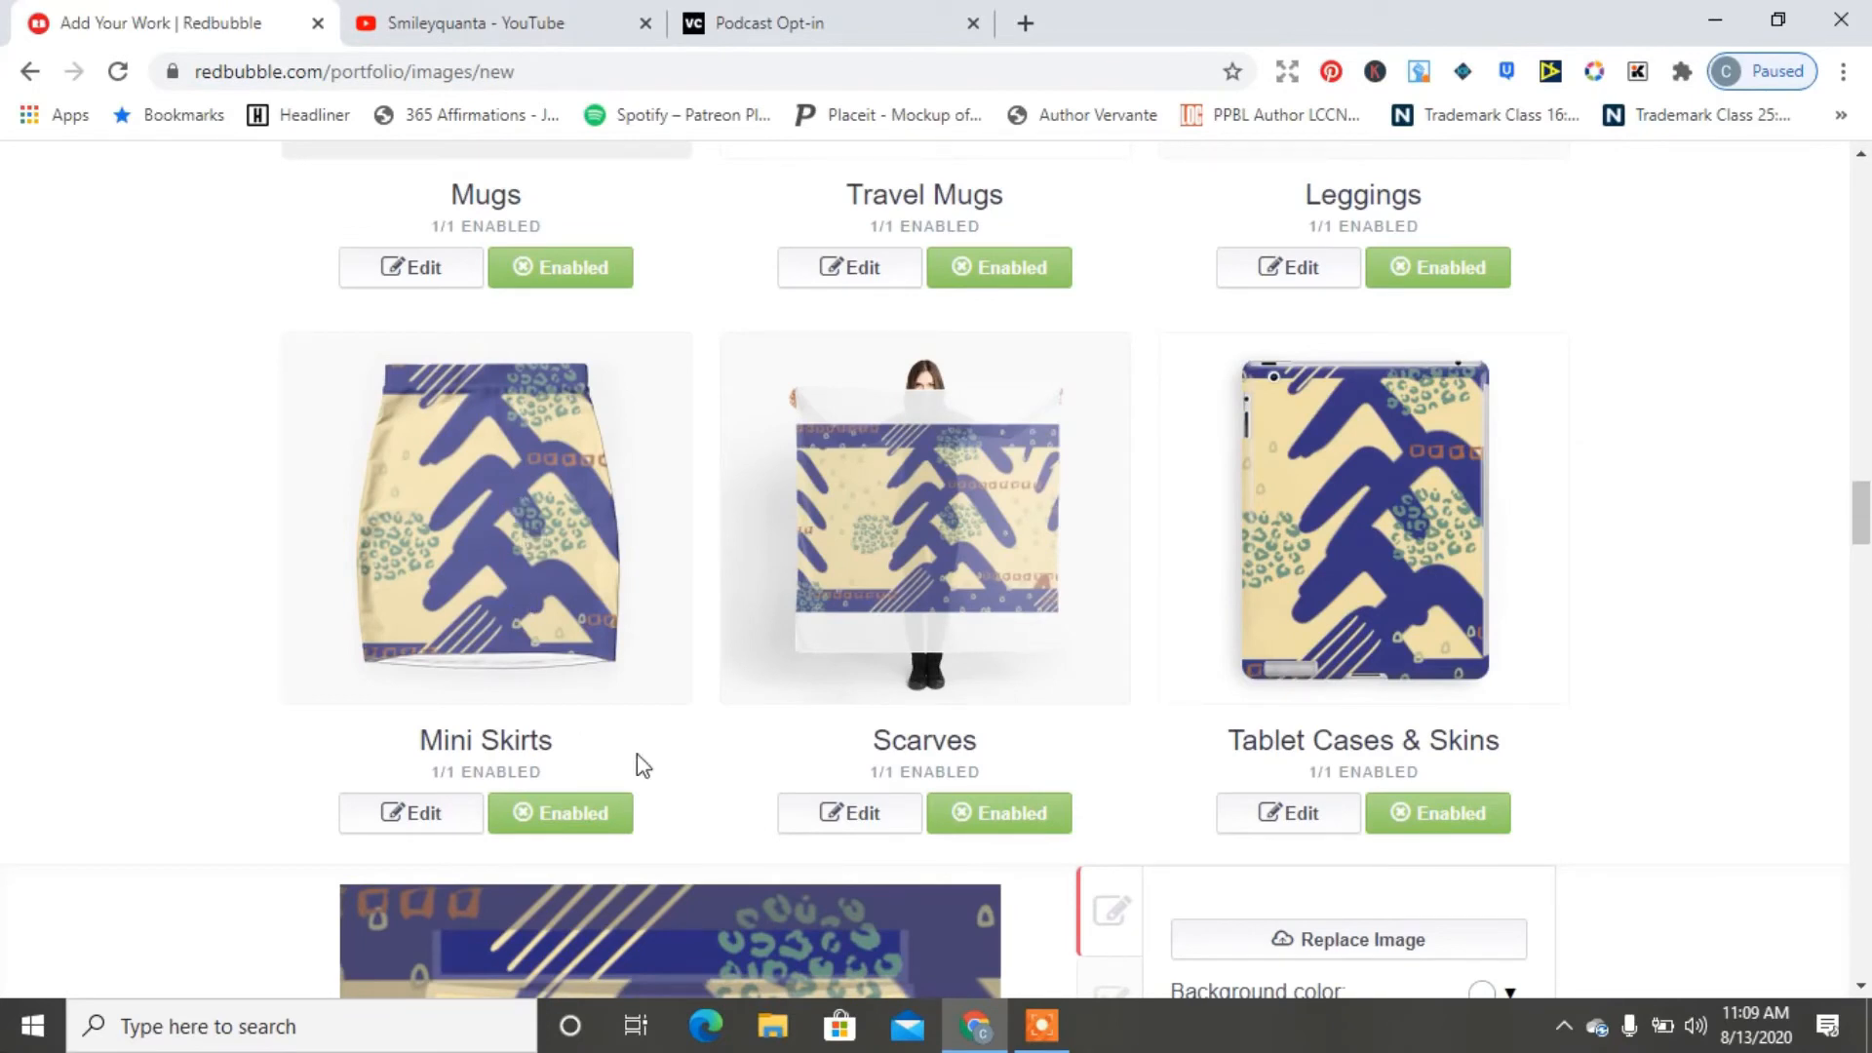
Disable Scarves and enable Bath Mats in the product previews
left_click(989, 815)
left_click_drag(1862, 487, 1862, 638)
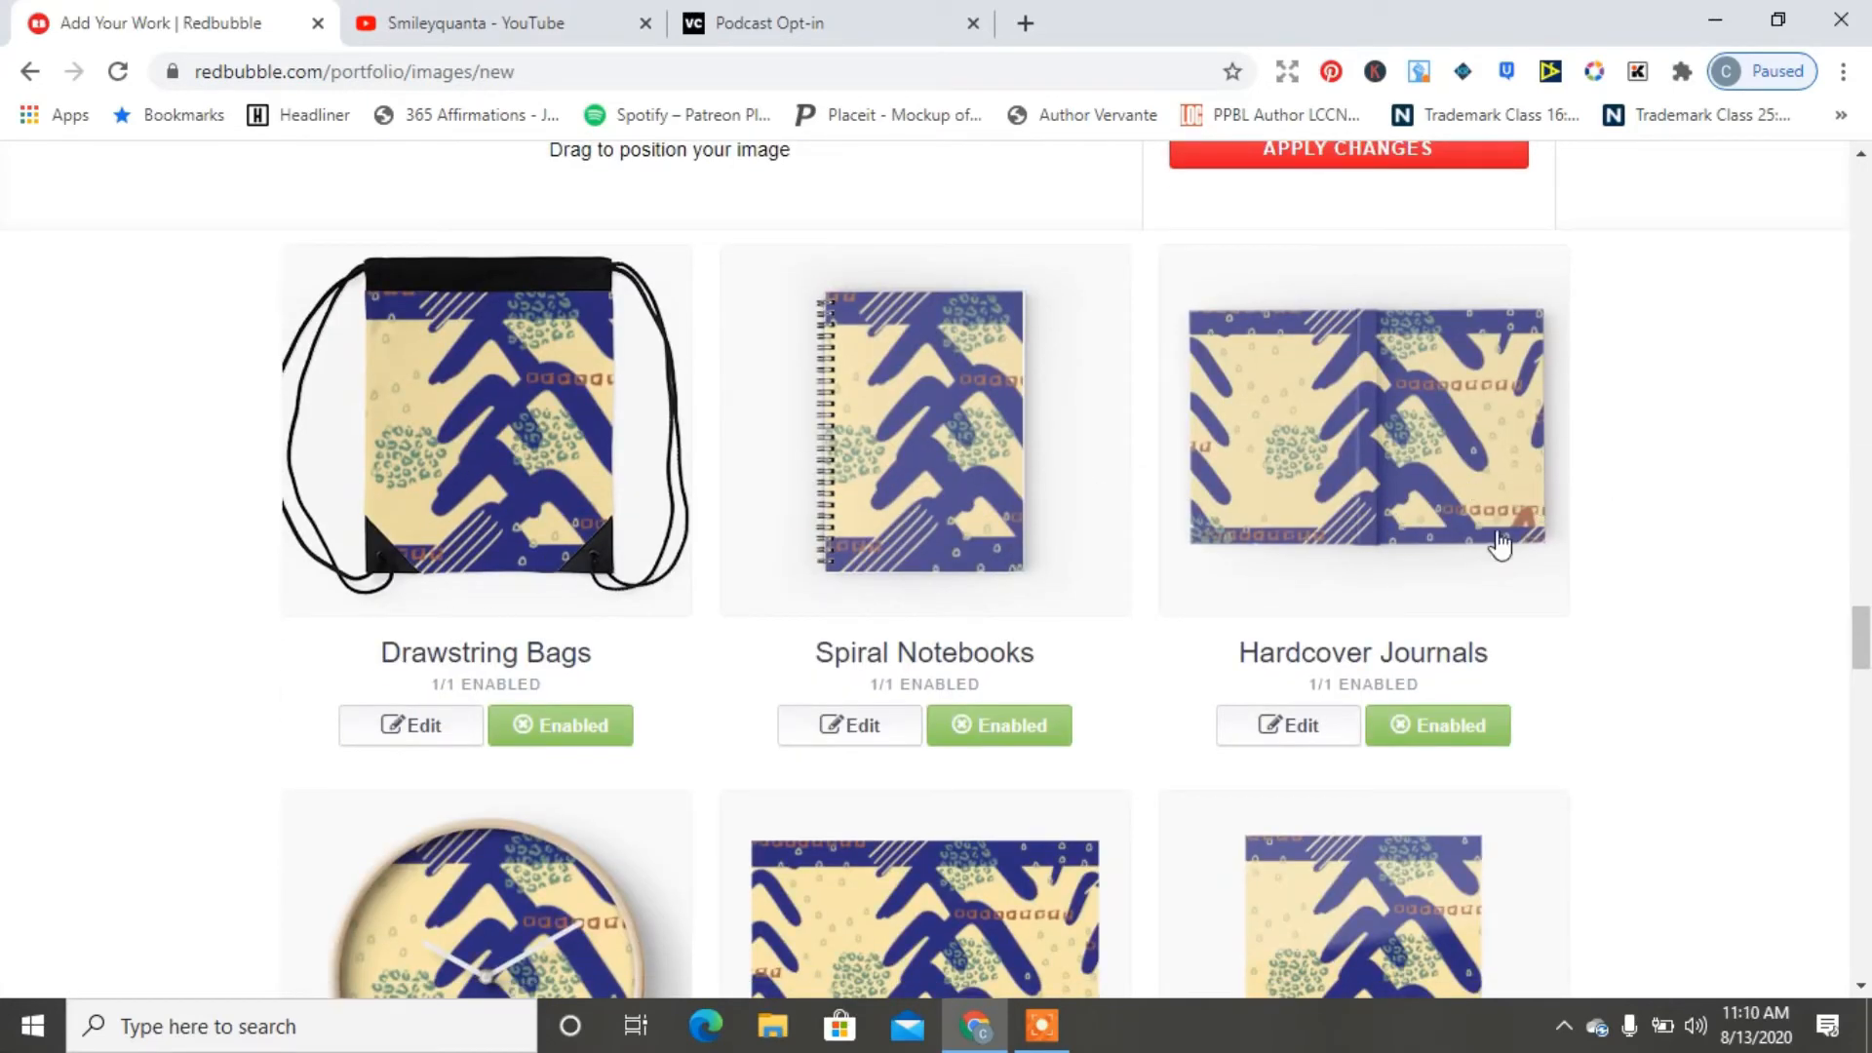
left_click_drag(1854, 625, 1860, 674)
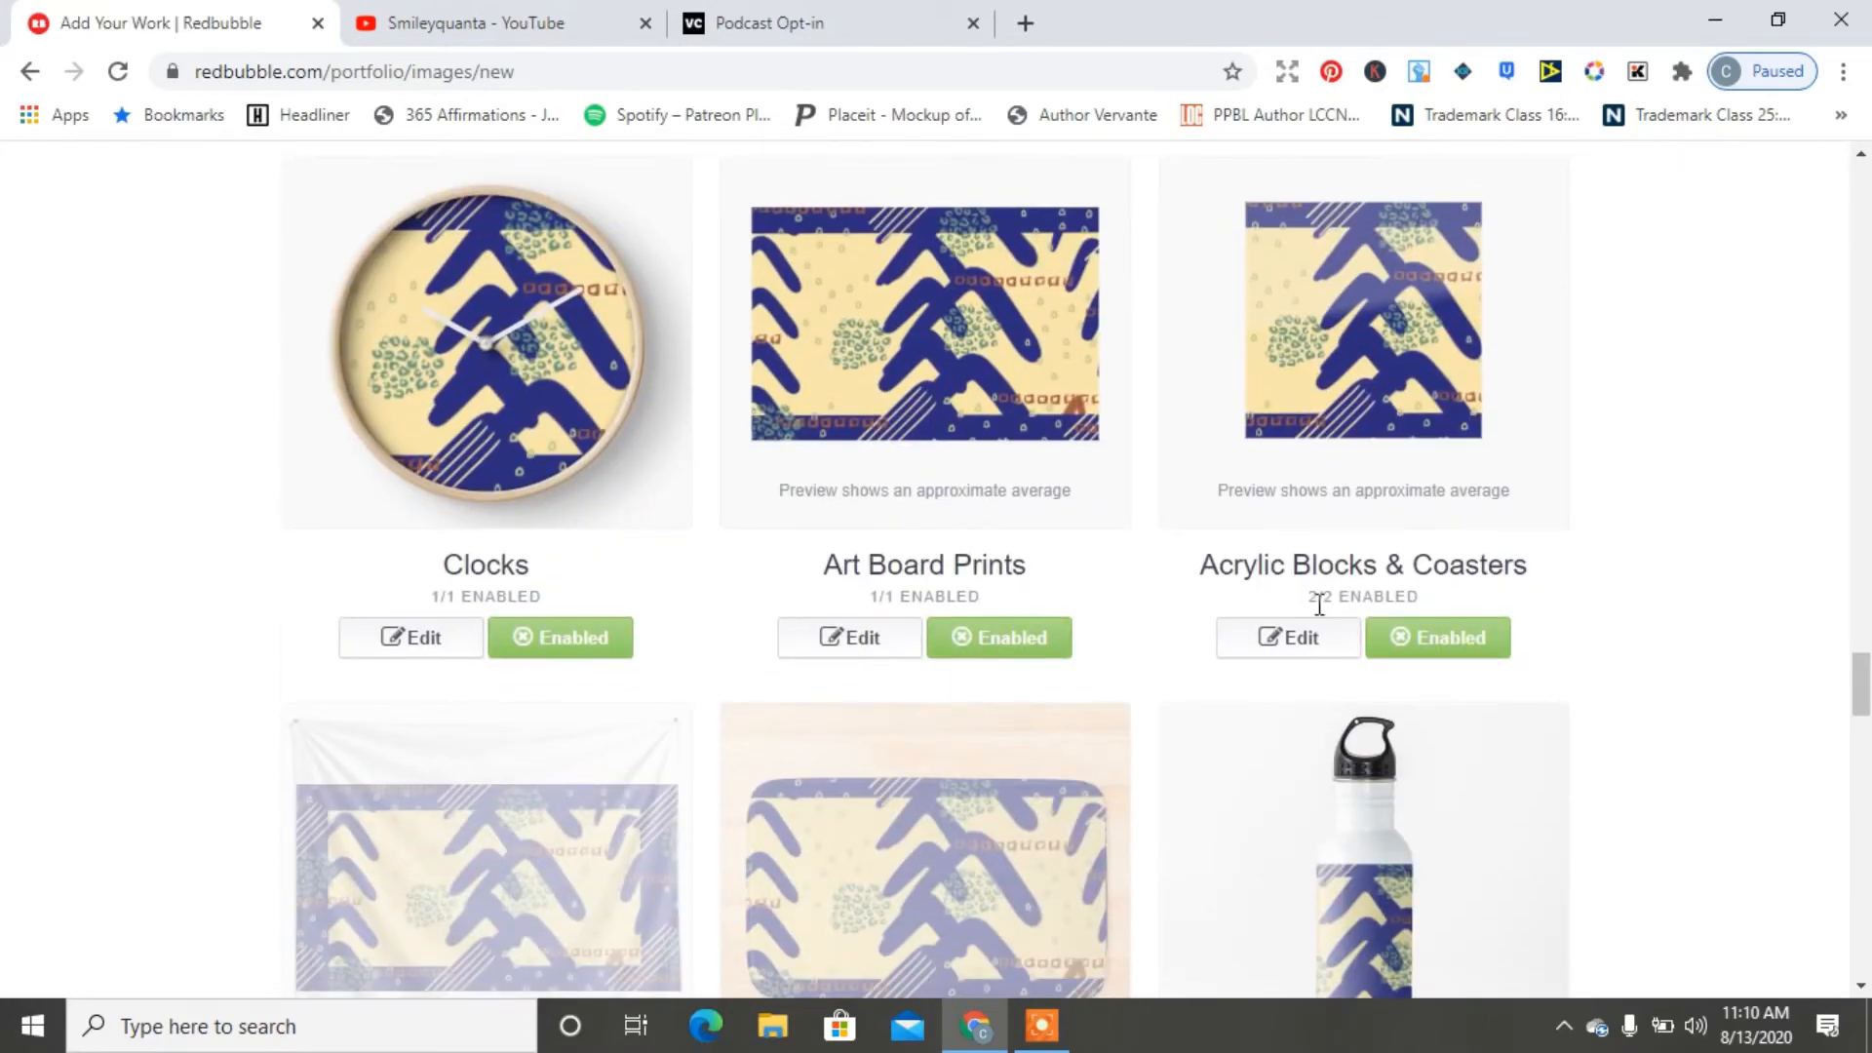
scroll(597, 757, "down", 5)
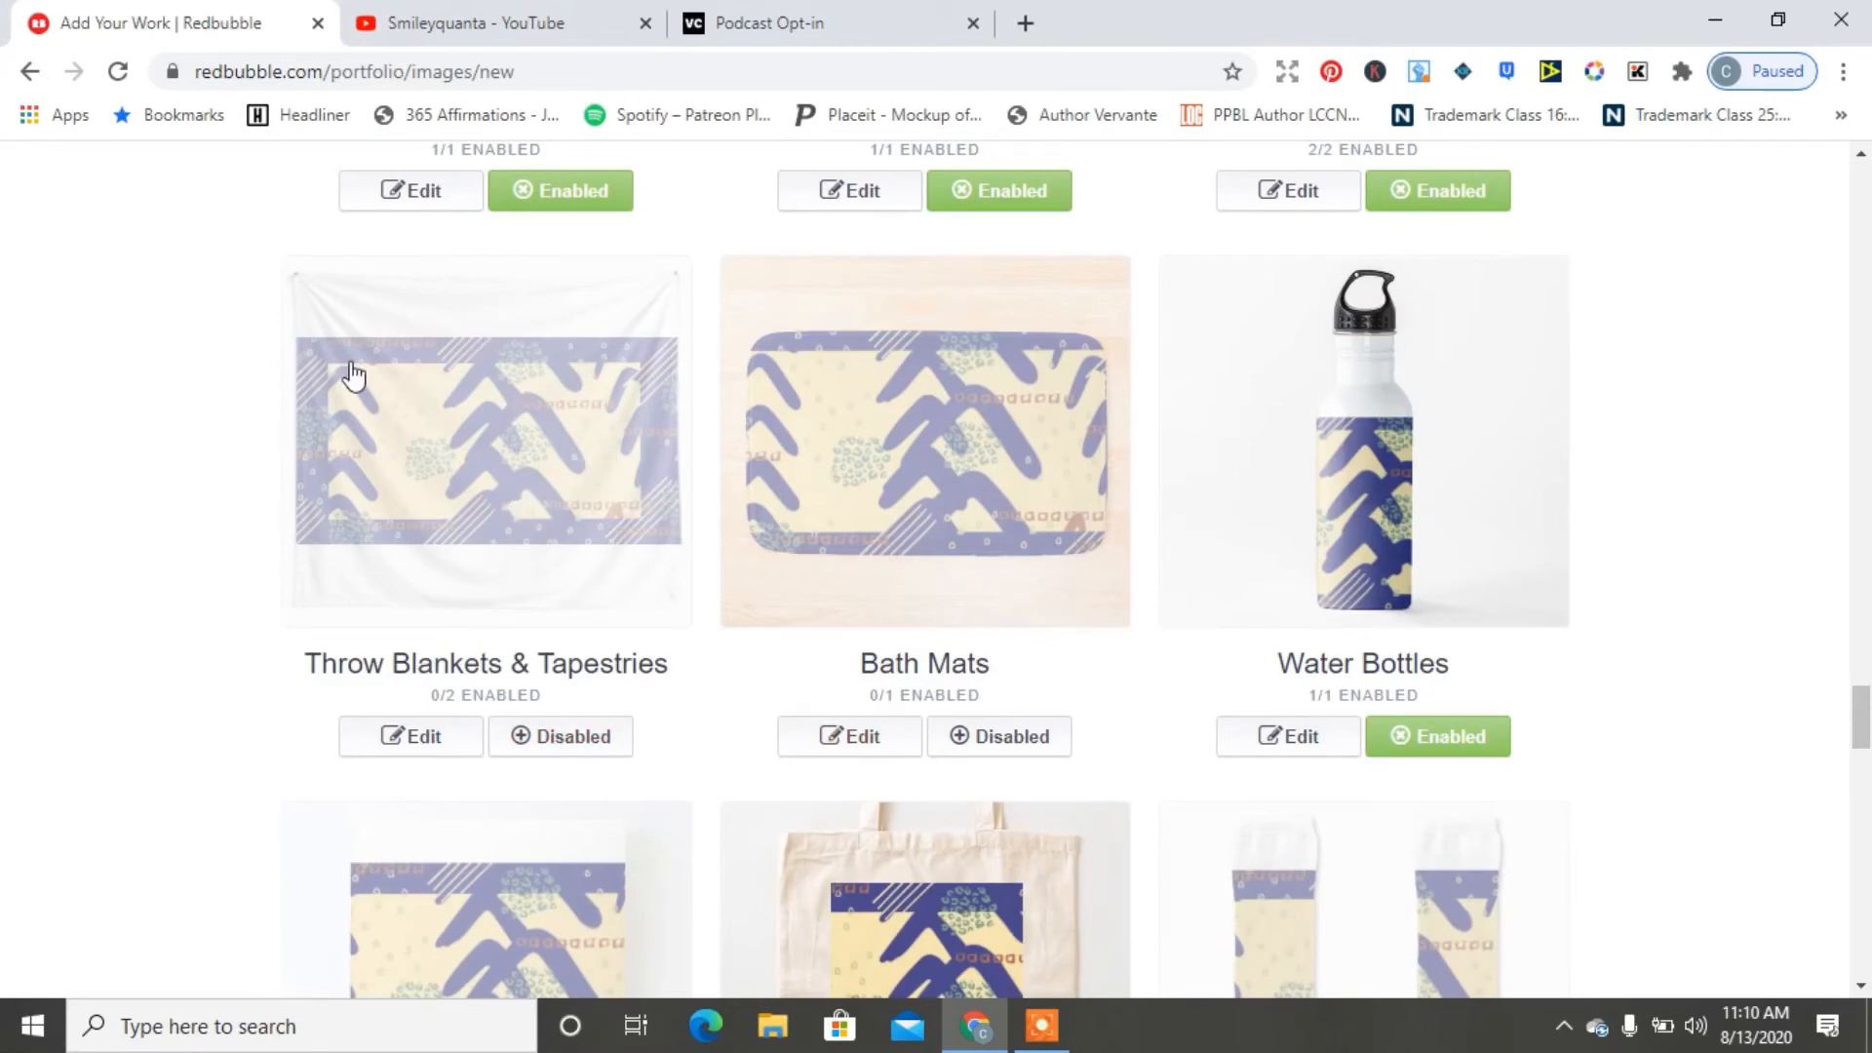
left_click(972, 738)
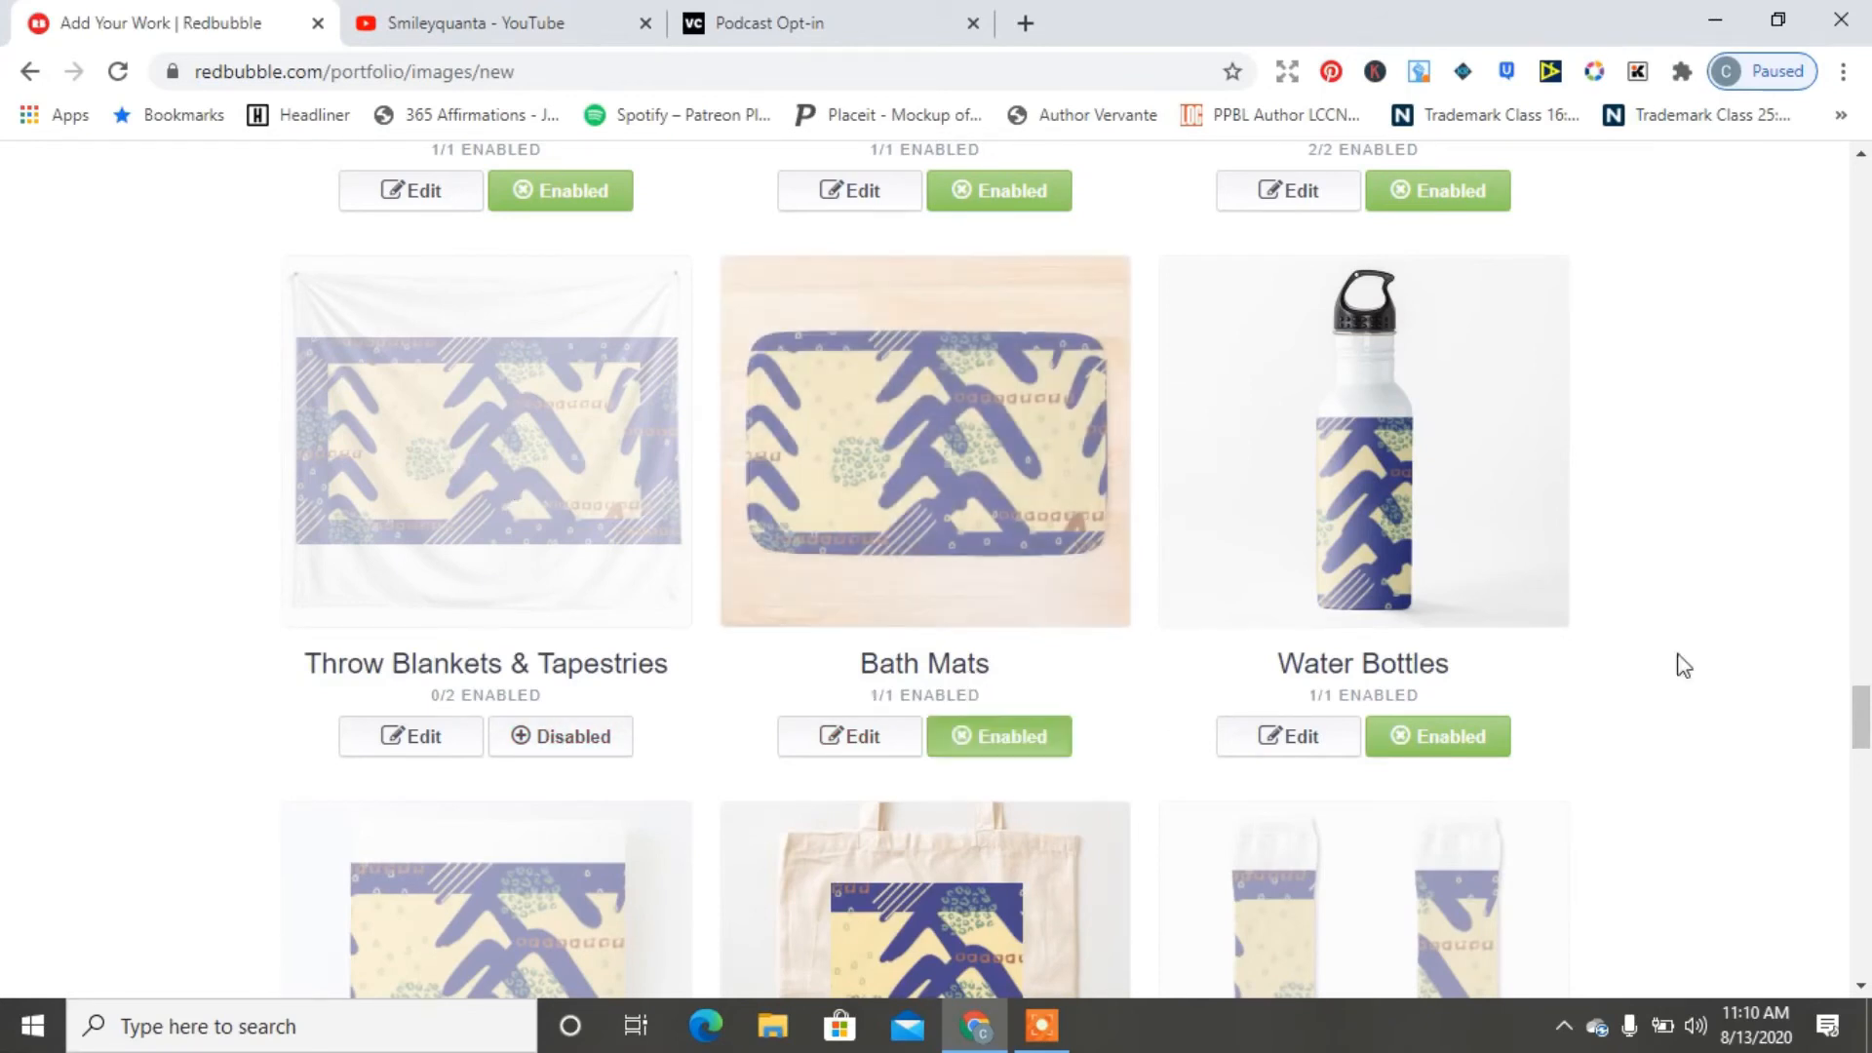
Open the Water Bottles design settings and examine the image position, scale and pattern options
left_click(1313, 749)
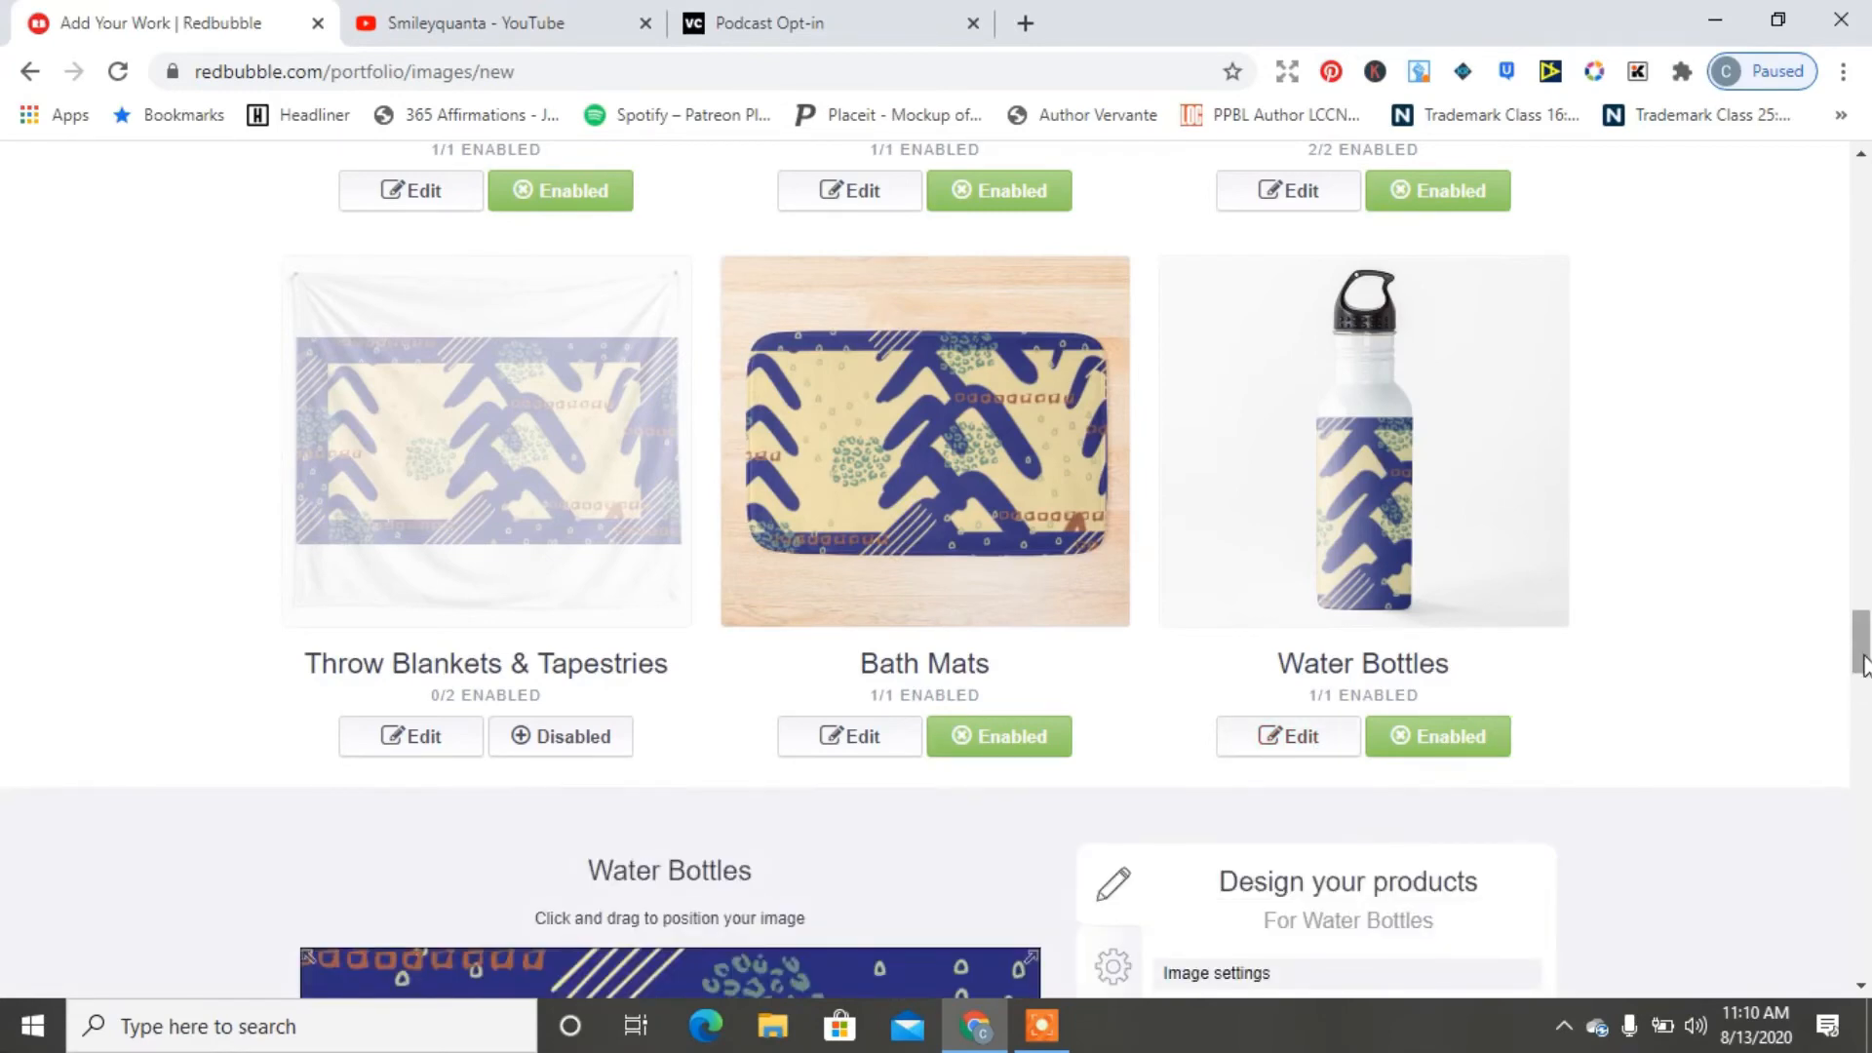
left_click_drag(1863, 662, 1863, 707)
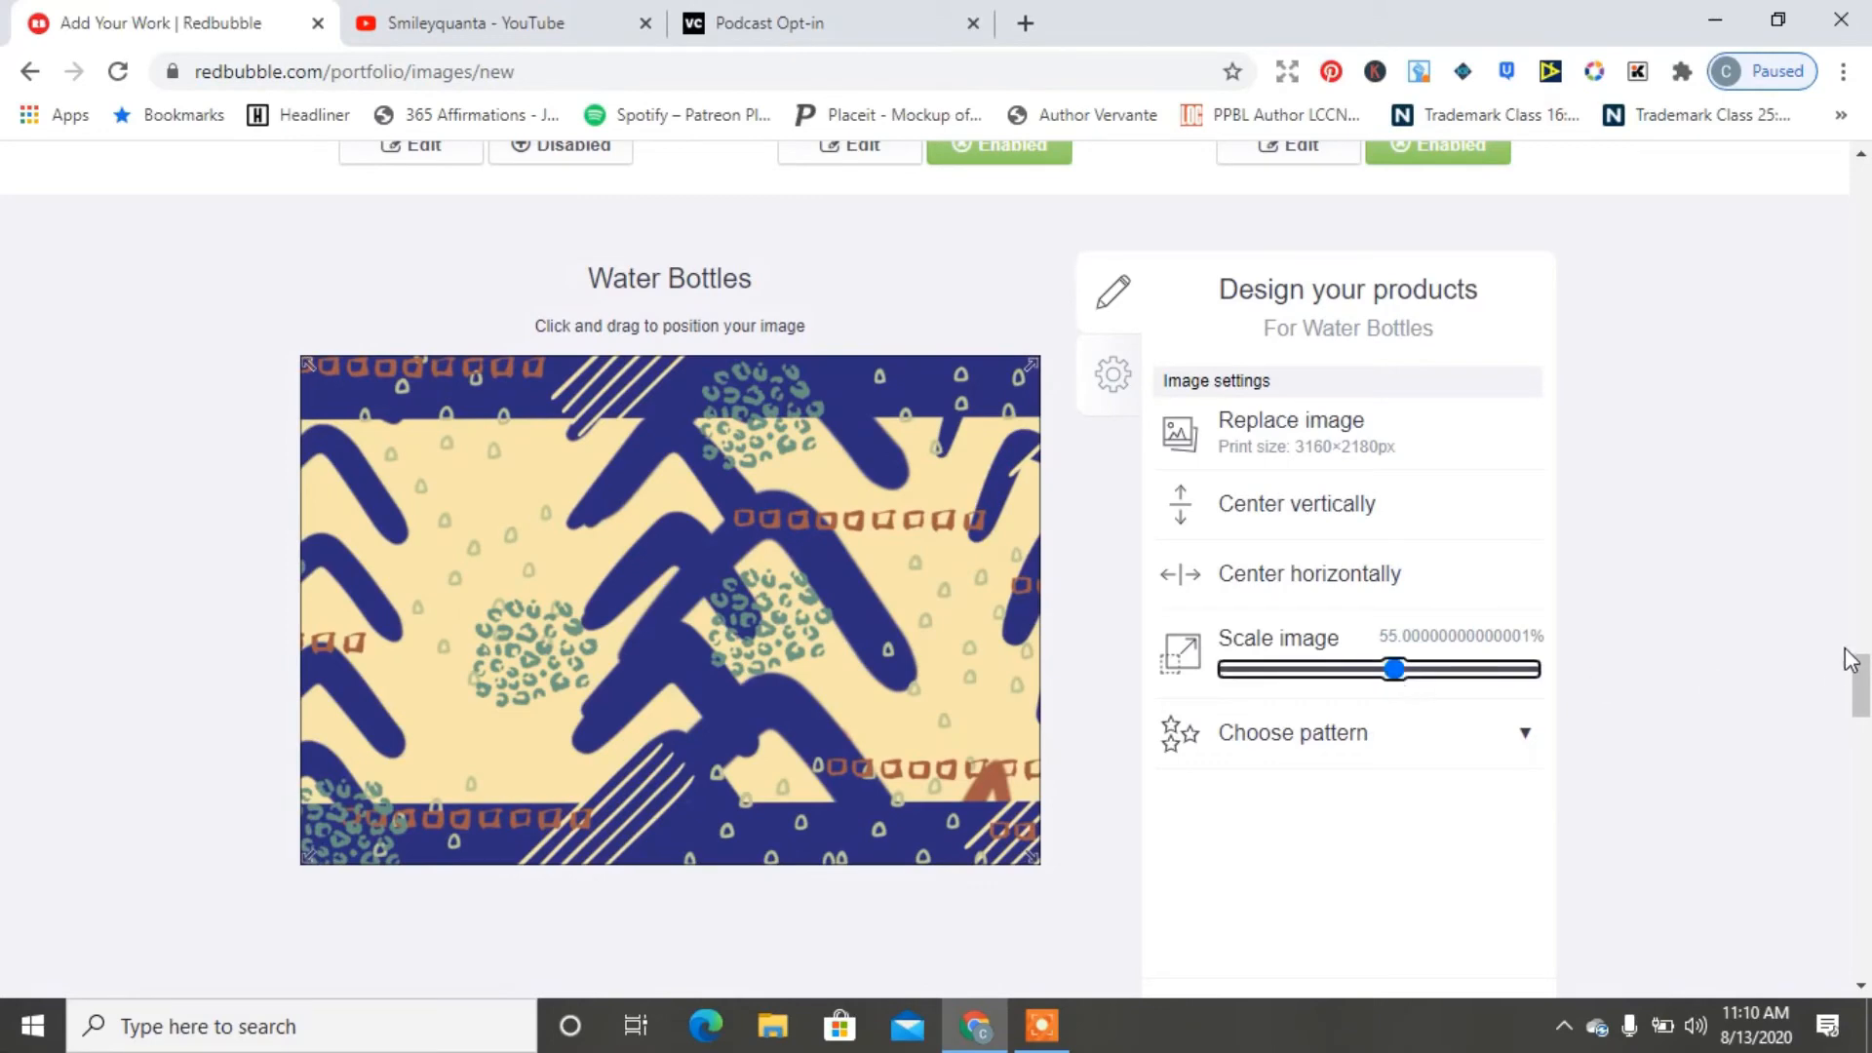
left_click_drag(1862, 704, 1868, 756)
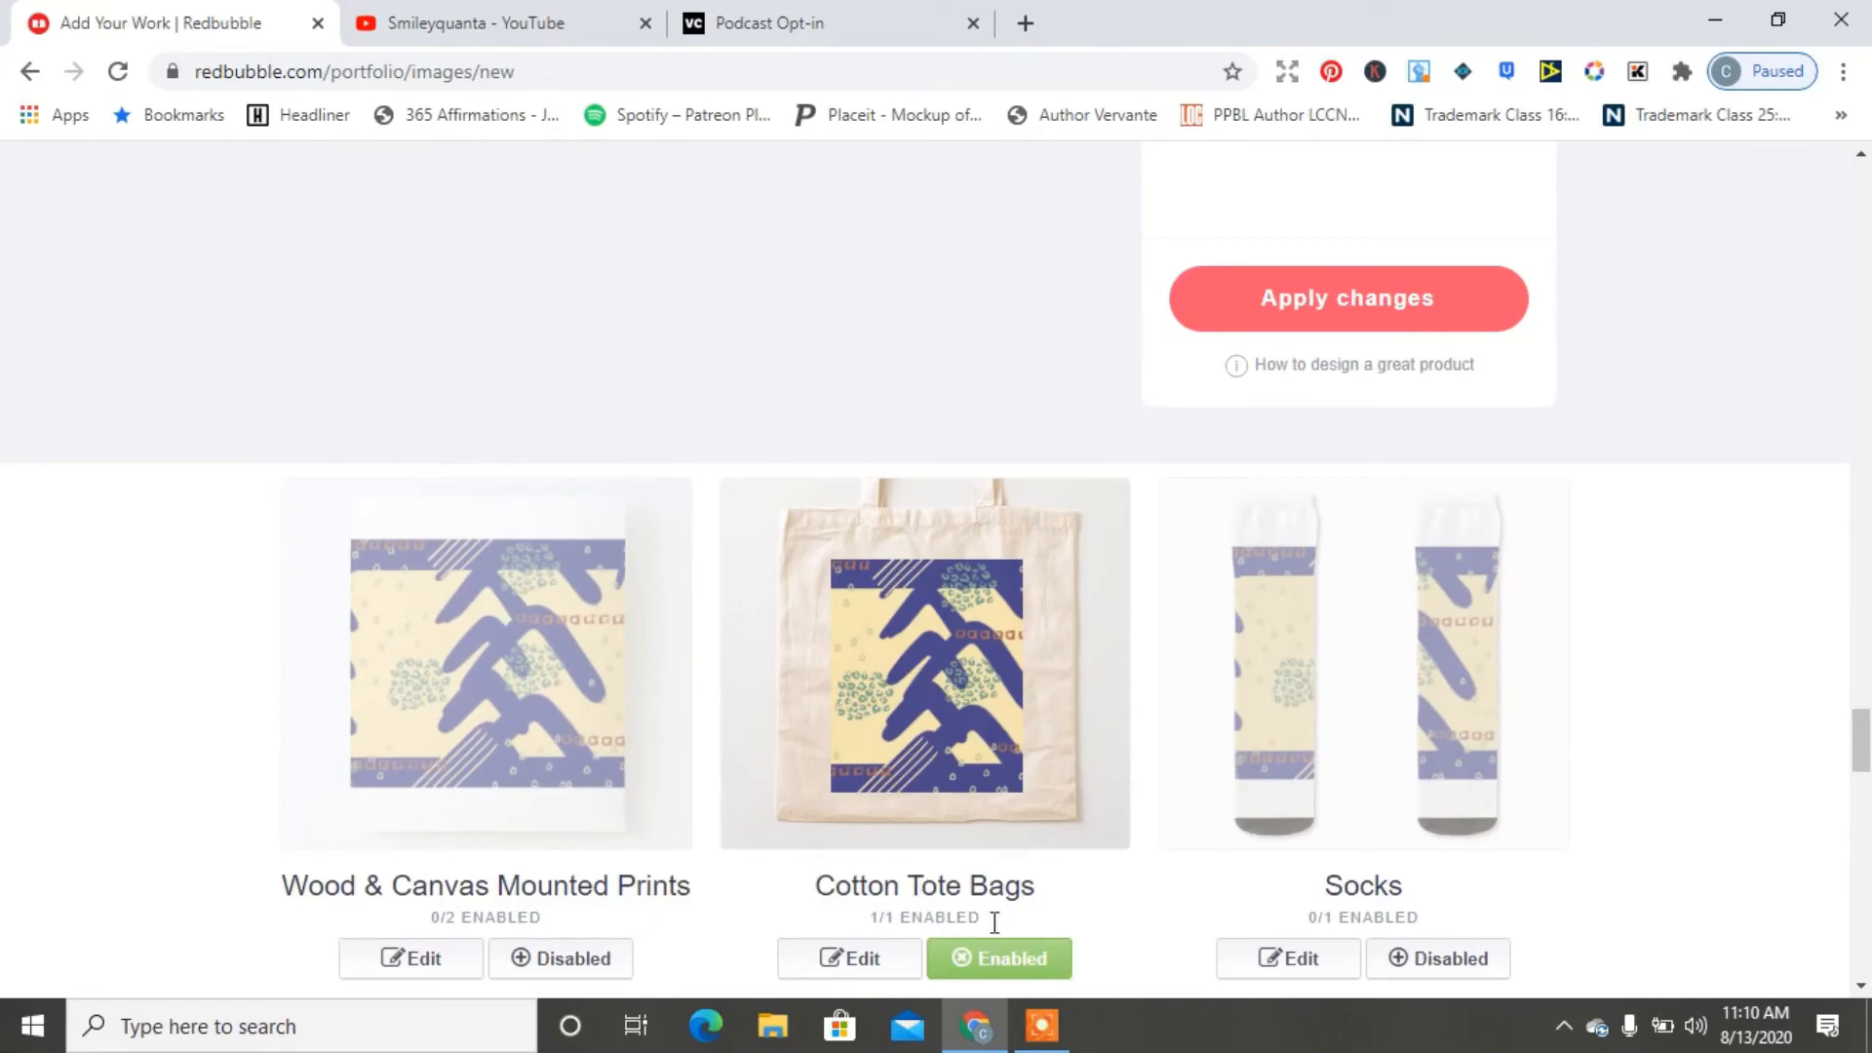
Enable Masks, and try enabling Backpacks before disabling that product again
scroll(1861, 741, "down", 7)
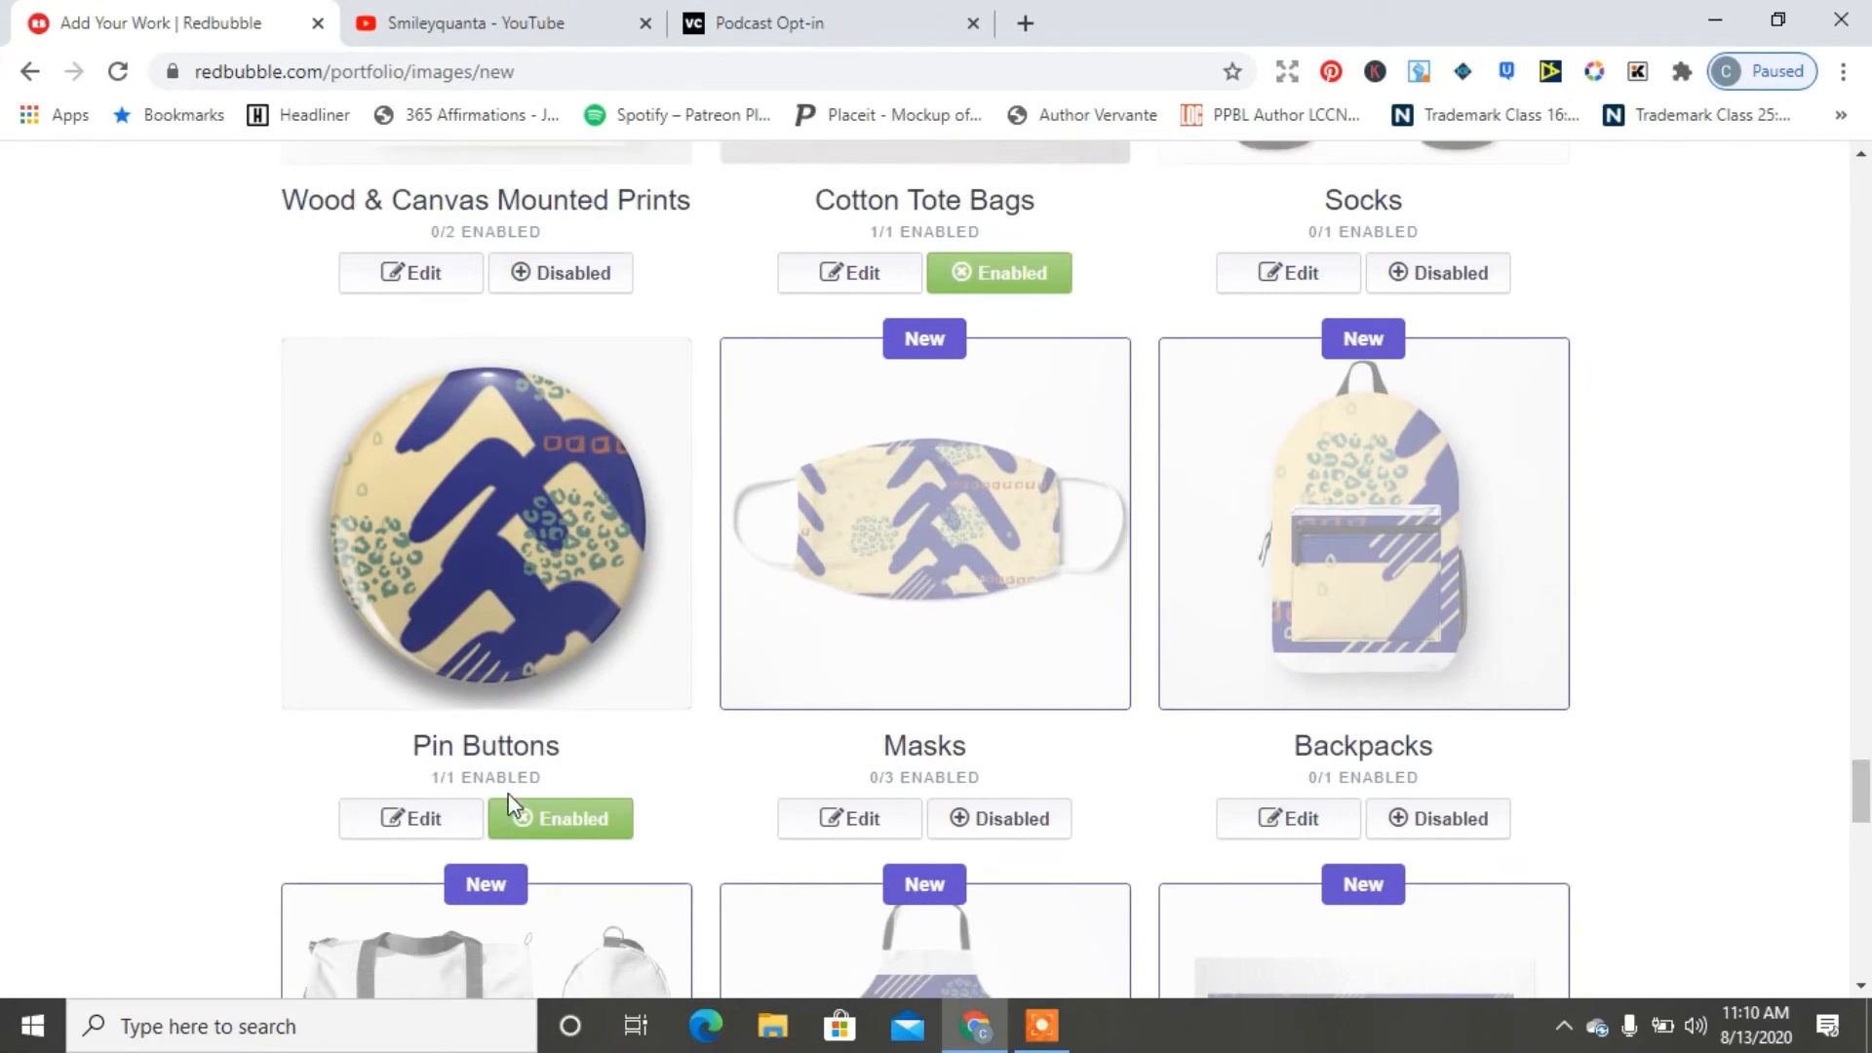
left_click(1010, 819)
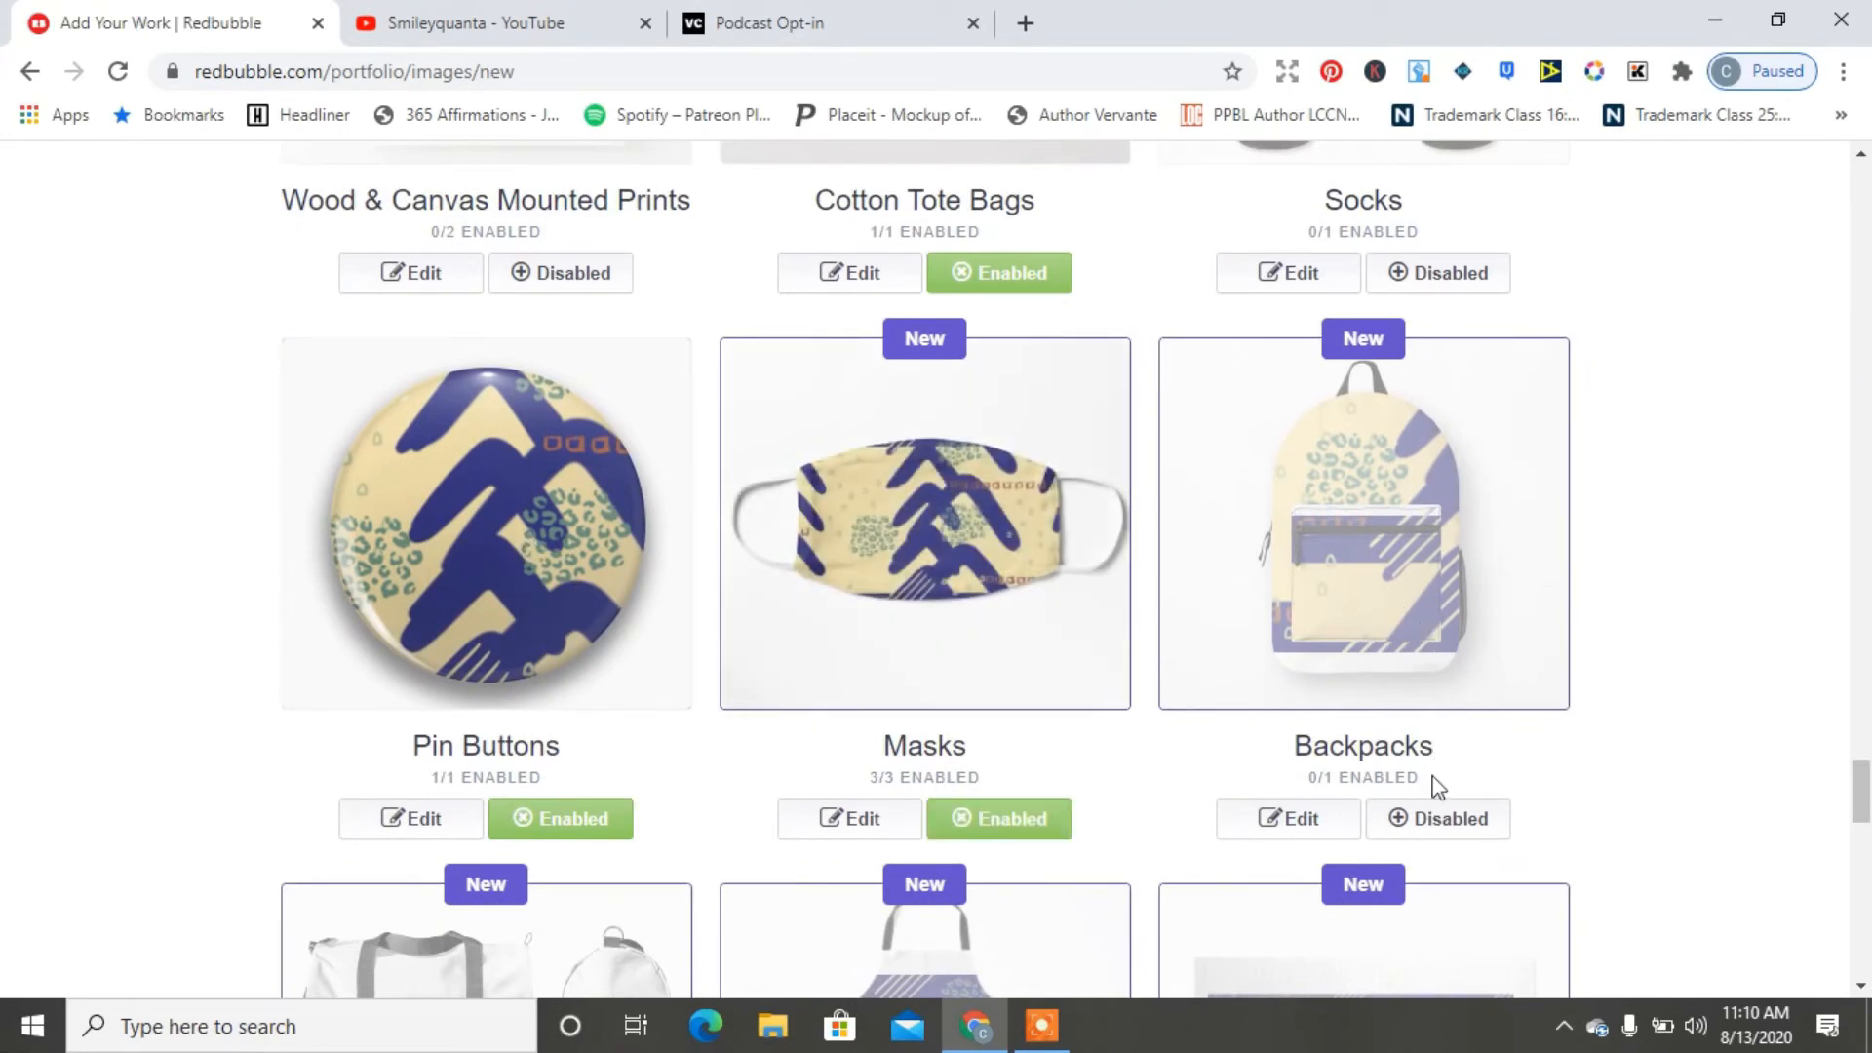
left_click(1452, 819)
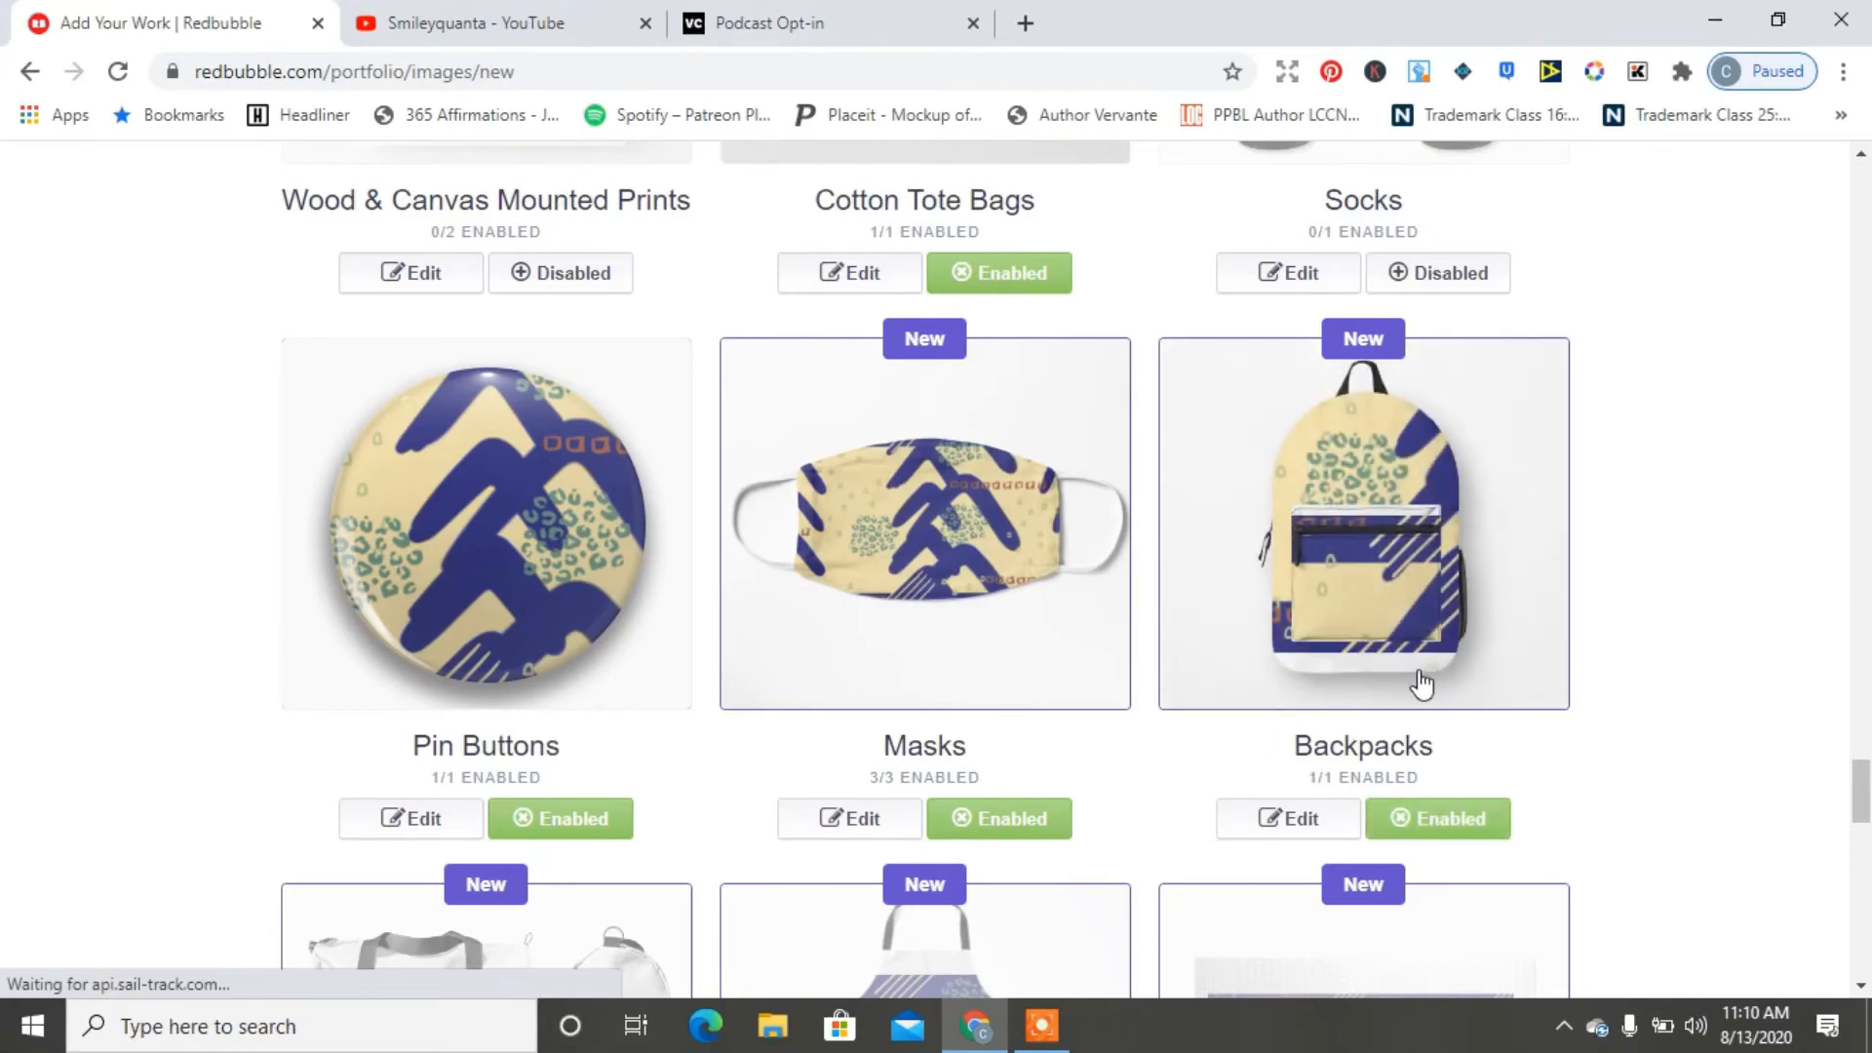
left_click(1444, 829)
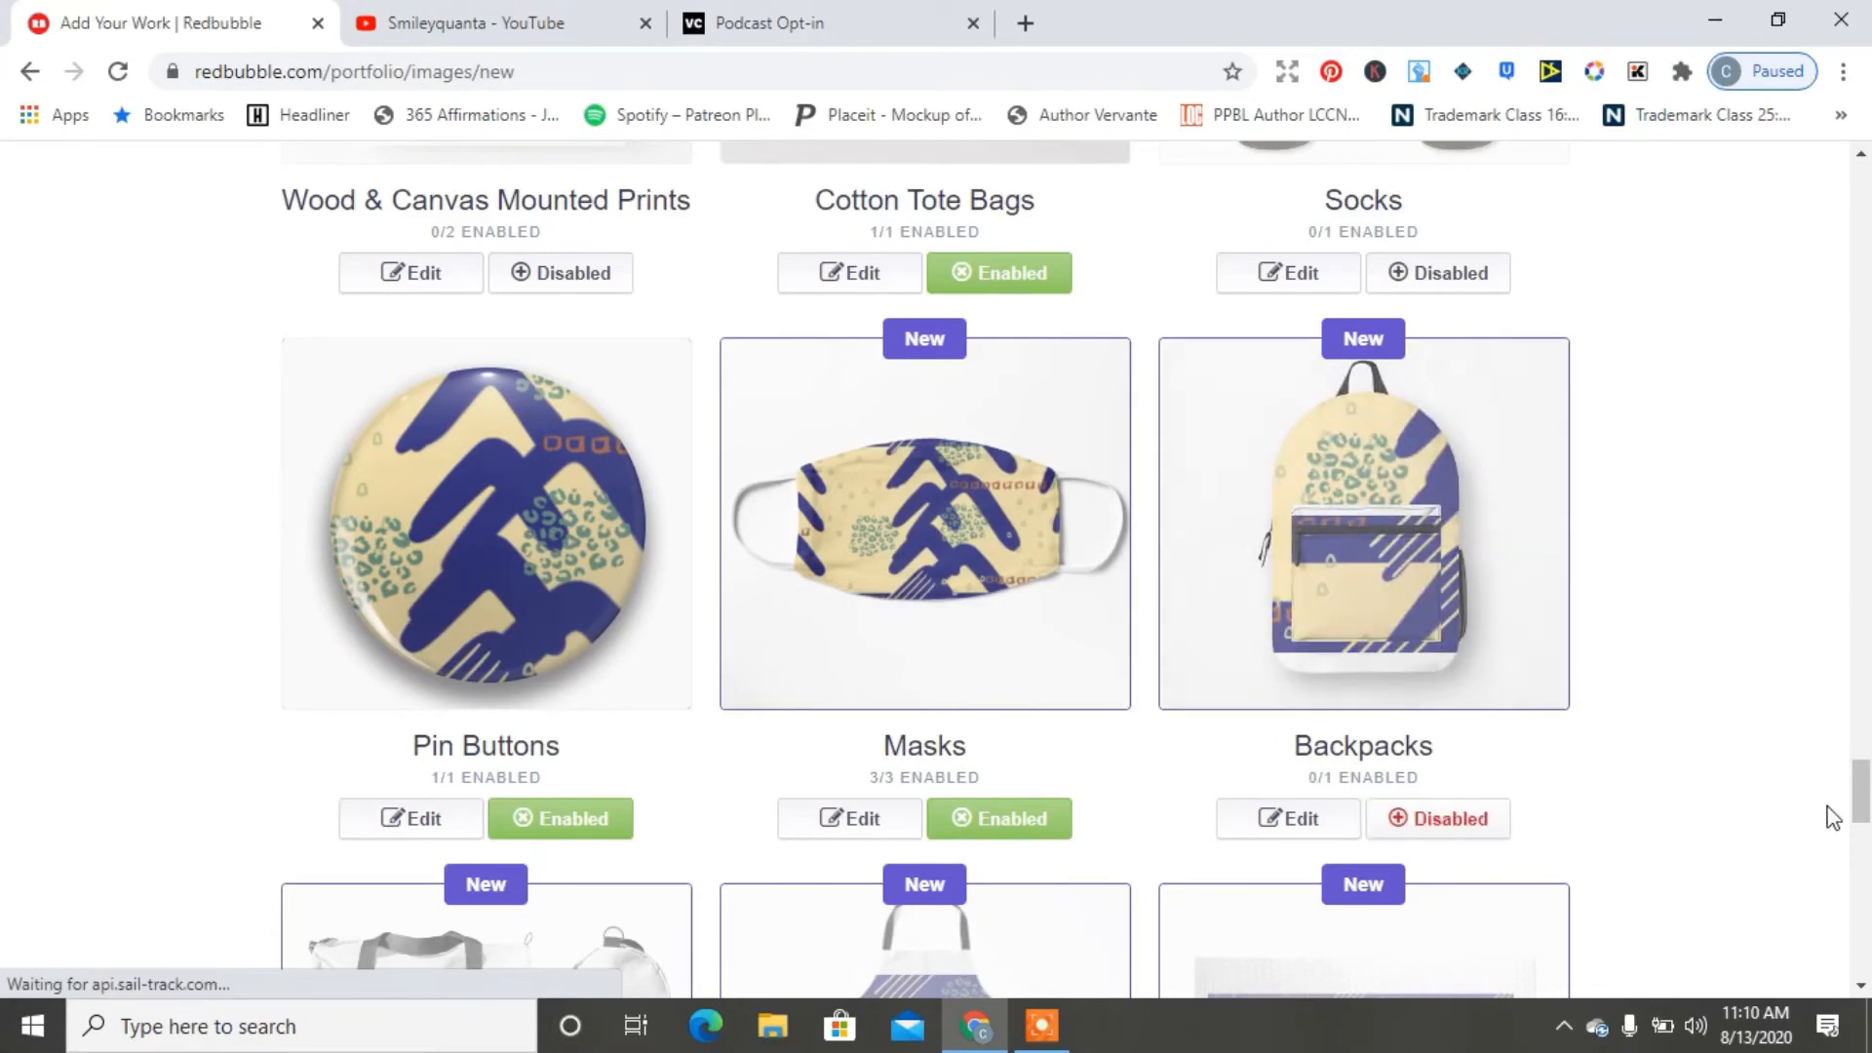
Review the Add new work page from the last product previews back up to the title, tags and description fields
left_click_drag(1860, 801, 1868, 830)
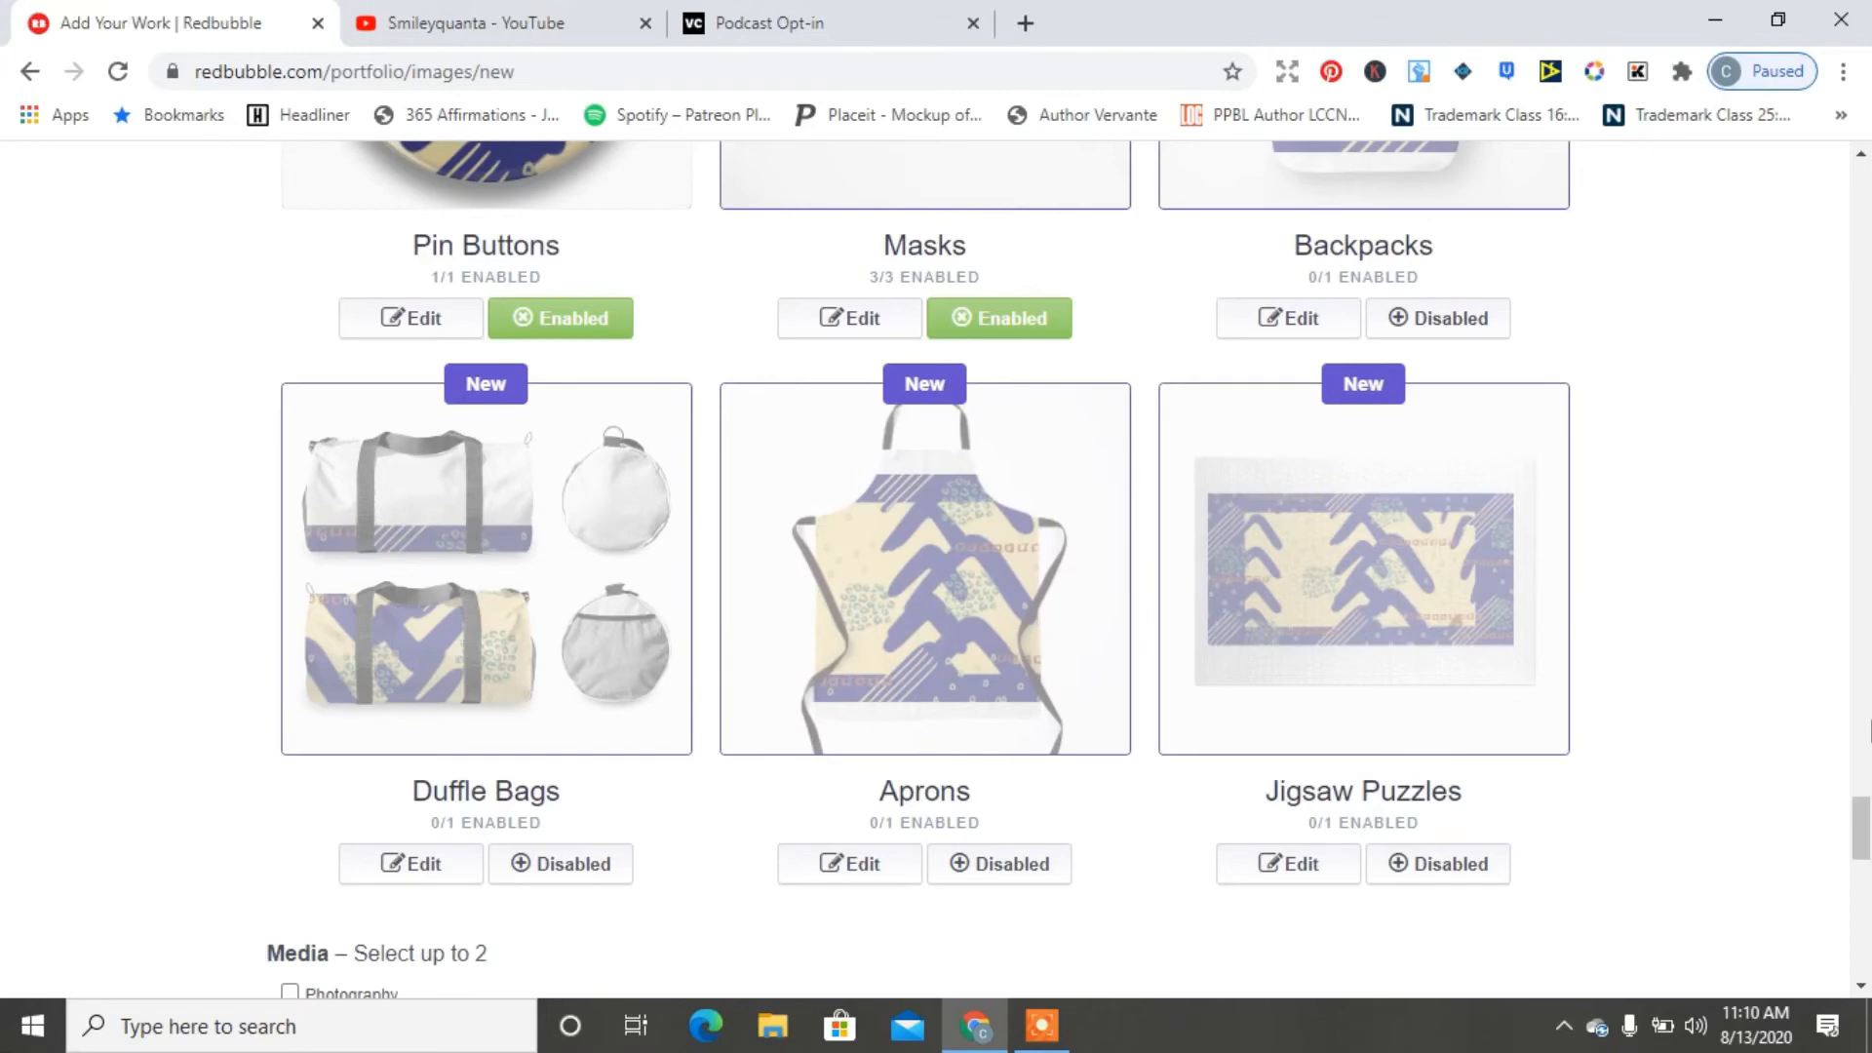
left_click_drag(1865, 829, 1865, 204)
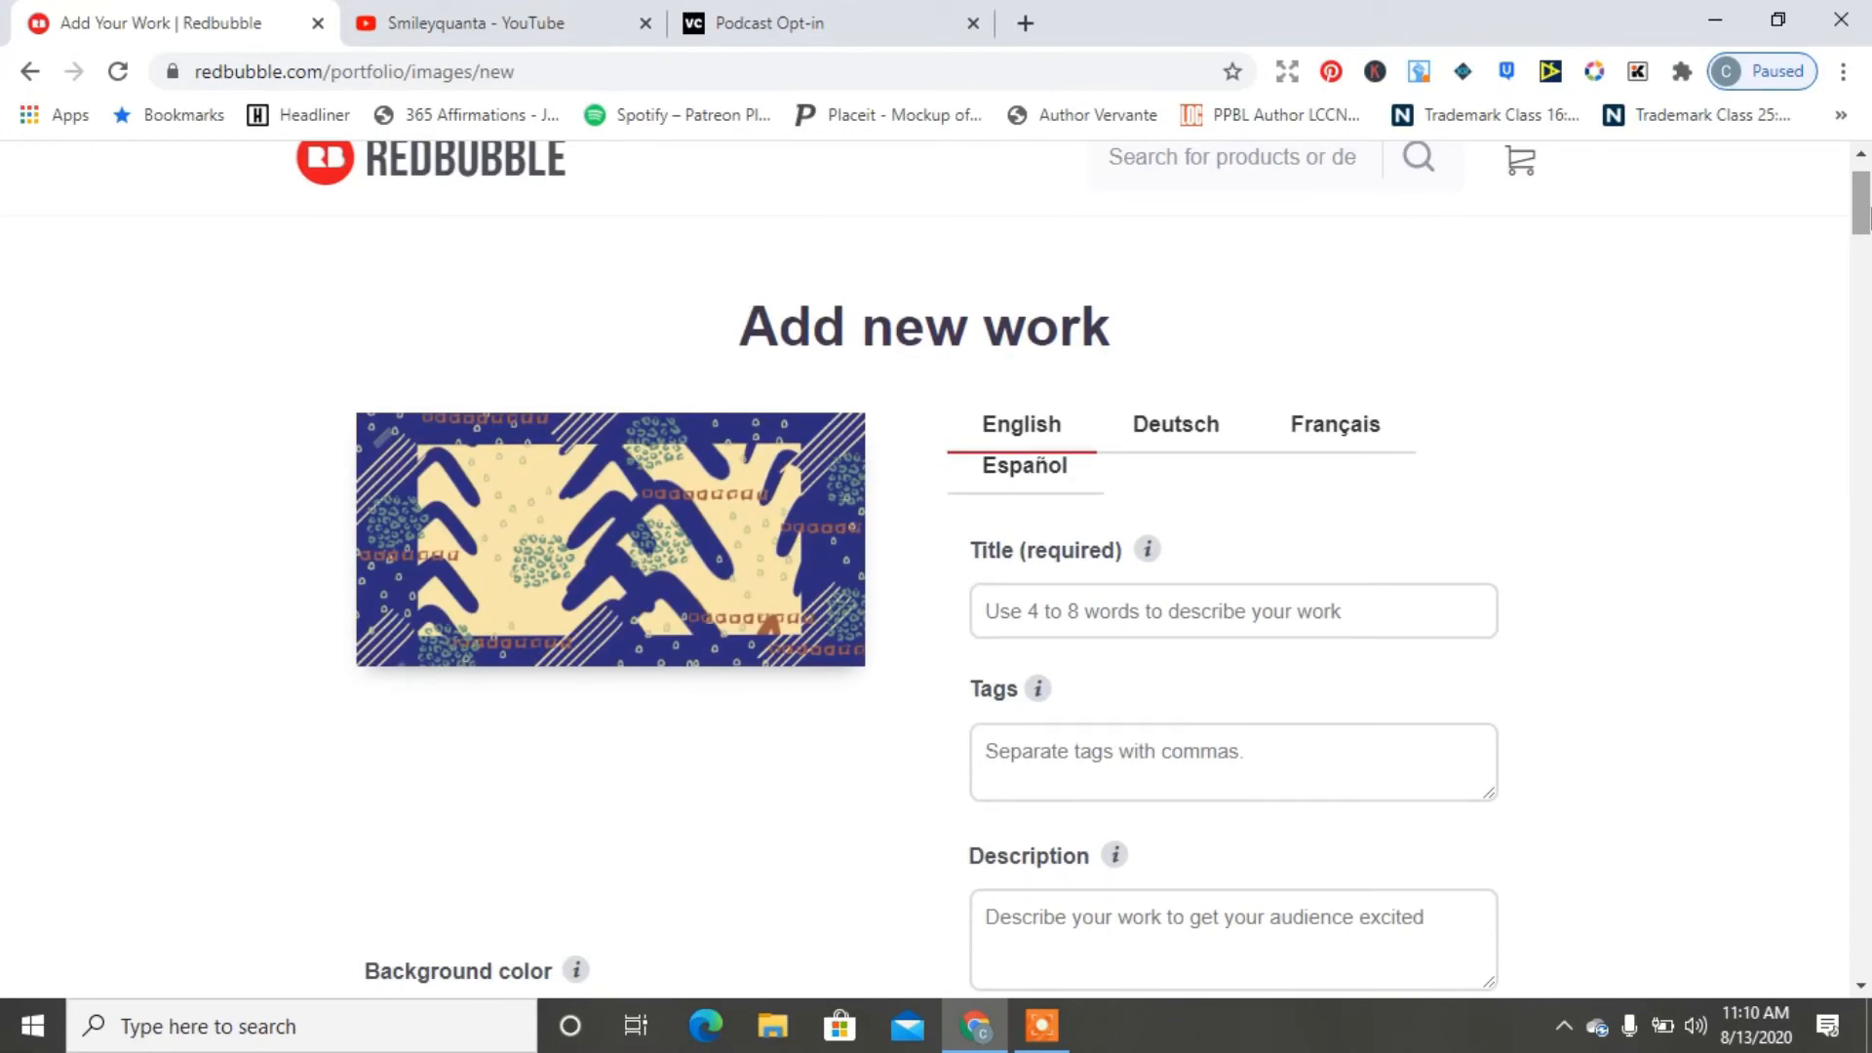
left_click_drag(1863, 211, 1859, 619)
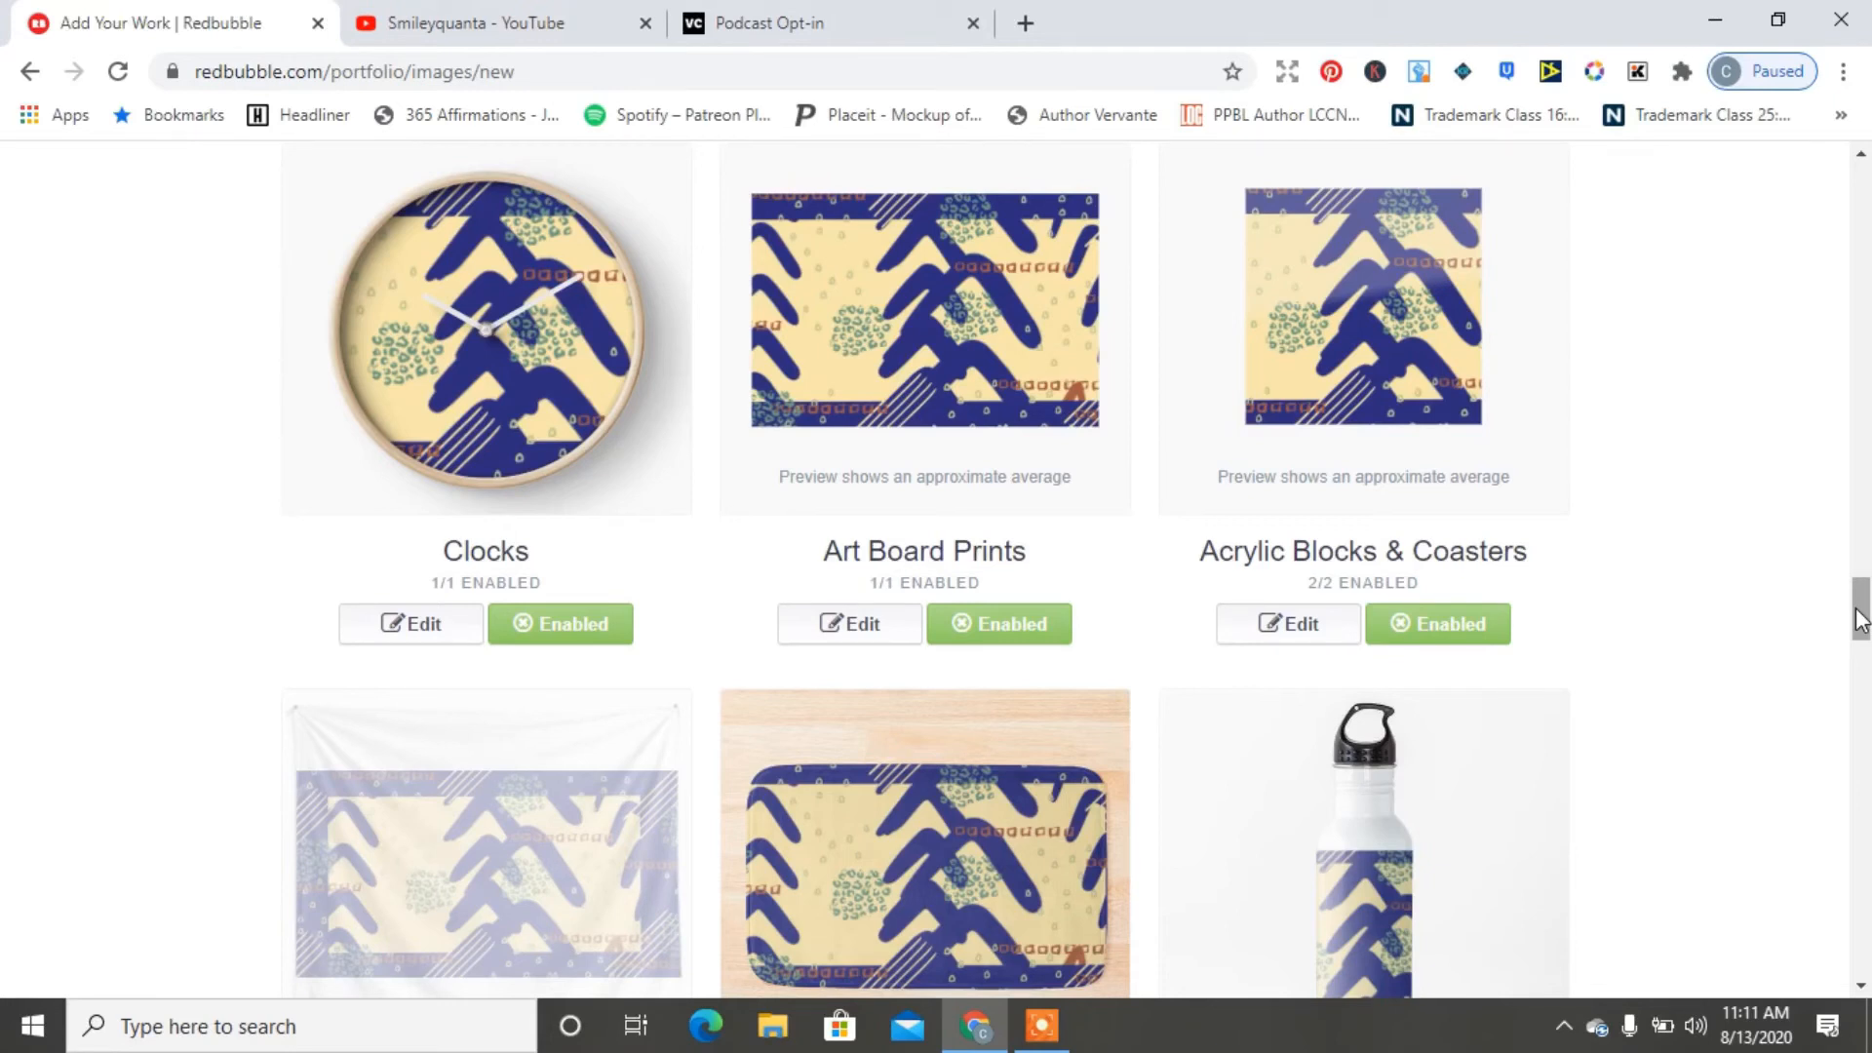
left_click_drag(1862, 639, 1864, 590)
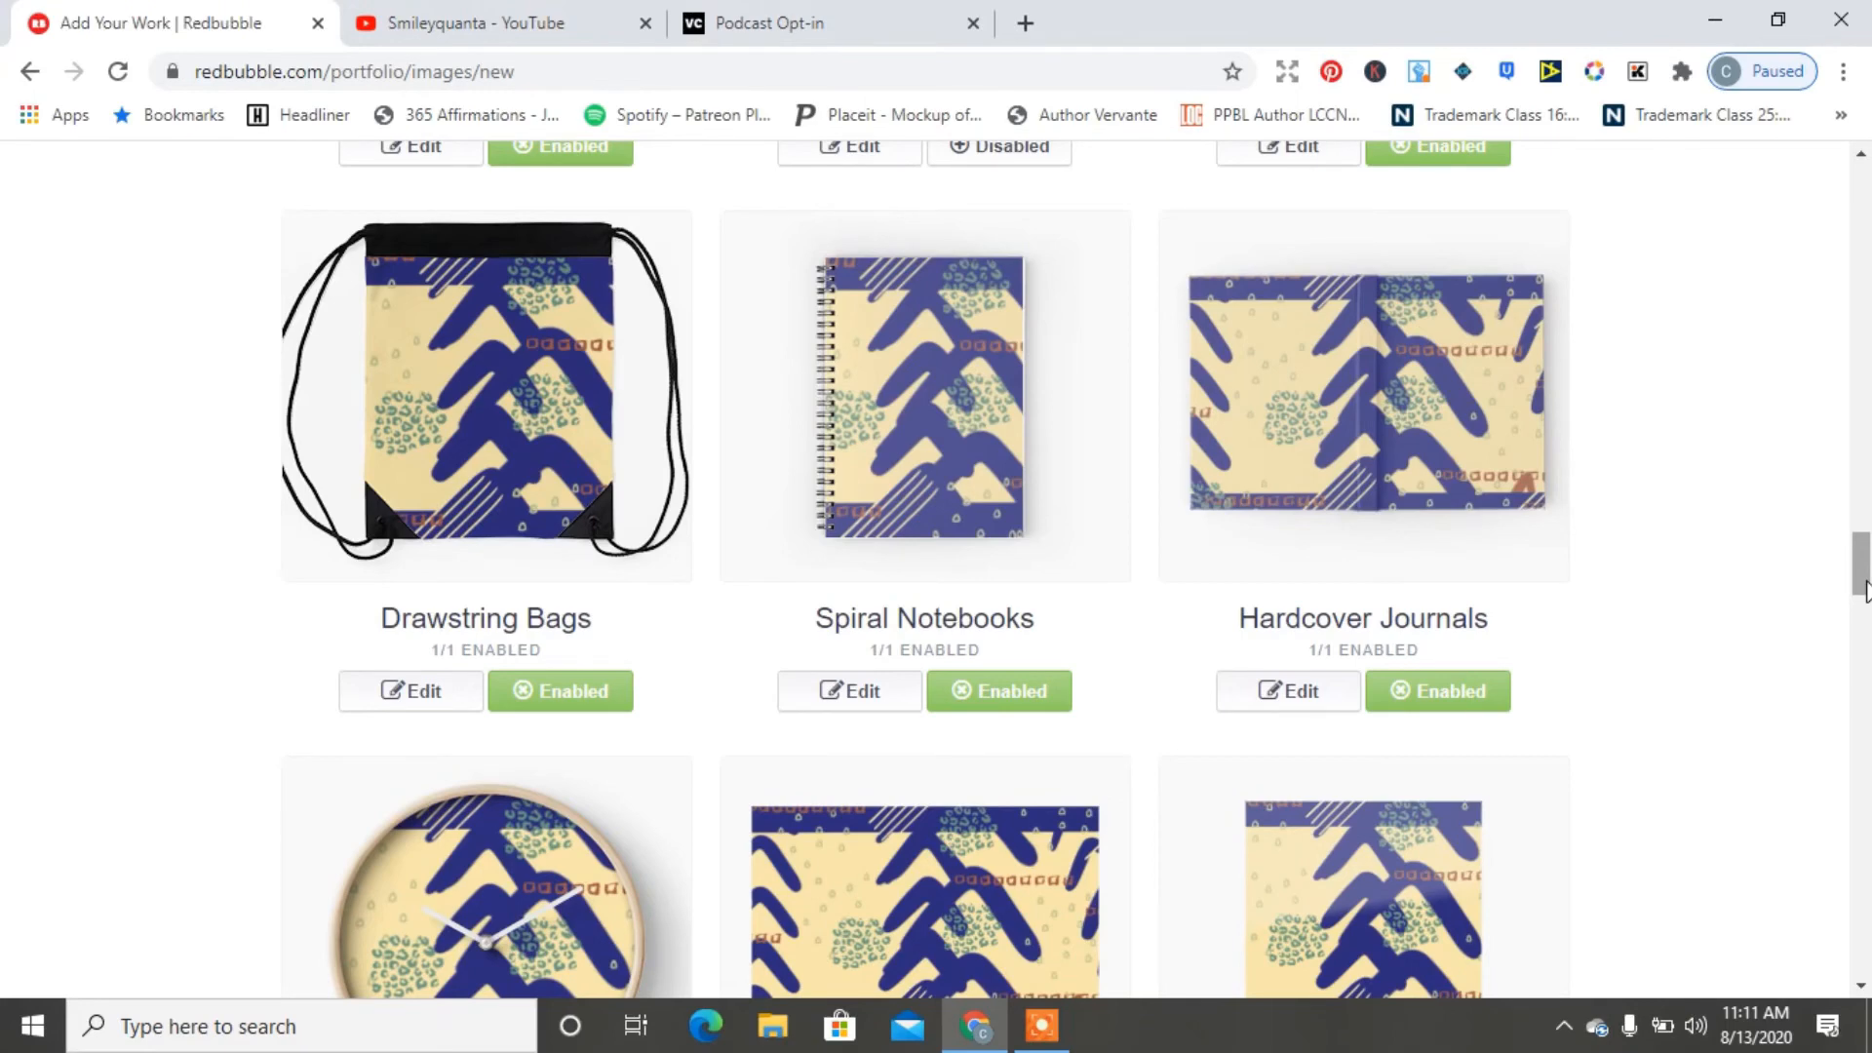
left_click_drag(1864, 590, 1864, 817)
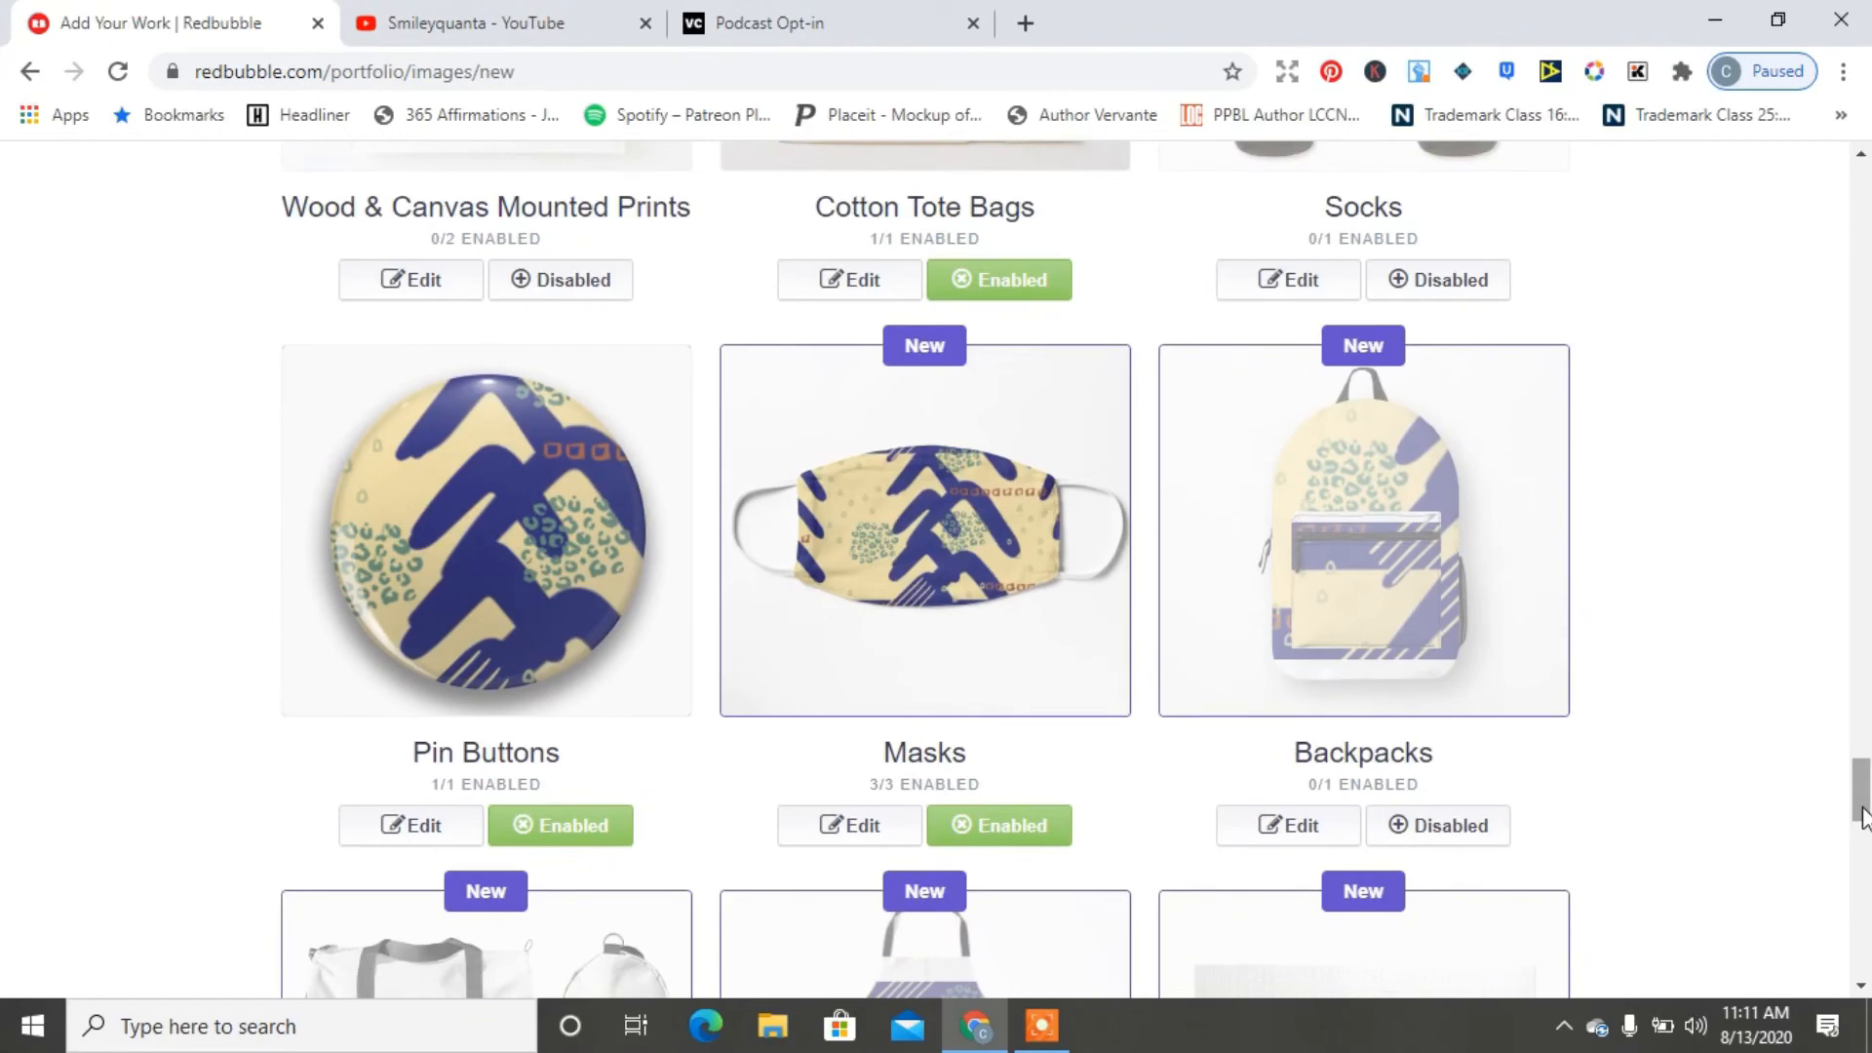
left_click_drag(1862, 817, 1853, 207)
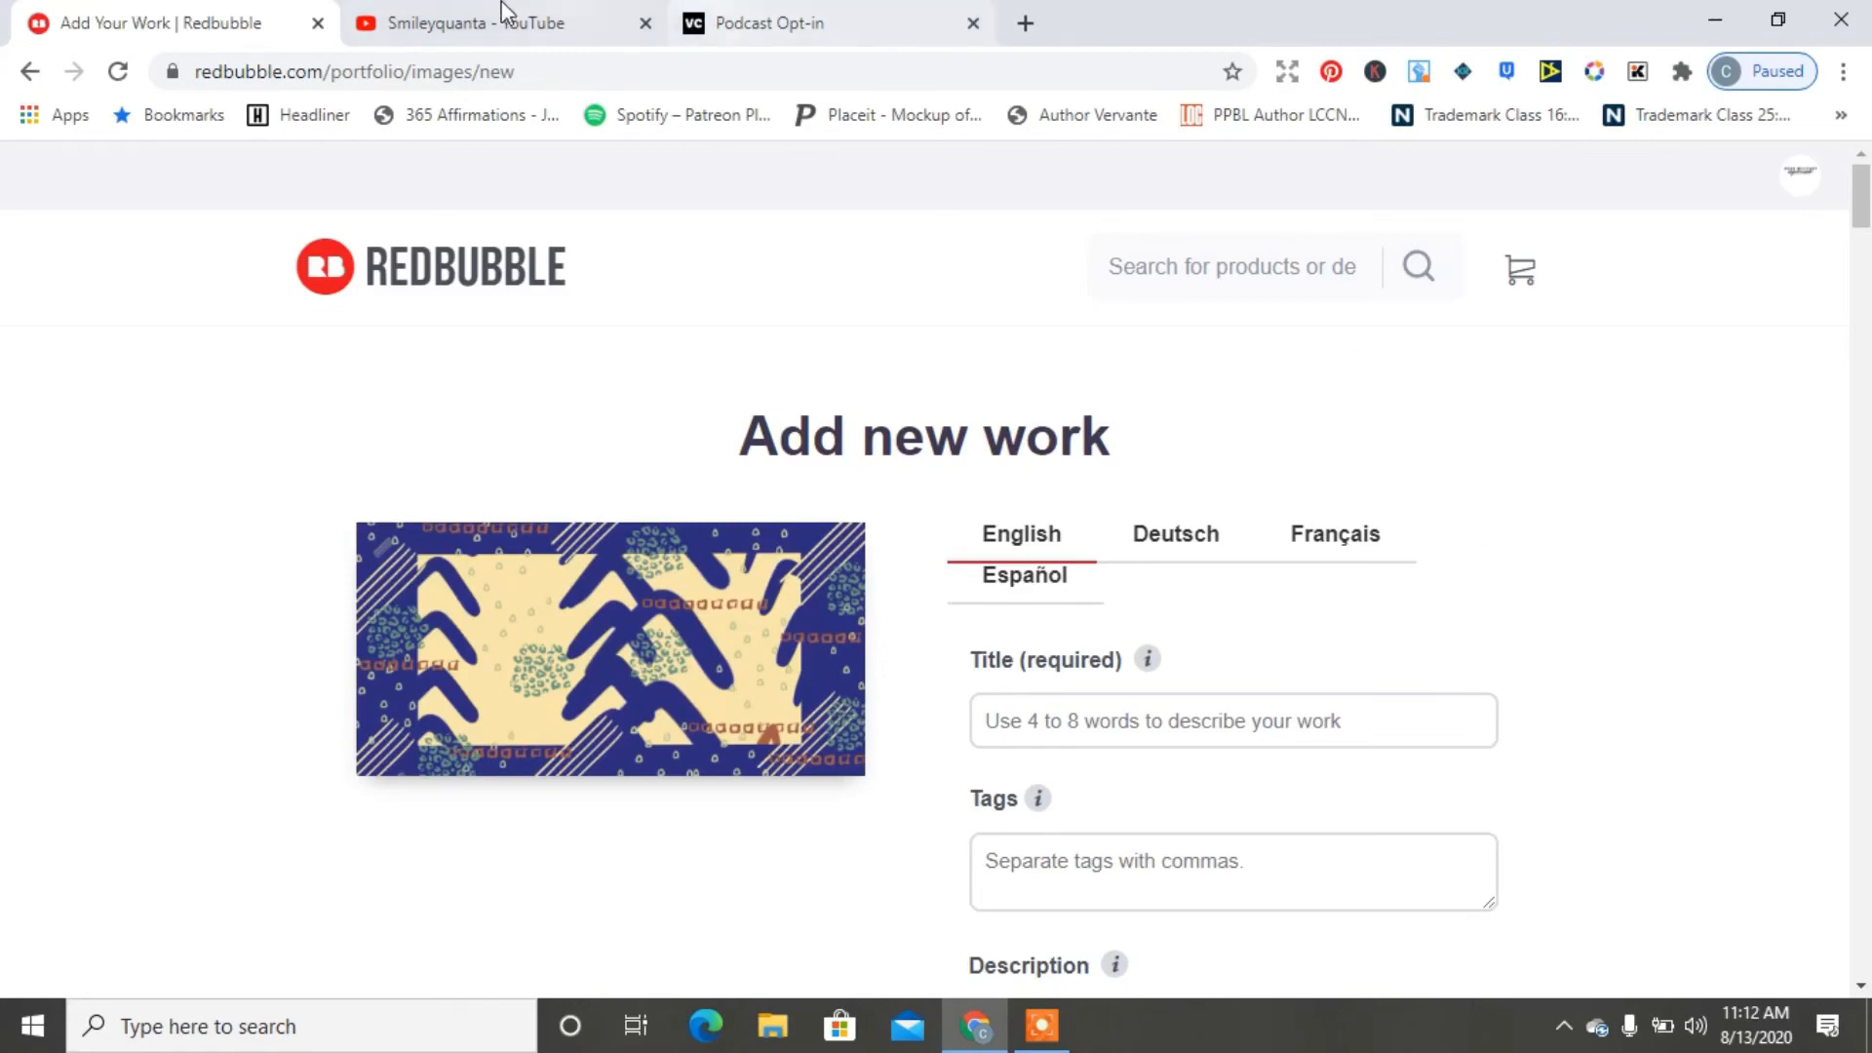
left_click(570, 20)
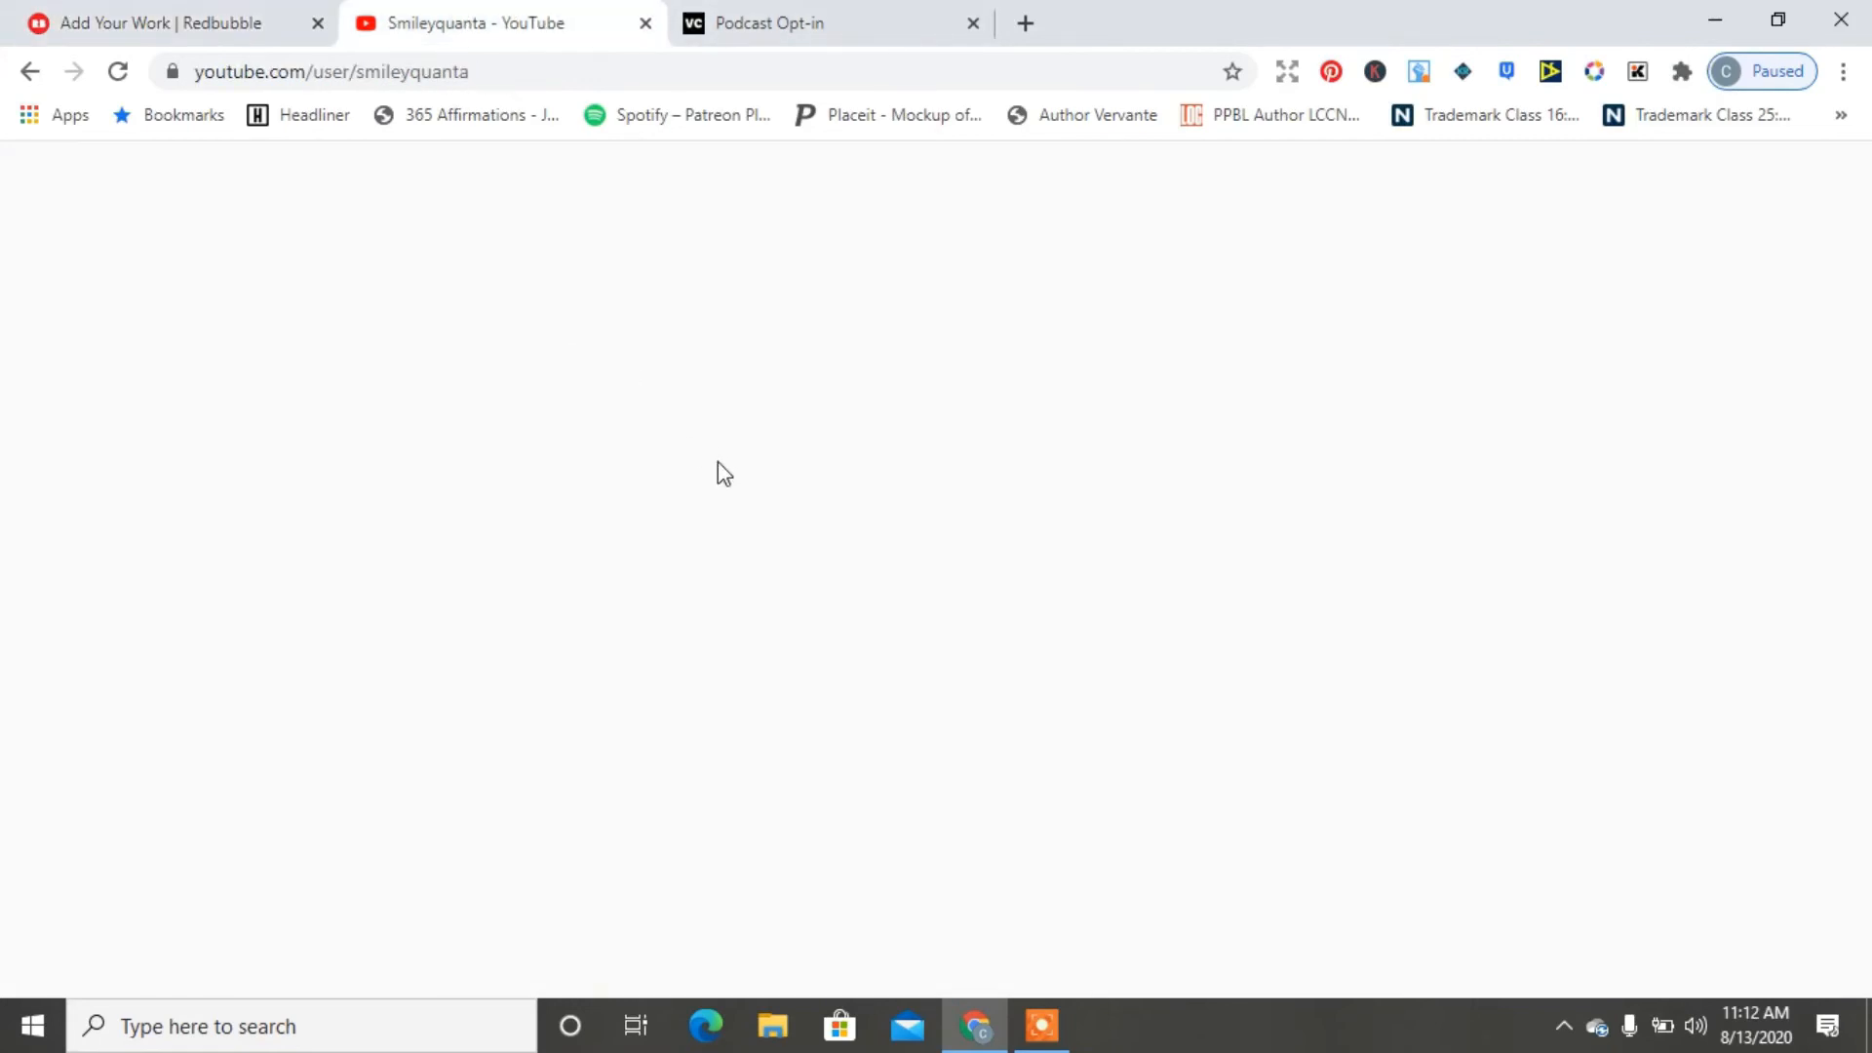
left_click(243, 14)
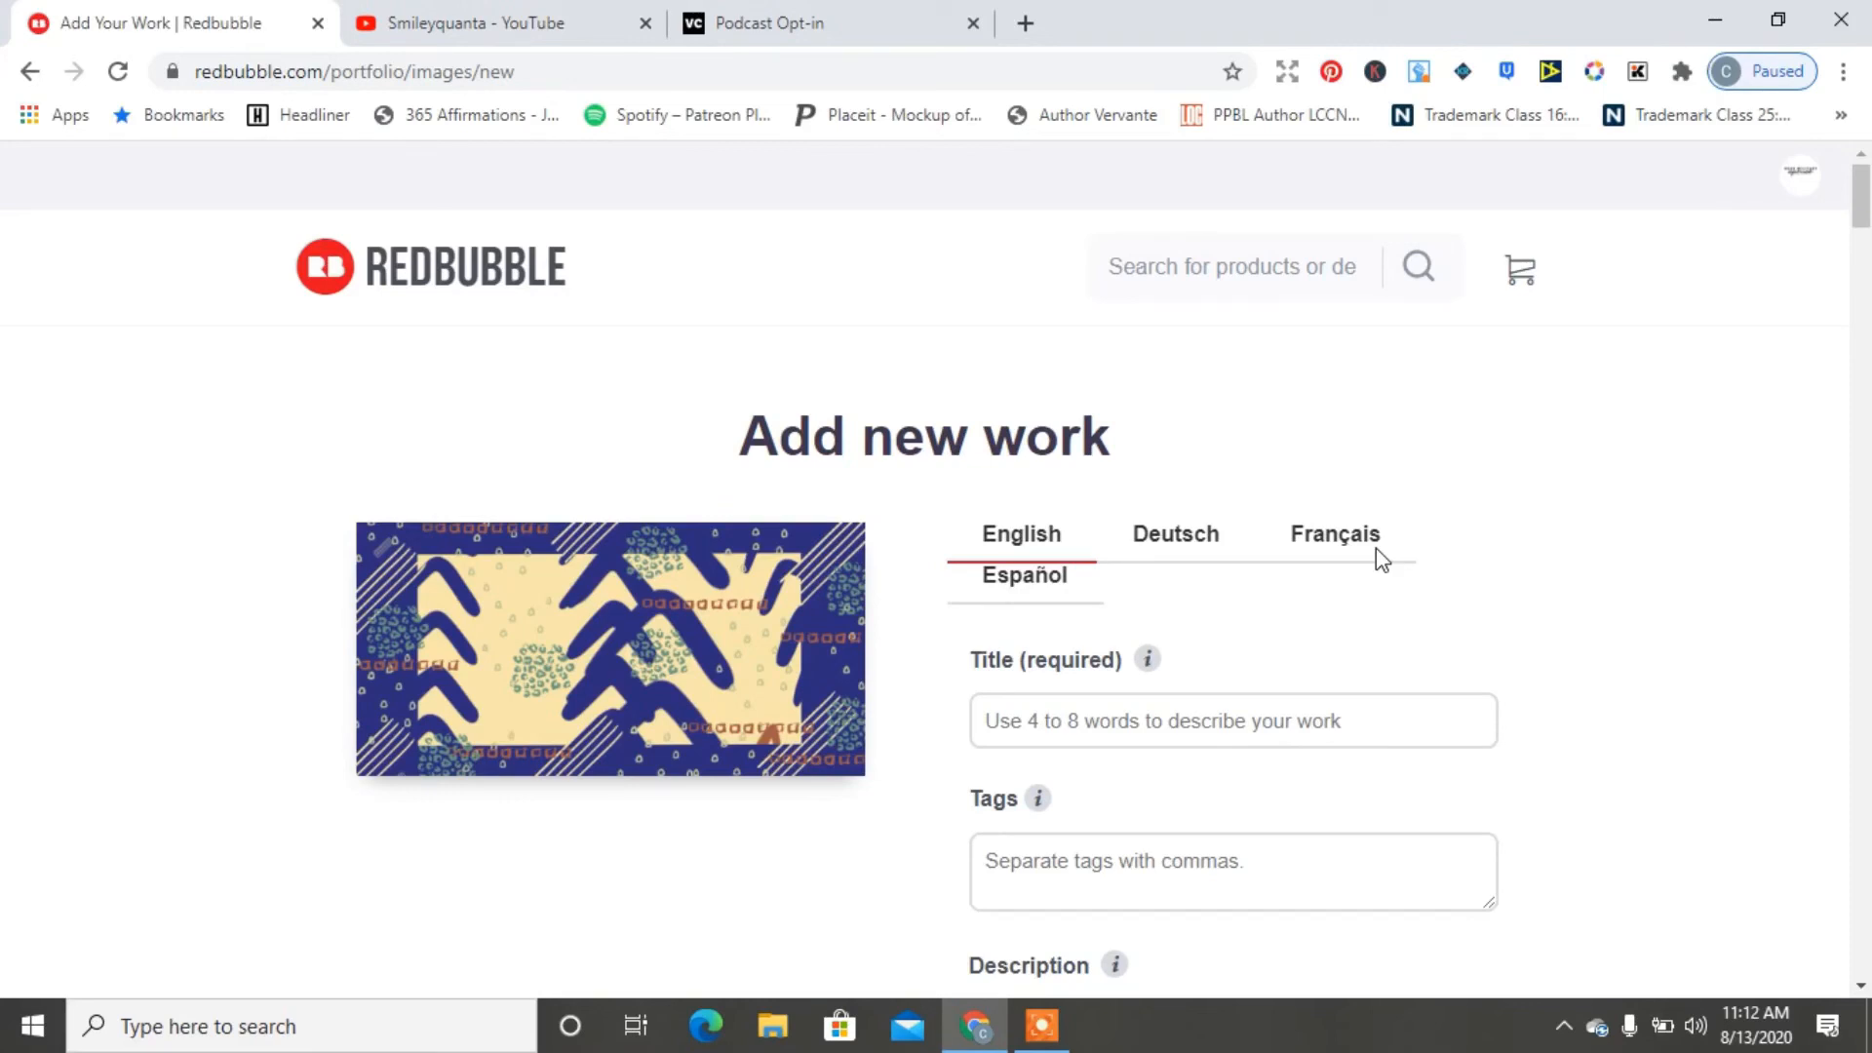
left_click(1041, 1026)
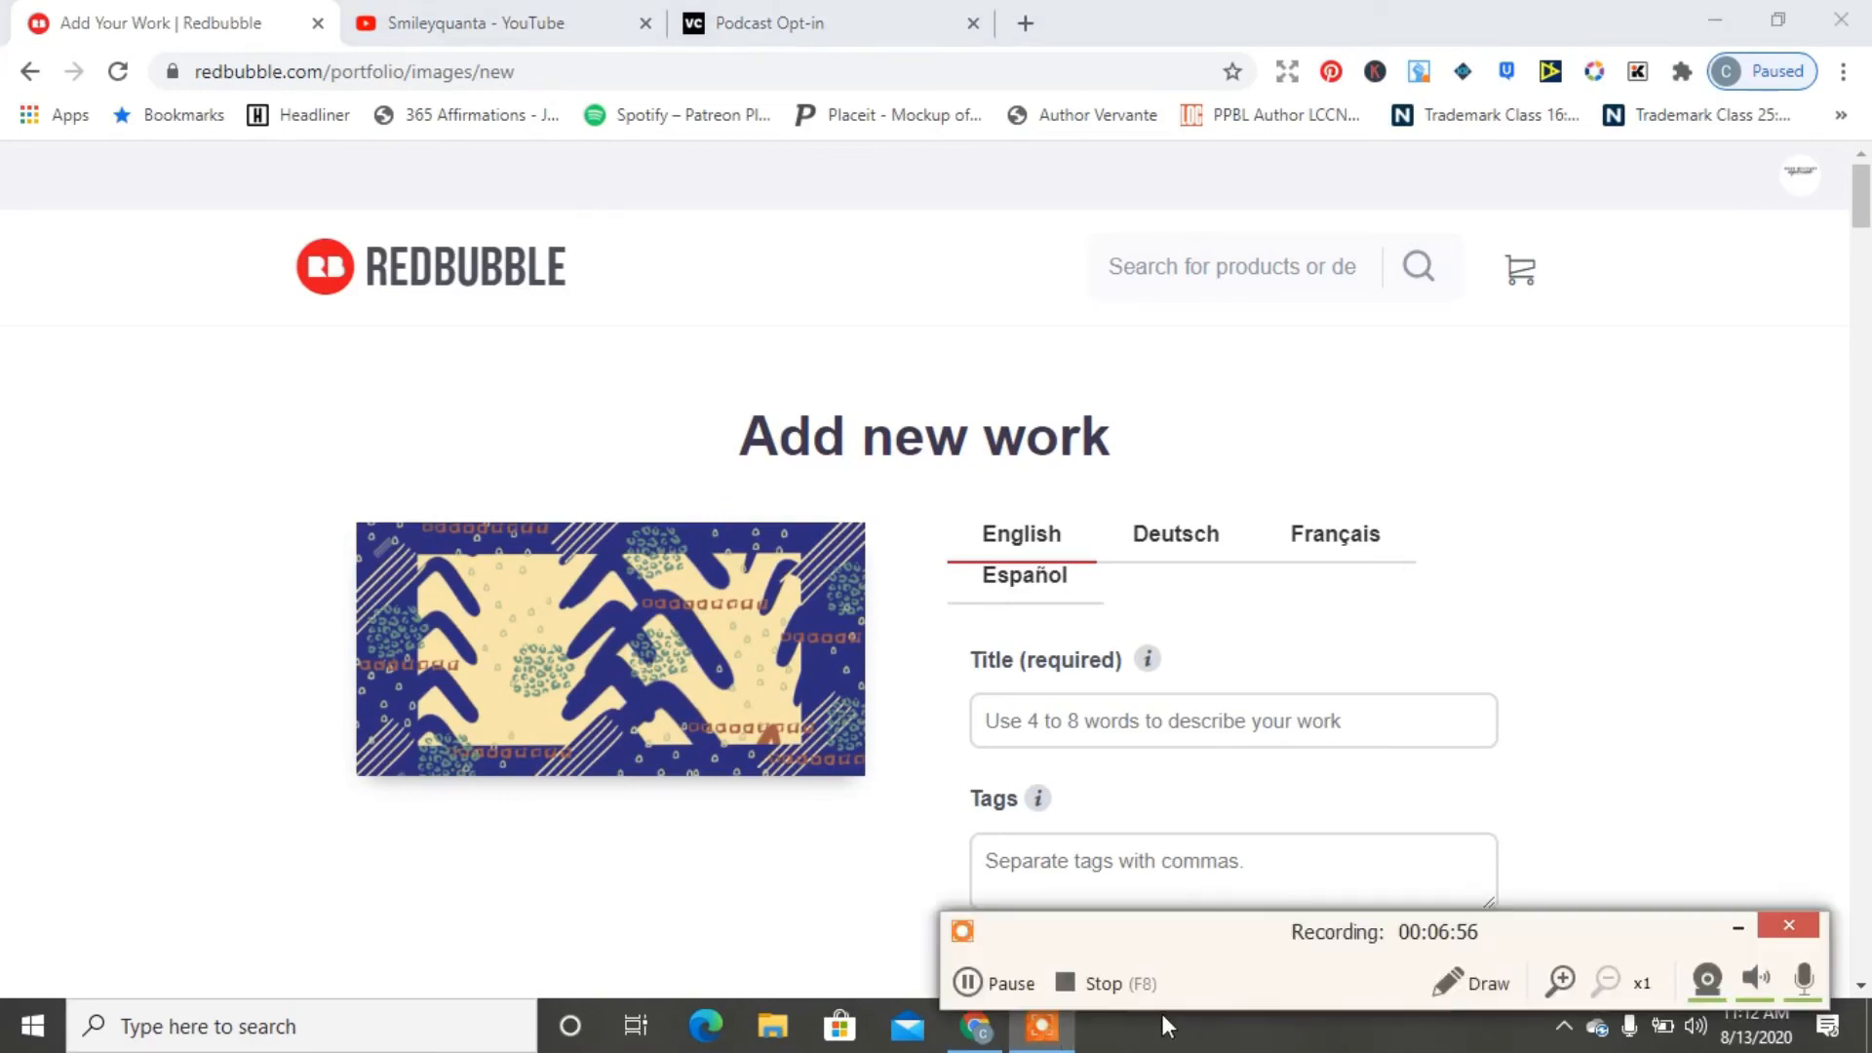